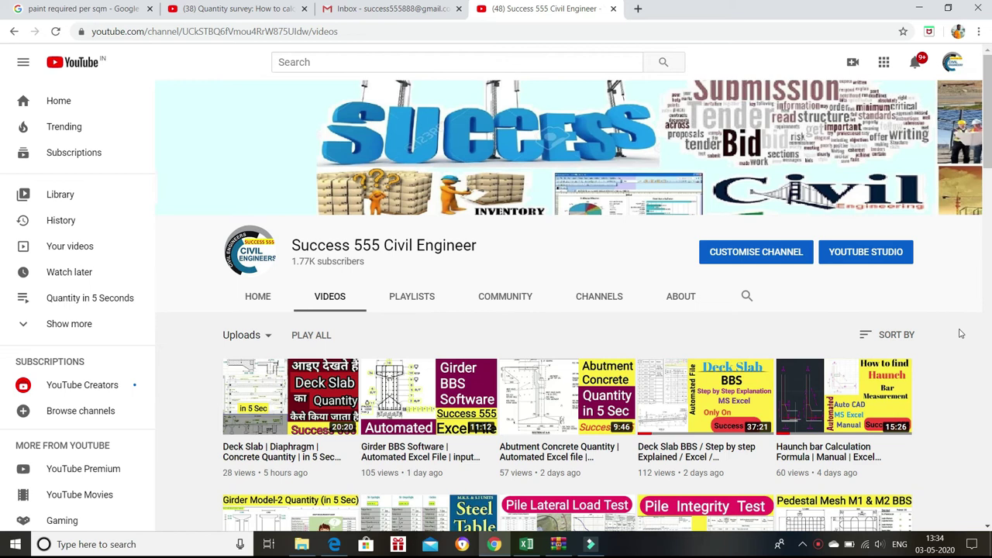
Bring the Cross Girder BBS bar bending schedule workbook in Excel to the front
{"action": "left_click", "coordinate": [535, 548]}
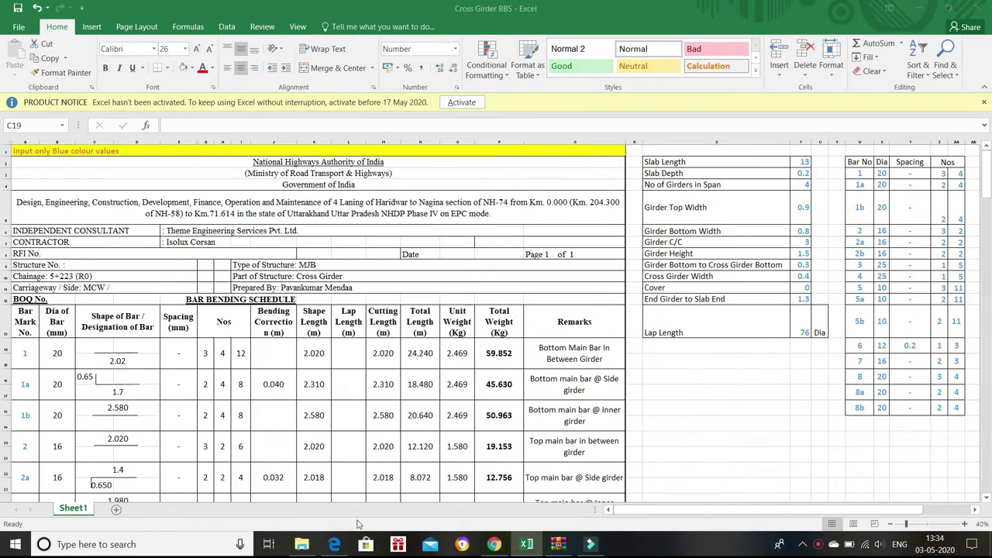
{"action": "left_click", "coordinate": [334, 549]}
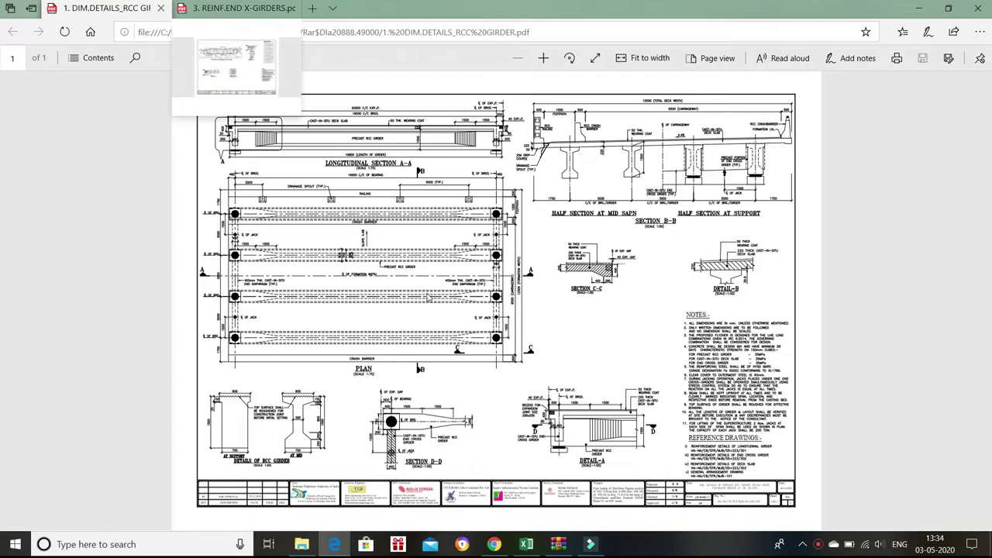
{"action": "key", "text": "alt+Tab"}
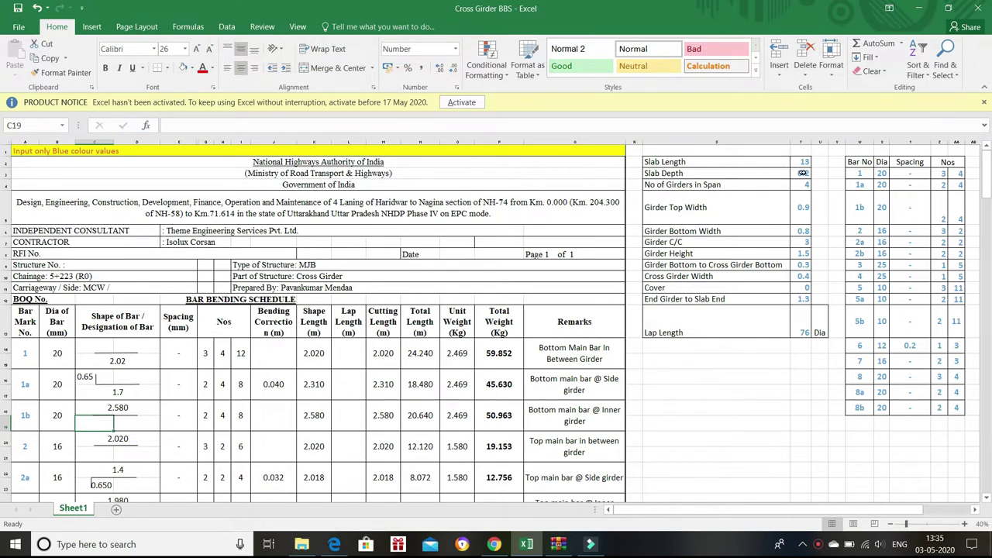
{"action": "left_click_drag", "start_coordinate": [803, 161], "coordinate": [803, 333]}
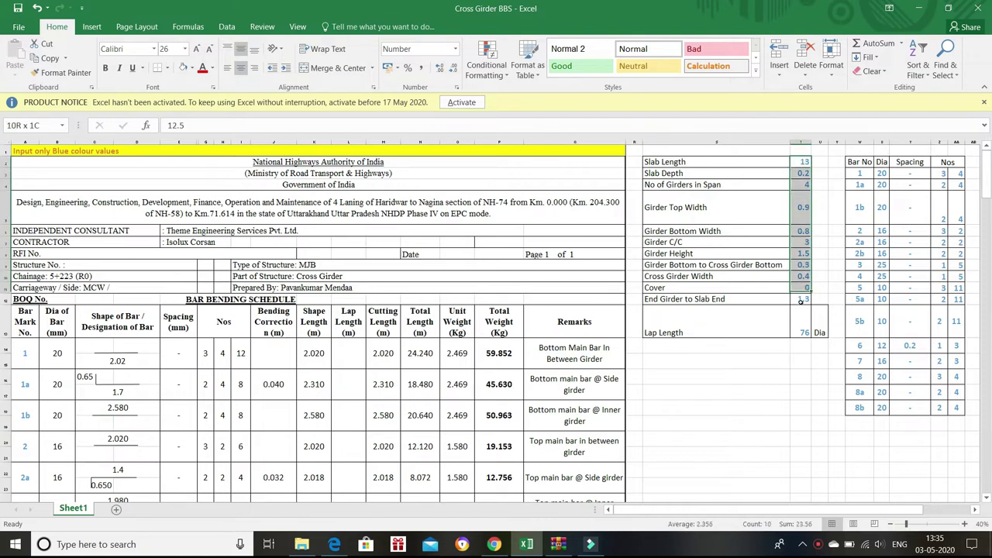
{"action": "left_click_drag", "start_coordinate": [859, 172], "coordinate": [940, 411]}
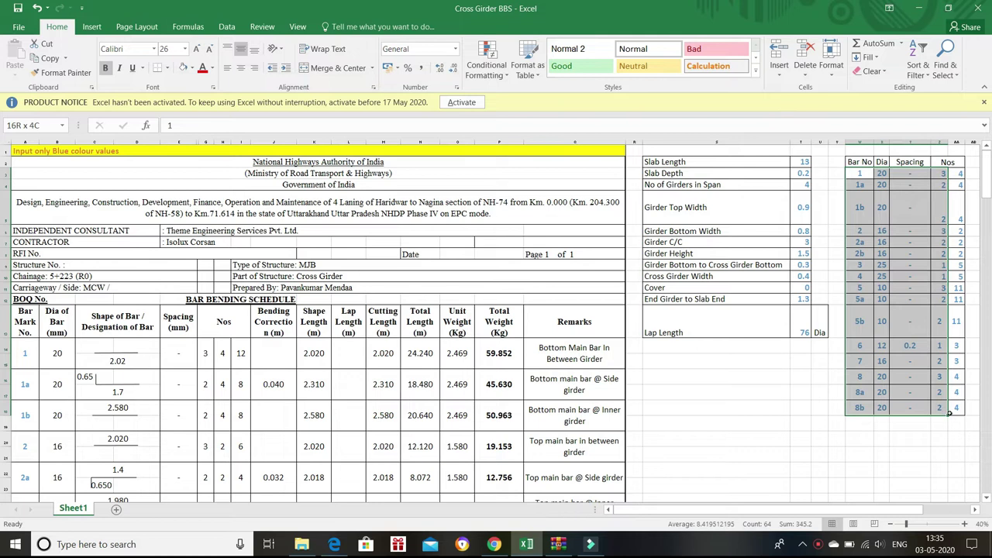
{"action": "left_click_drag", "start_coordinate": [948, 413], "coordinate": [957, 413]}
{"action": "left_click_drag", "start_coordinate": [803, 162], "coordinate": [803, 333]}
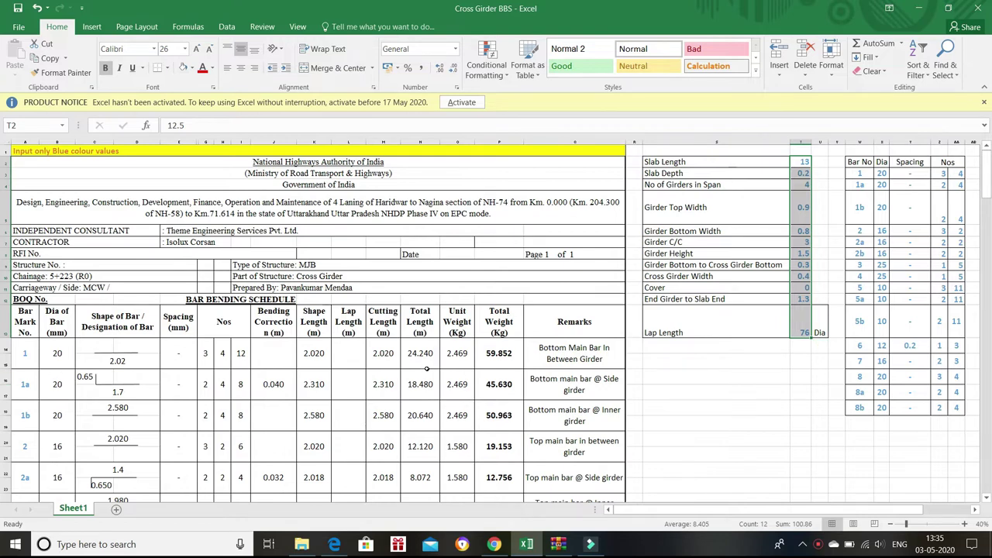
{"action": "scroll", "coordinate": [426, 369], "scroll_direction": "down", "scroll_amount": 5}
{"action": "scroll", "coordinate": [442, 366], "scroll_direction": "down", "scroll_amount": 2}
{"action": "scroll", "coordinate": [457, 364], "scroll_direction": "down", "scroll_amount": 1}
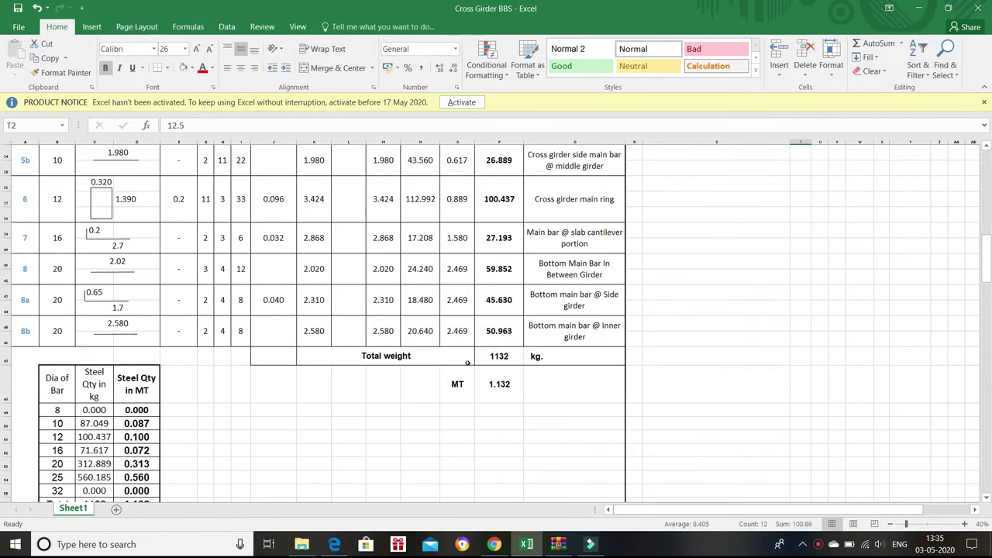
{"action": "scroll", "coordinate": [313, 383], "scroll_direction": "up", "scroll_amount": 4}
{"action": "scroll", "coordinate": [233, 372], "scroll_direction": "up", "scroll_amount": 5}
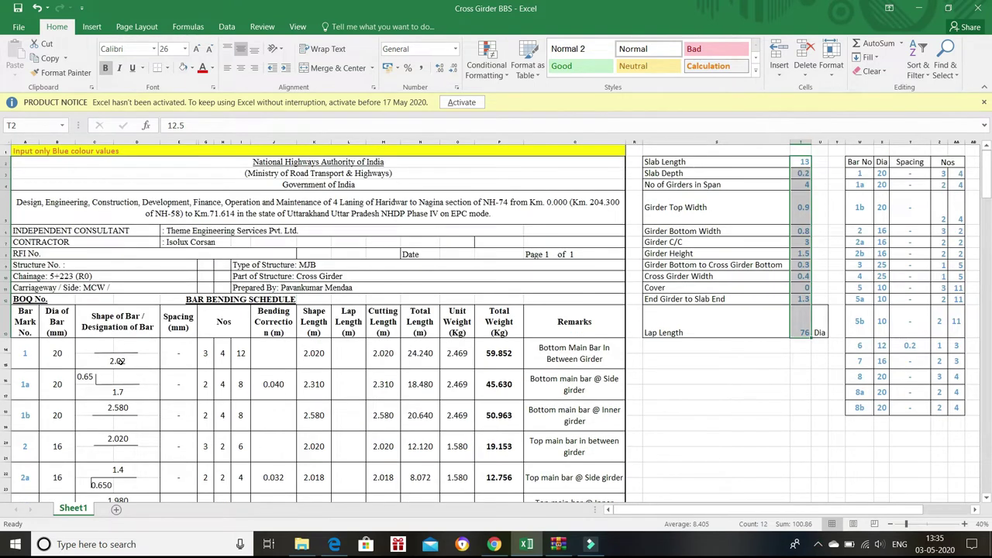
{"action": "left_click", "coordinate": [120, 361]}
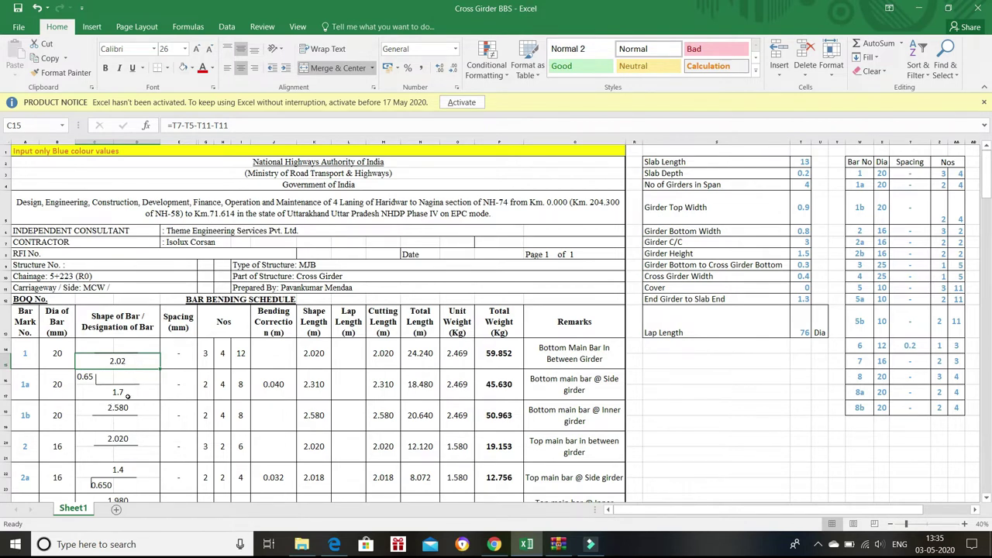
{"action": "left_click", "coordinate": [127, 394]}
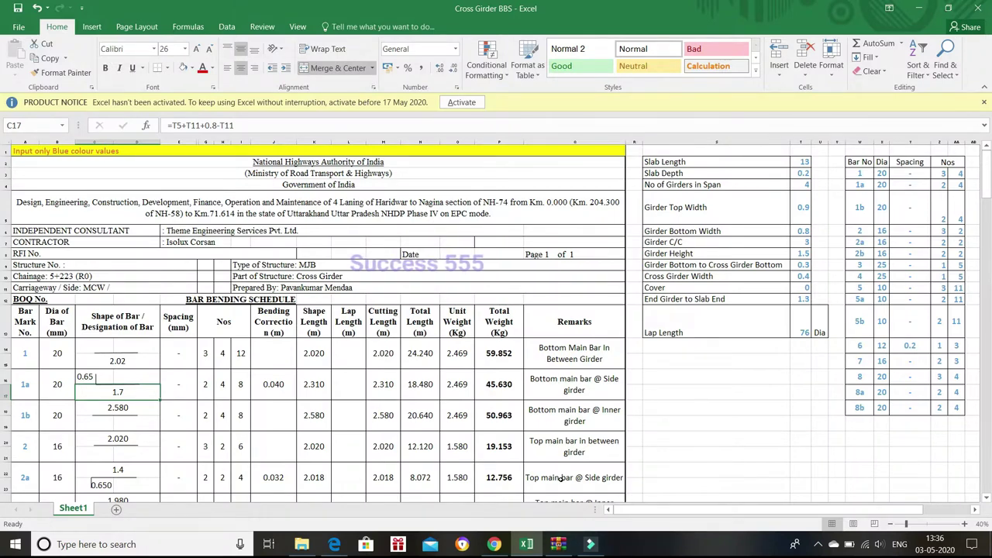
Switch to the end cross girder PDF and turn on Add notes inking (Ctrl+Shift+M)
{"action": "left_click", "coordinate": [532, 545]}
{"action": "scroll", "coordinate": [850, 172], "scroll_direction": "down", "scroll_amount": 1}
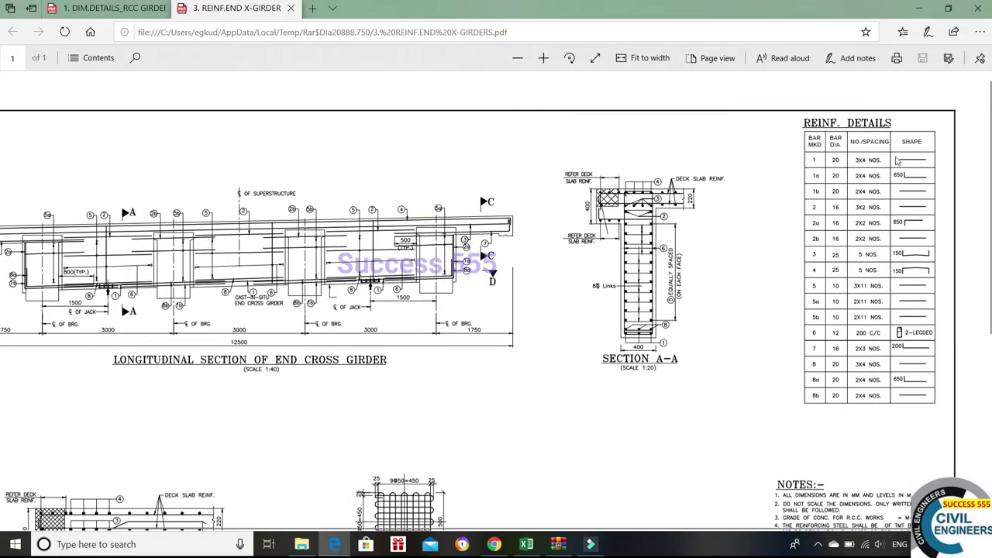
{"action": "scroll", "coordinate": [851, 172], "scroll_direction": "up", "scroll_amount": 2}
{"action": "scroll", "coordinate": [804, 160], "scroll_direction": "up", "scroll_amount": 2}
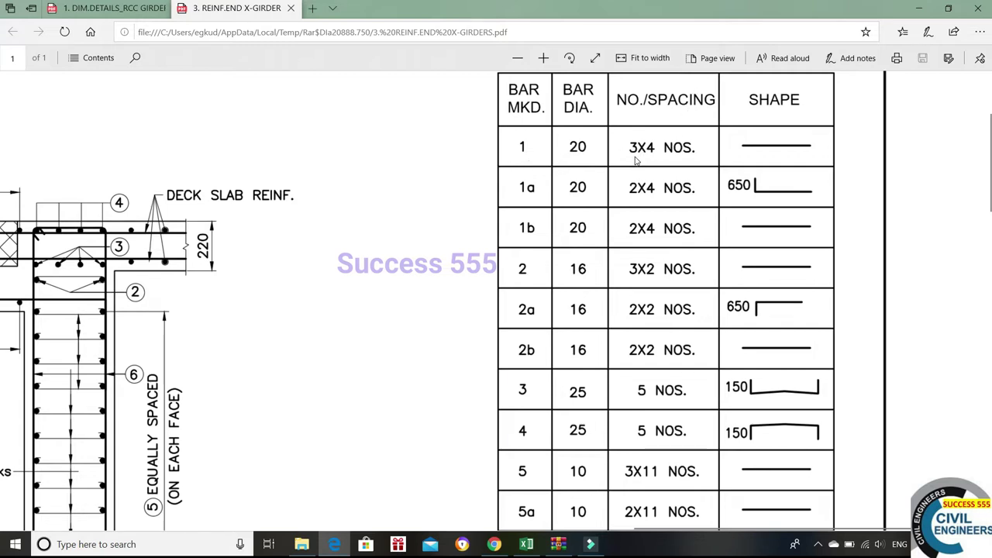
{"action": "key", "text": "ctrl+shift+m"}
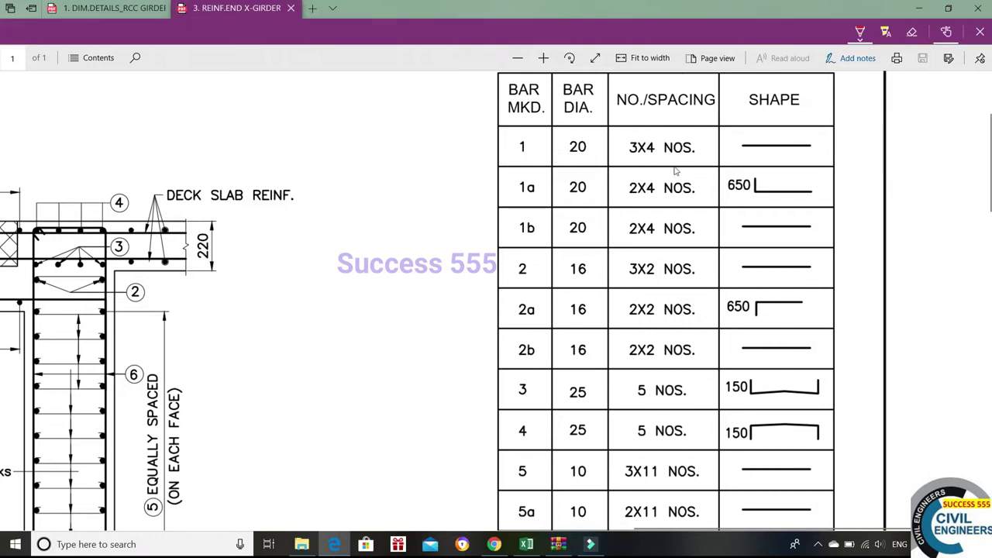
{"action": "scroll", "coordinate": [674, 177], "scroll_direction": "left", "scroll_amount": 2}
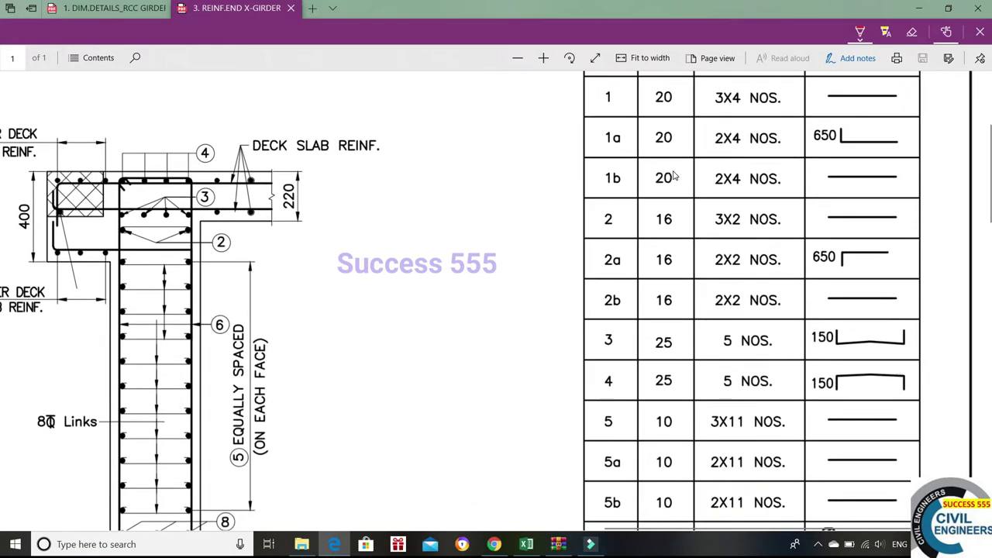
{"action": "scroll", "coordinate": [643, 155], "scroll_direction": "right", "scroll_amount": 1}
{"action": "scroll", "coordinate": [636, 166], "scroll_direction": "down", "scroll_amount": 3}
{"action": "scroll", "coordinate": [635, 166], "scroll_direction": "left", "scroll_amount": 8}
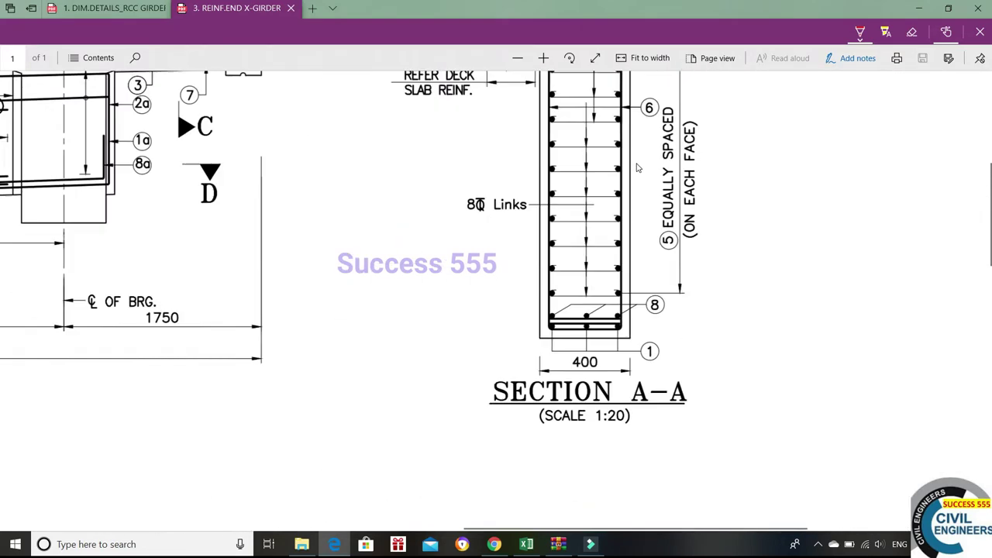
{"action": "scroll", "coordinate": [637, 166], "scroll_direction": "up", "scroll_amount": 2}
{"action": "scroll", "coordinate": [637, 166], "scroll_direction": "left", "scroll_amount": 4}
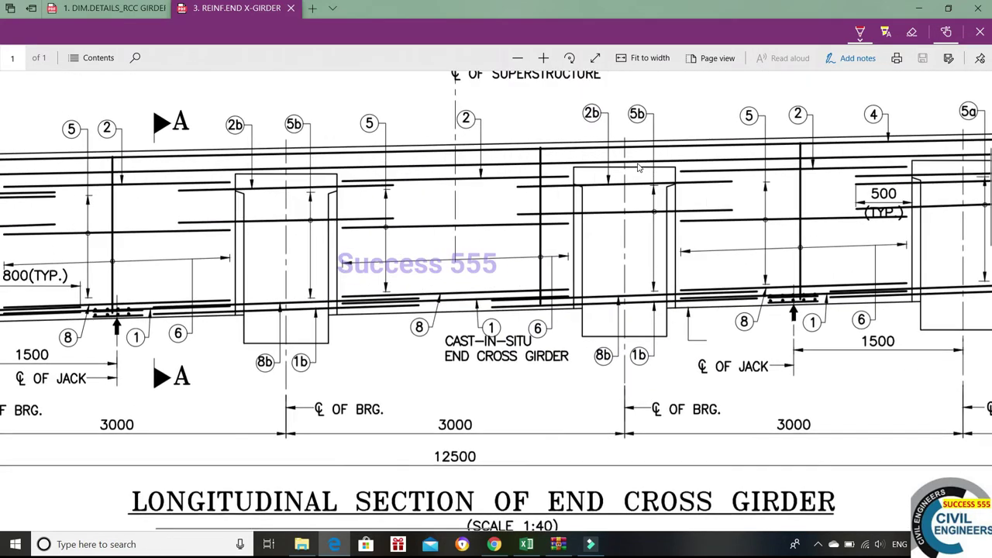
{"action": "scroll", "coordinate": [640, 167], "scroll_direction": "down", "scroll_amount": 3, "text": "ctrl"}
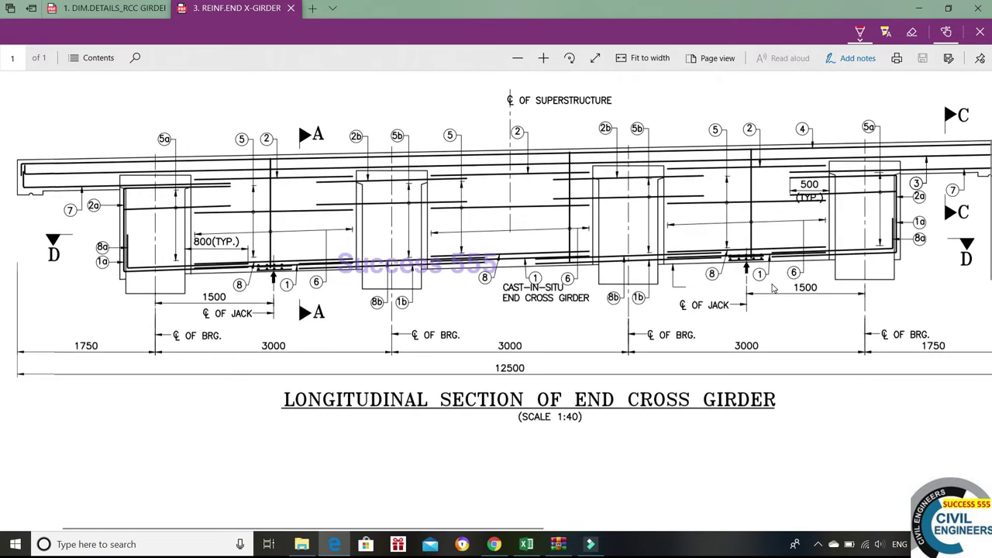
Mark bar 1's three callouts, its arrow tip and both bar ends in red ink
{"action": "left_click_drag", "start_coordinate": [760, 284], "coordinate": [766, 283]}
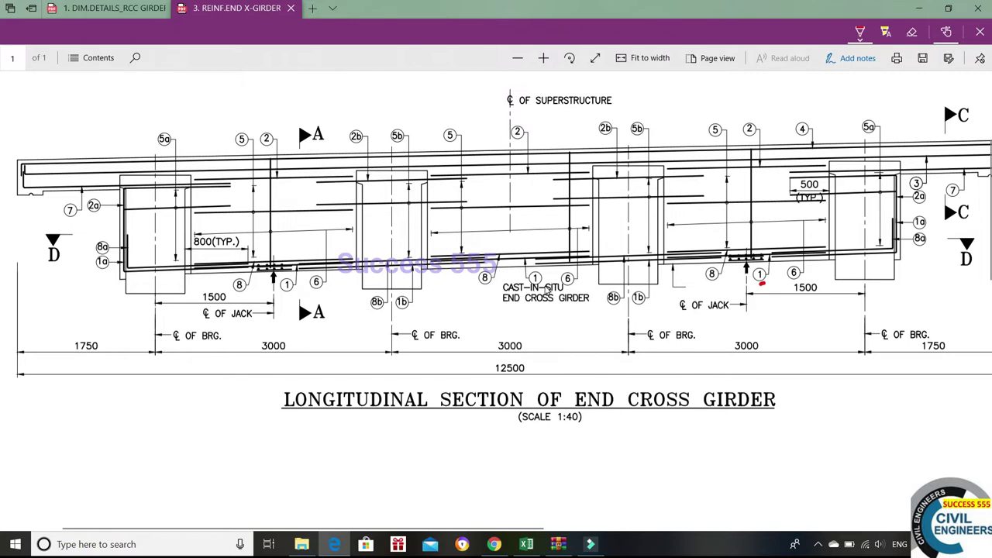
{"action": "left_click_drag", "start_coordinate": [534, 283], "coordinate": [544, 277]}
{"action": "left_click_drag", "start_coordinate": [285, 292], "coordinate": [293, 293]}
{"action": "scroll", "coordinate": [780, 327], "scroll_direction": "up", "scroll_amount": 2}
{"action": "scroll", "coordinate": [780, 327], "scroll_direction": "up", "scroll_amount": 3}
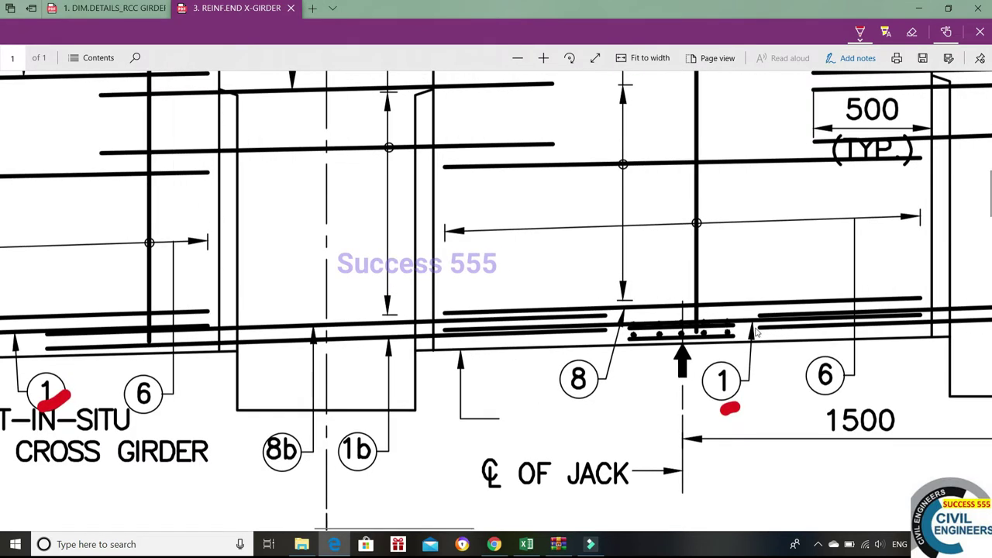
{"action": "left_click", "coordinate": [754, 327]}
{"action": "left_click", "coordinate": [441, 329]}
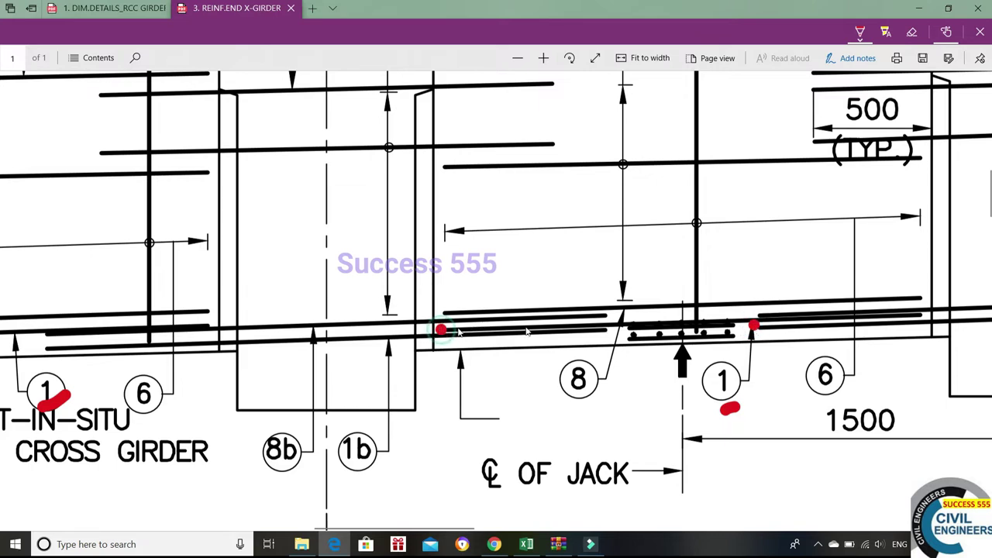
{"action": "left_click", "coordinate": [924, 315]}
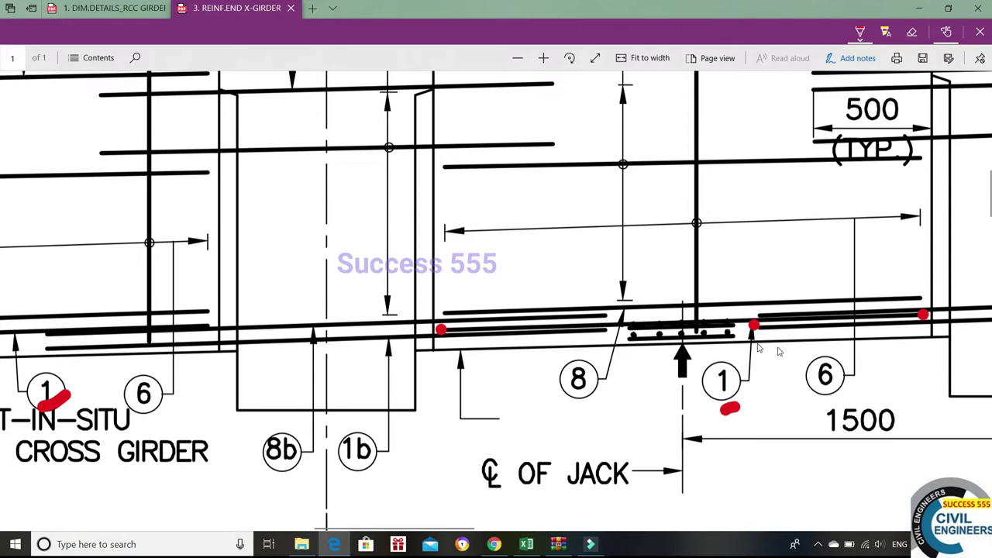
Underline the 3000 span dimension in red and dot both of its ends
{"action": "scroll", "coordinate": [756, 346], "scroll_direction": "down", "scroll_amount": 2}
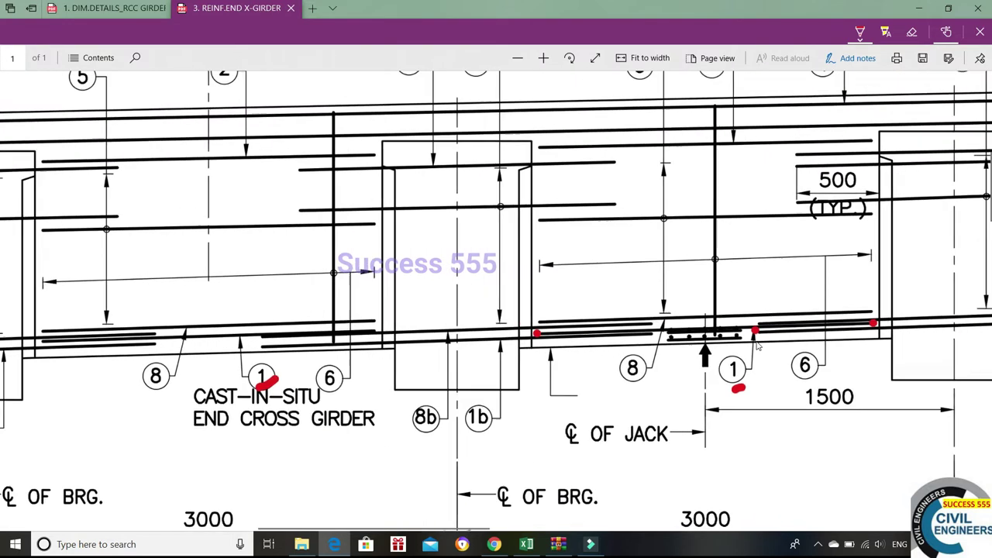
{"action": "scroll", "coordinate": [757, 347], "scroll_direction": "down", "scroll_amount": 1}
{"action": "scroll", "coordinate": [775, 384], "scroll_direction": "down", "scroll_amount": 2}
{"action": "scroll", "coordinate": [703, 459], "scroll_direction": "up", "scroll_amount": 1}
{"action": "left_click_drag", "start_coordinate": [690, 439], "coordinate": [733, 438]}
{"action": "left_click", "coordinate": [485, 456]}
{"action": "left_click", "coordinate": [937, 458]}
Switch to the girder dimension drawing and zoom into its sections
{"action": "key", "text": "ctrl+Tab"}
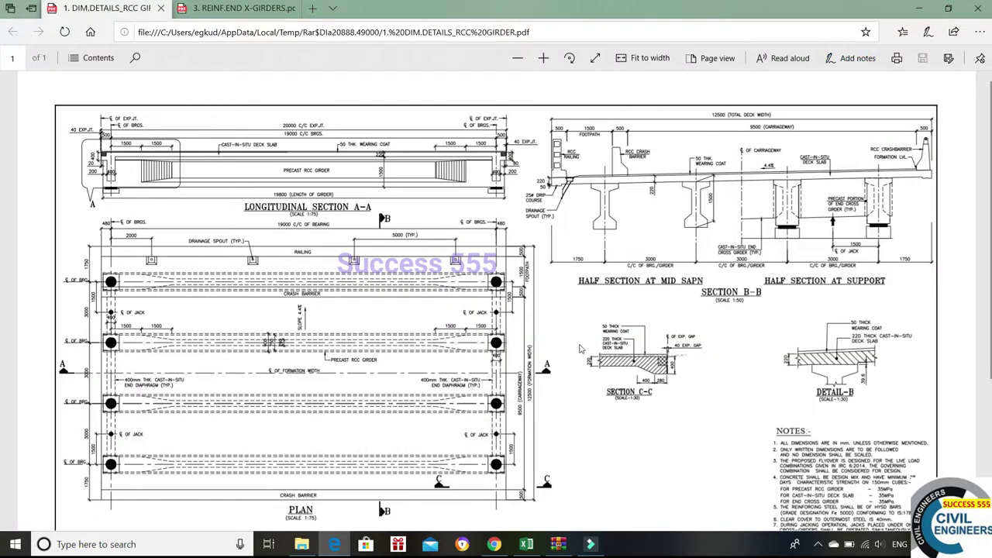
{"action": "scroll", "coordinate": [472, 418], "scroll_direction": "down", "scroll_amount": 5}
{"action": "scroll", "coordinate": [187, 419], "scroll_direction": "up", "scroll_amount": 5}
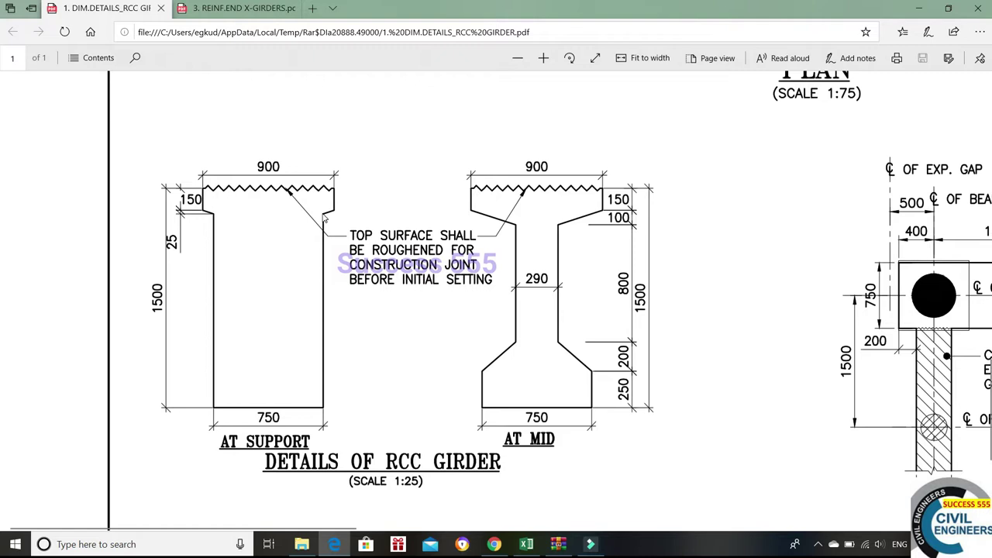
Compare the workbook against the drawings, finishing on the end cross girder reinforcement drawing
{"action": "key", "text": "alt+Tab"}
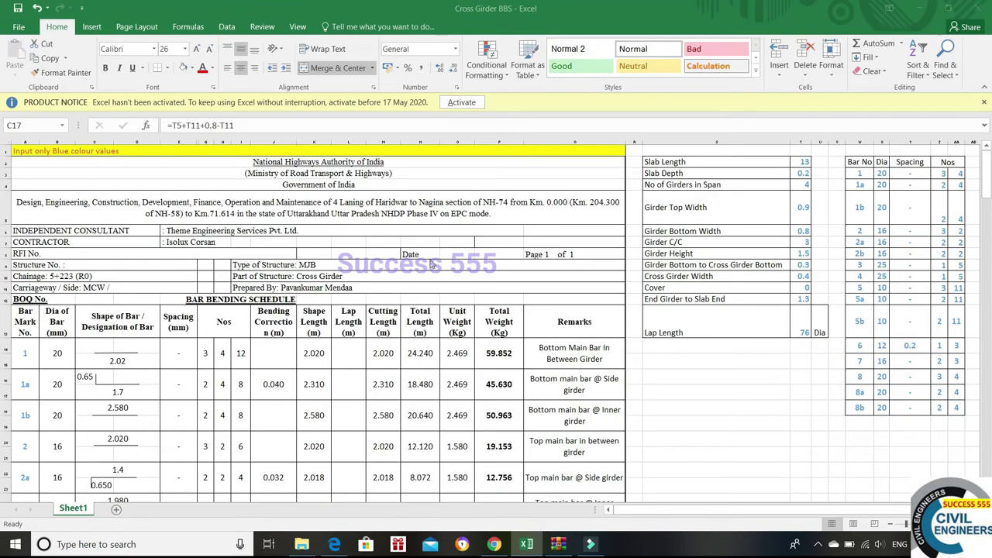
{"action": "key", "text": "alt+Tab"}
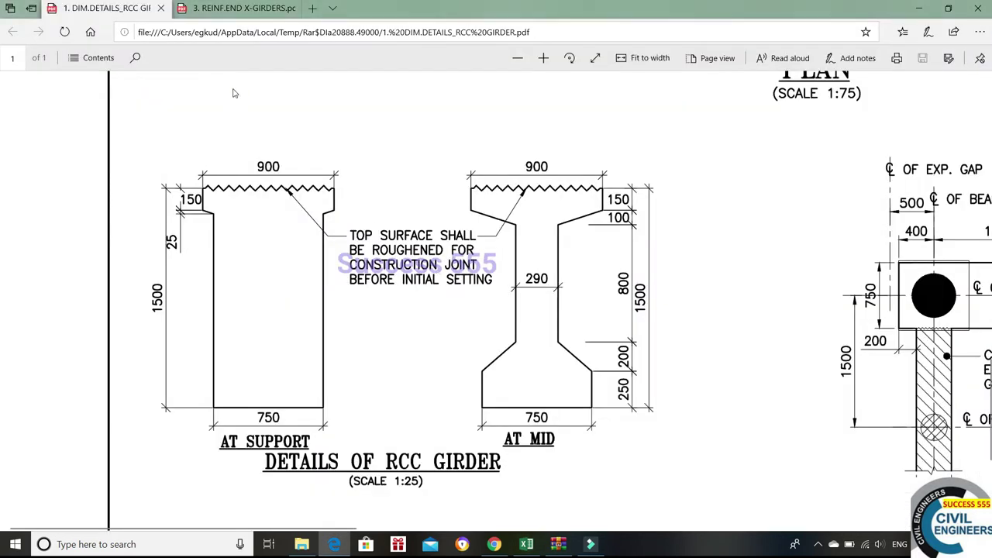
{"action": "left_click", "coordinate": [267, 7]}
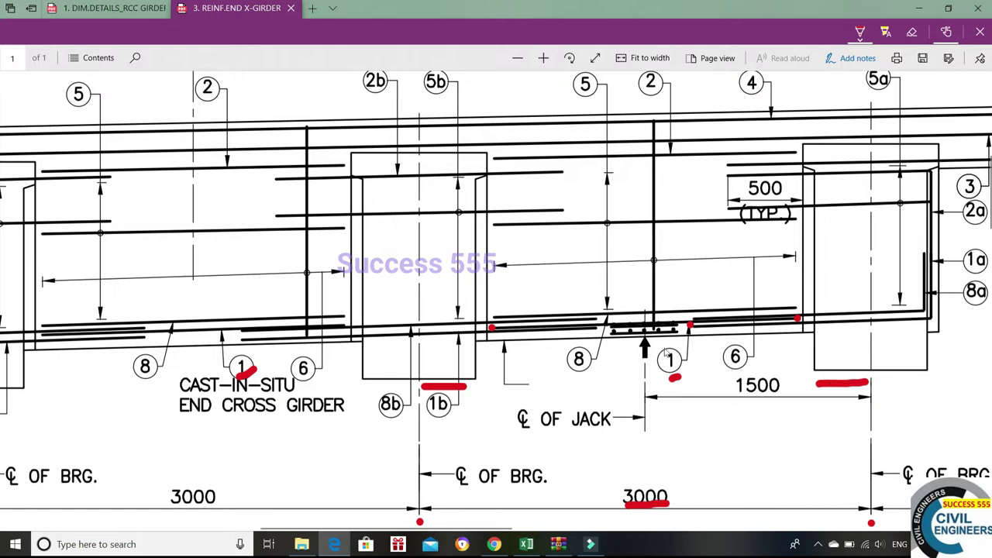
{"action": "key", "text": "alt+Tab"}
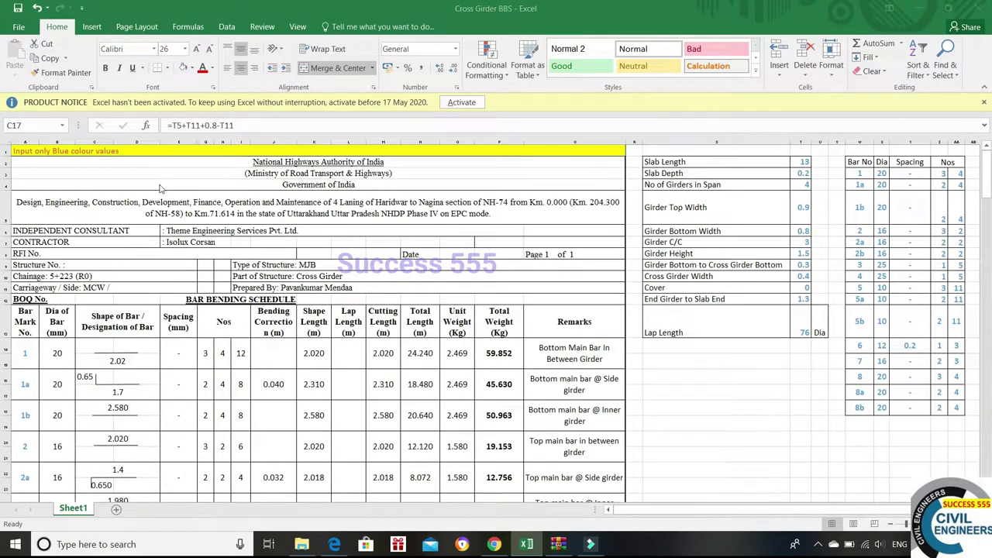
{"action": "key", "text": "alt+Tab"}
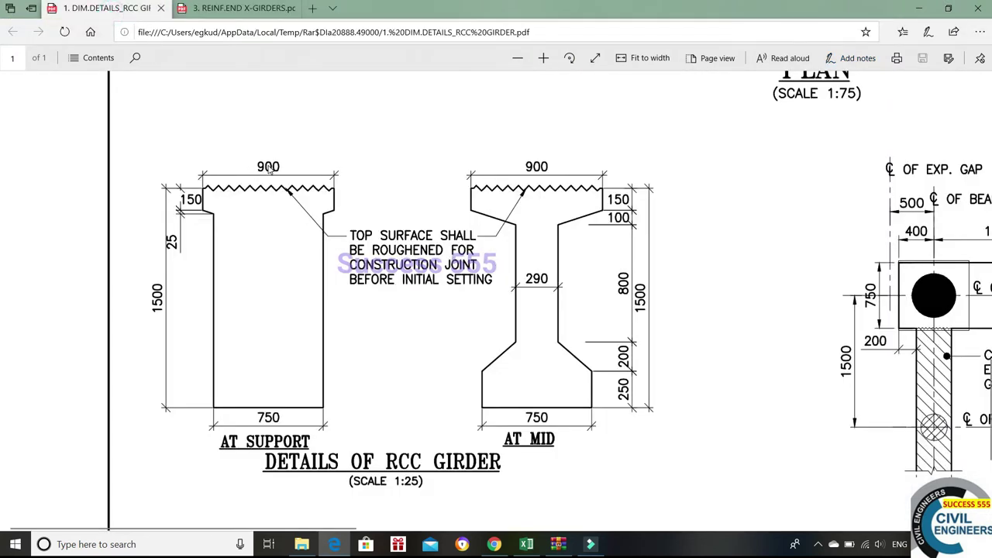
{"action": "key", "text": "alt+Tab"}
{"action": "key", "text": "alt+Tab"}
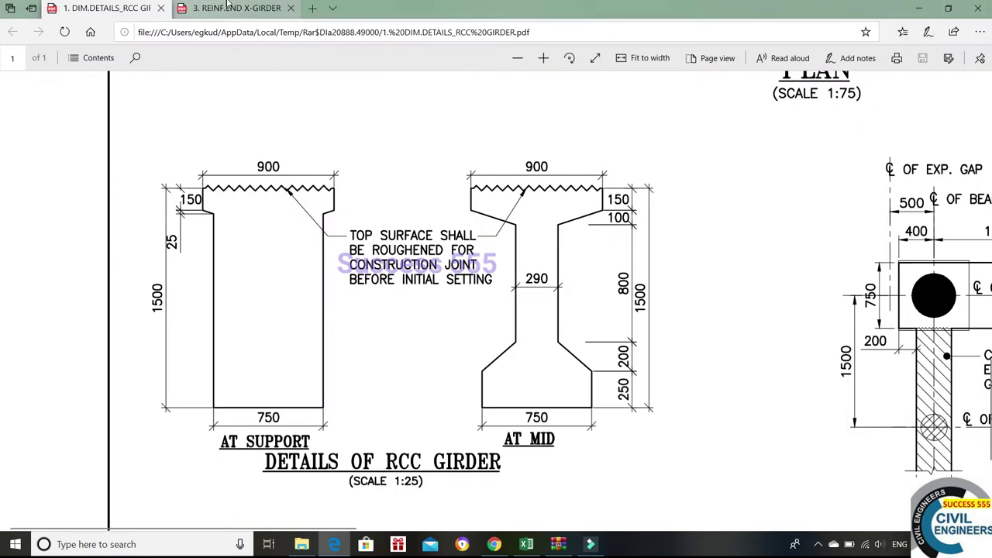
{"action": "left_click", "coordinate": [228, 6]}
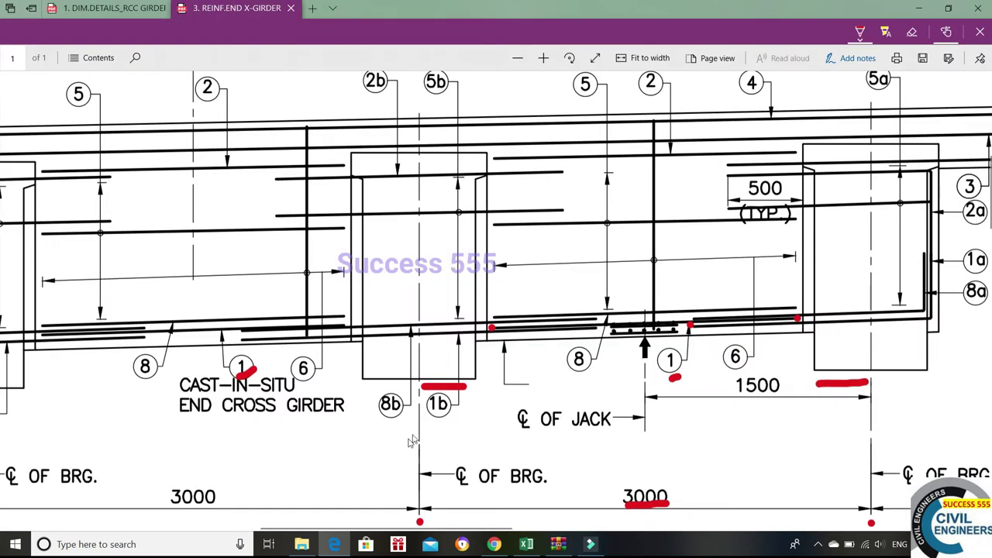
Dot red points below the 8b callout, beside the jack centreline and on the beam line
{"action": "left_click", "coordinate": [418, 428]}
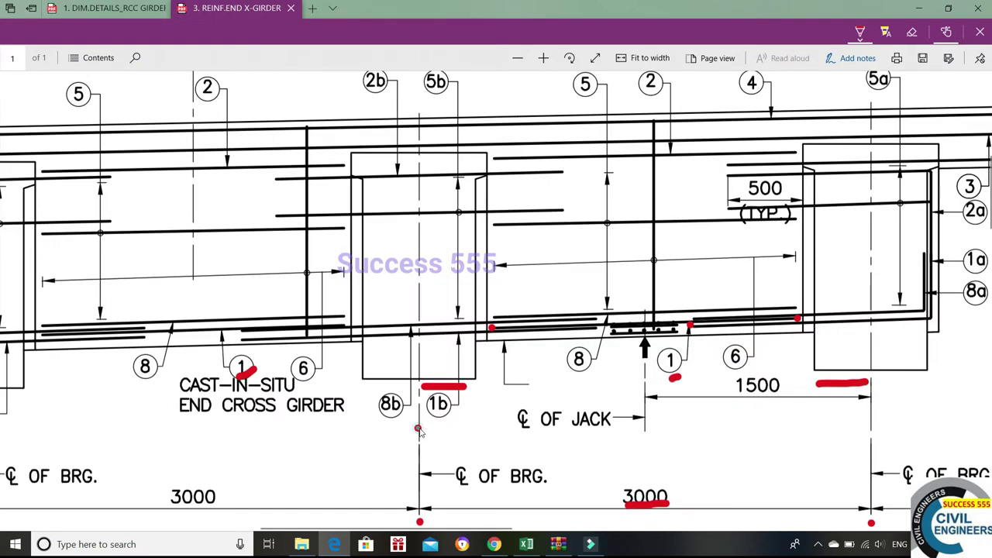
{"action": "left_click", "coordinate": [488, 424]}
{"action": "left_click", "coordinate": [491, 328]}
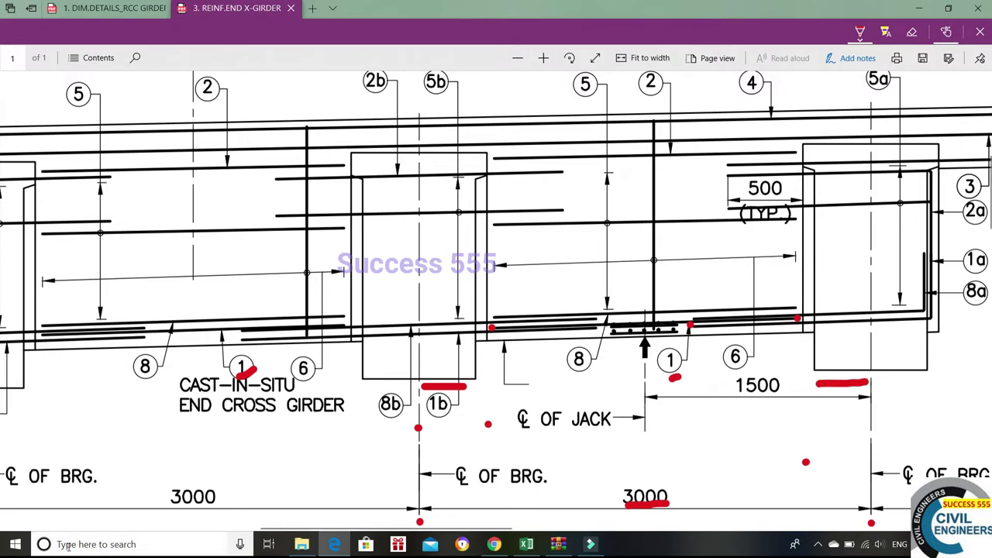
Calculate 3 − 0.45 − 0.45 − 0.04 − 0.04 = 2.02 for bar 1, then return to the workbook
{"action": "type", "text": "3"}
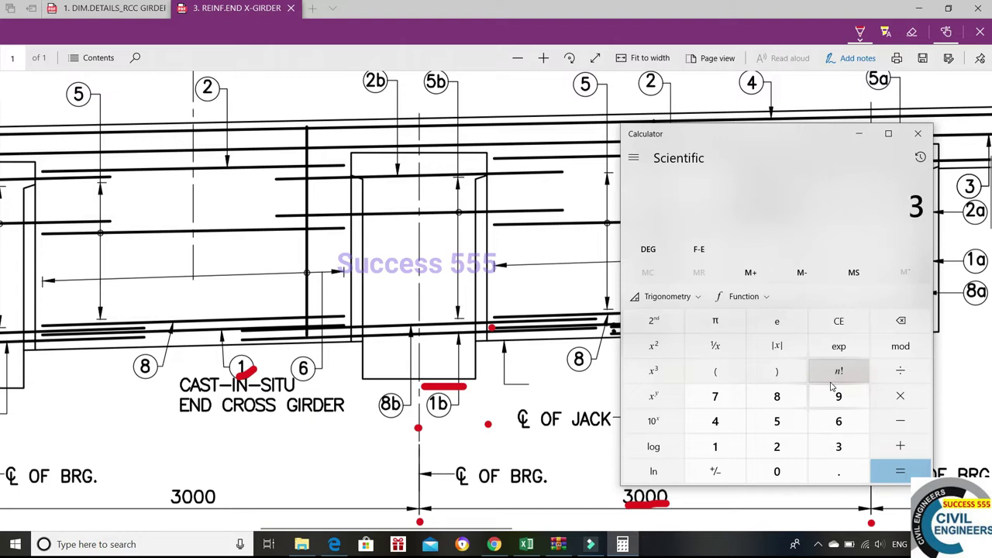
{"action": "type", "text": "0."}
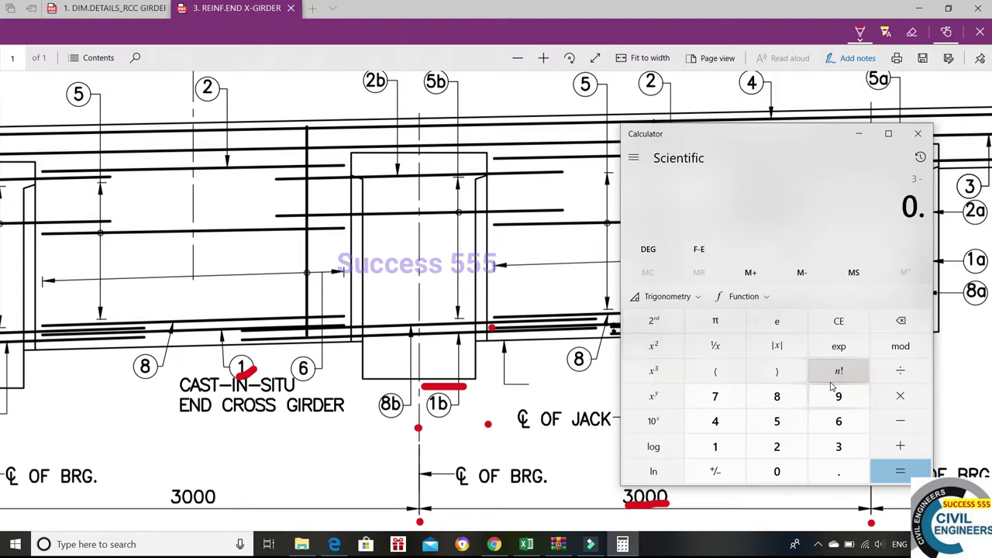
{"action": "type", "text": "45"}
{"action": "key", "text": "minus"}
{"action": "type", "text": "0.45"}
{"action": "key", "text": "minus"}
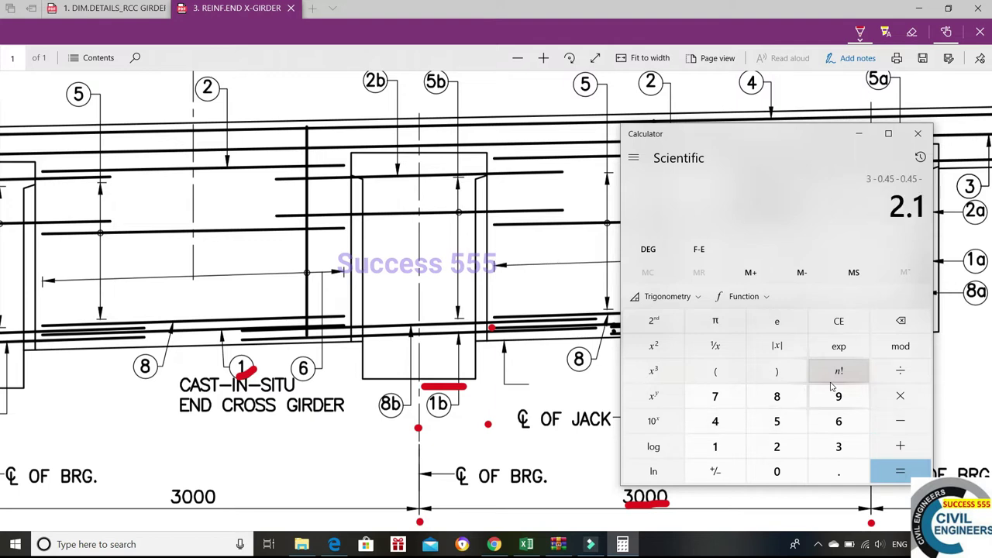
{"action": "type", "text": "0.04"}
{"action": "key", "text": "minus"}
{"action": "type", "text": "0.04"}
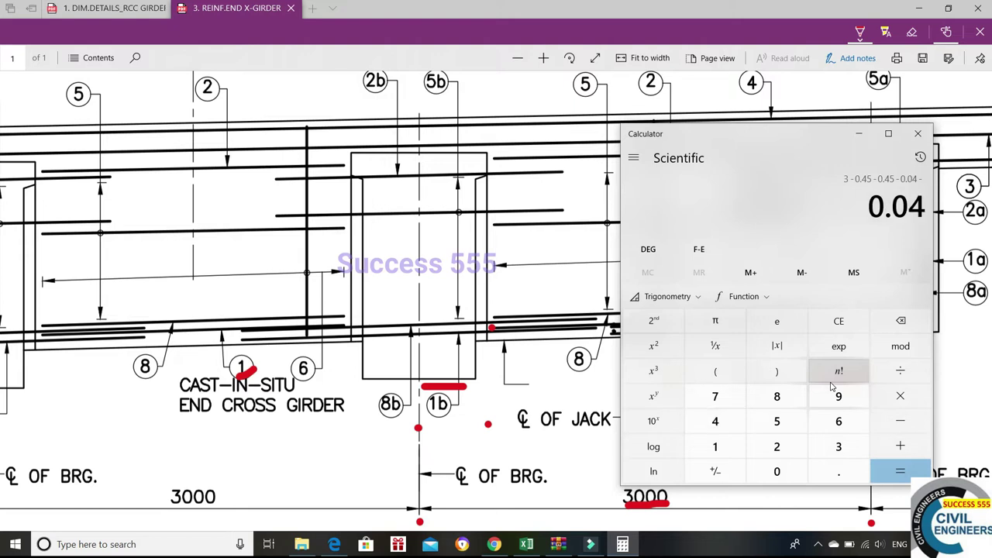
{"action": "key", "text": "Return"}
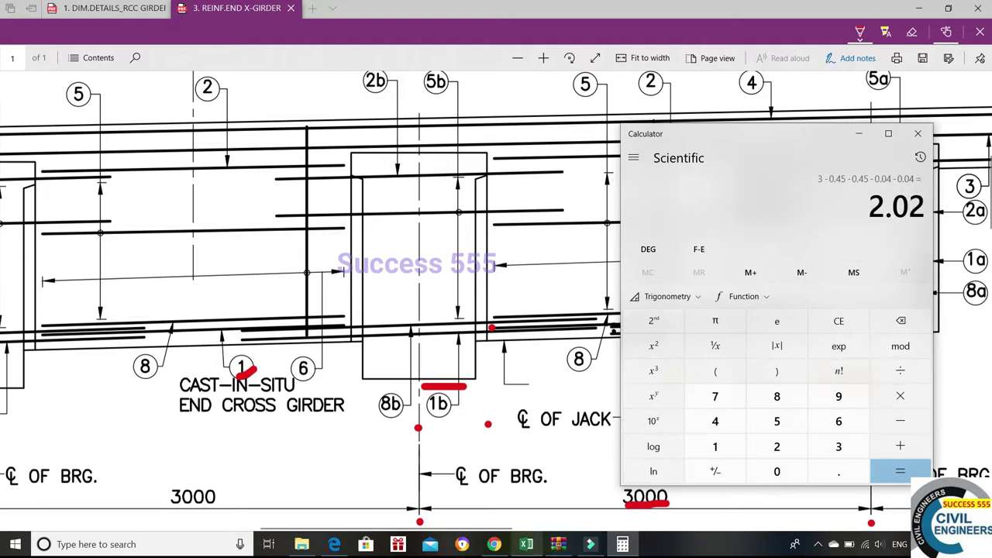
{"action": "left_click", "coordinate": [527, 545]}
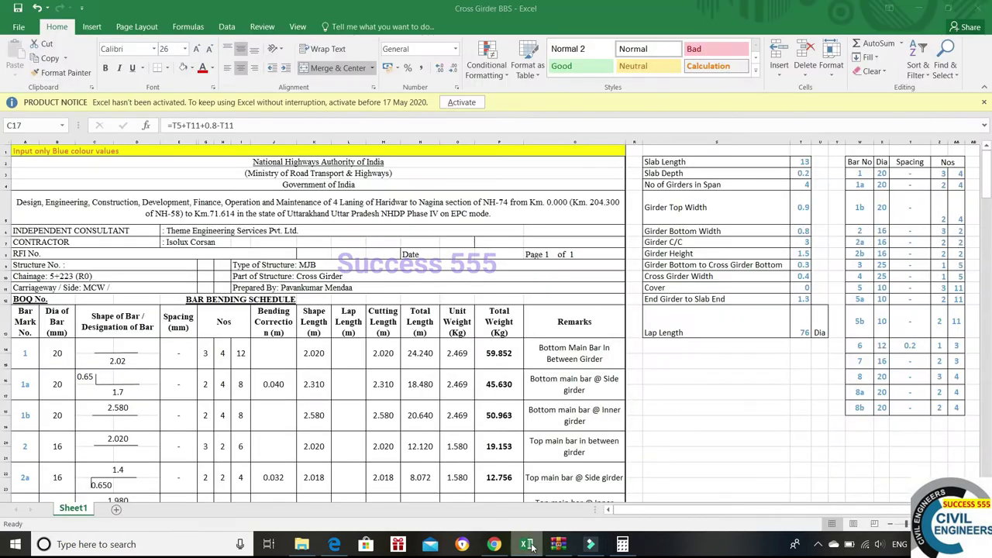
Confirm C15's 2.02 formula and shade the bar 1 row light blue through Remarks
{"action": "left_click", "coordinate": [118, 361]}
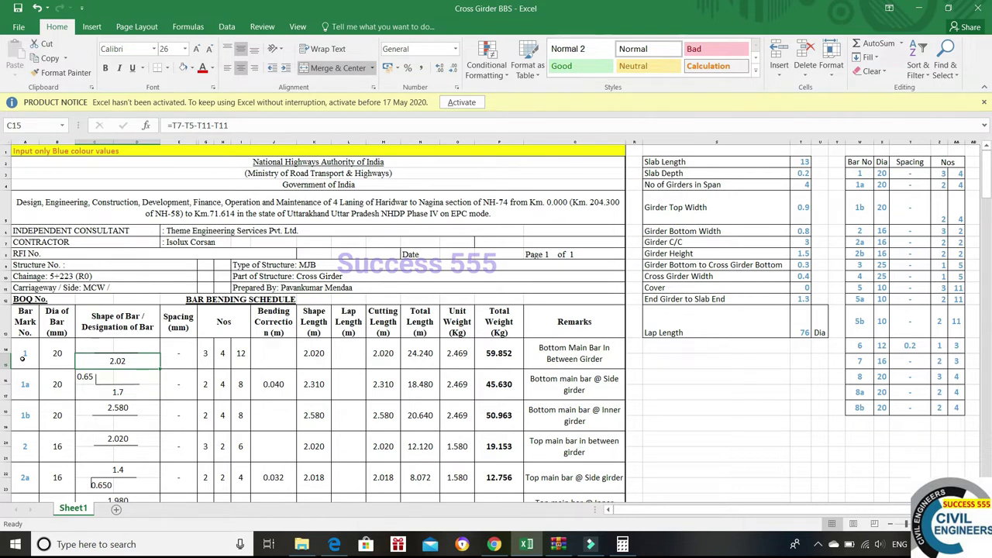
{"action": "left_click_drag", "start_coordinate": [22, 358], "coordinate": [589, 356]}
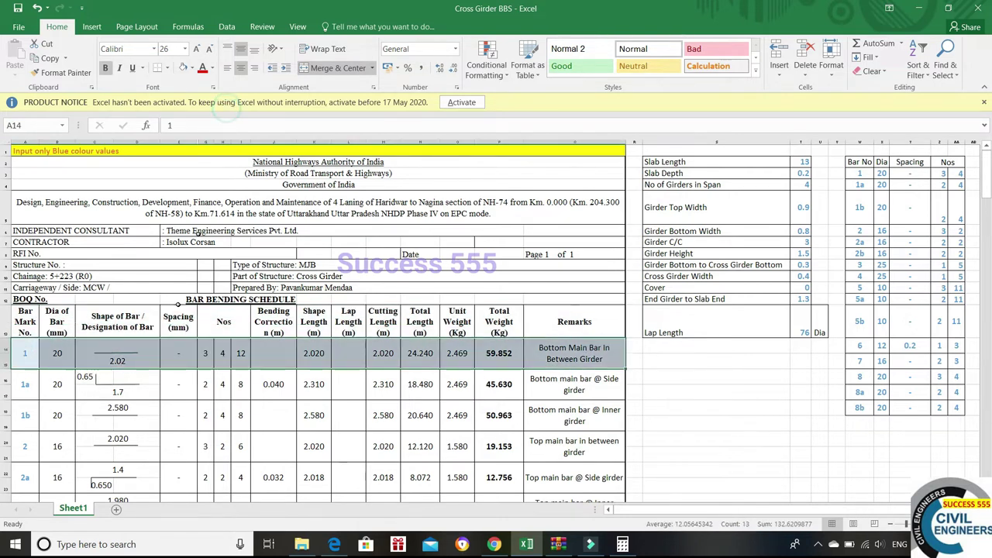
{"action": "left_click", "coordinate": [28, 377]}
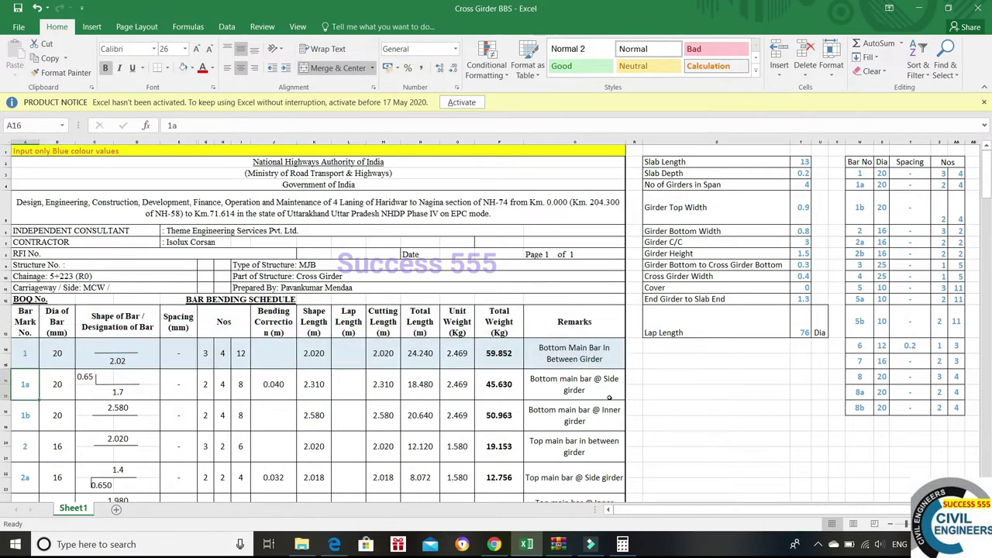
{"action": "key", "text": "alt+Tab"}
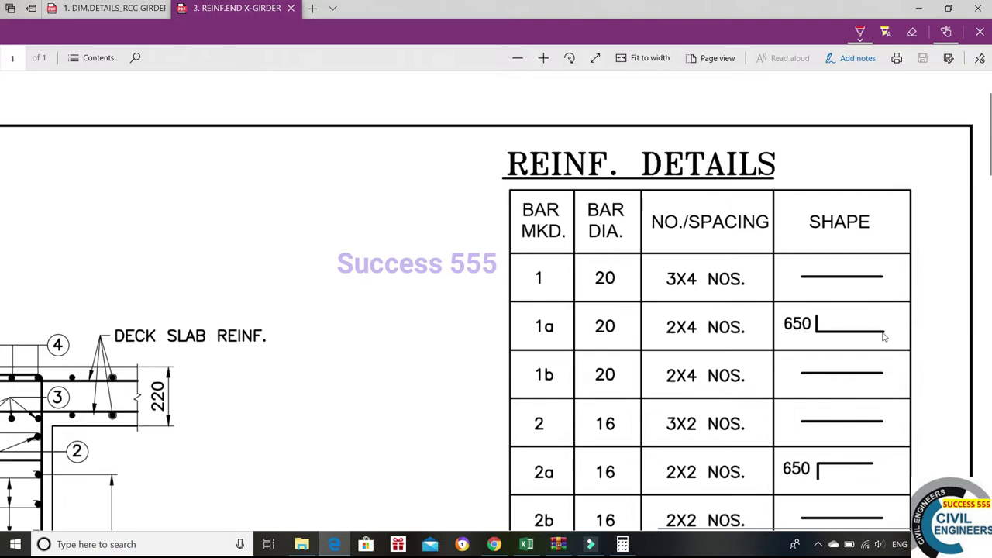
Mark the 1a callout on the girder elevation in red ink
{"action": "scroll", "coordinate": [527, 245], "scroll_direction": "down", "scroll_amount": 5}
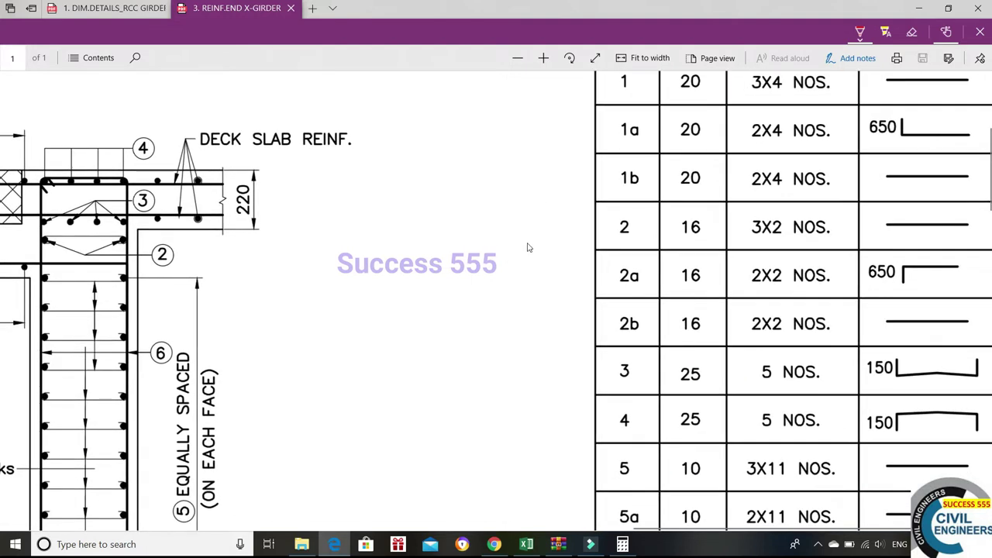
{"action": "scroll", "coordinate": [517, 282], "scroll_direction": "down", "scroll_amount": 5}
{"action": "scroll", "coordinate": [520, 280], "scroll_direction": "down", "scroll_amount": 4}
{"action": "scroll", "coordinate": [521, 277], "scroll_direction": "left", "scroll_amount": 5}
{"action": "scroll", "coordinate": [521, 275], "scroll_direction": "up", "scroll_amount": 2}
{"action": "scroll", "coordinate": [522, 273], "scroll_direction": "up", "scroll_amount": 4}
{"action": "scroll", "coordinate": [525, 272], "scroll_direction": "left", "scroll_amount": 5}
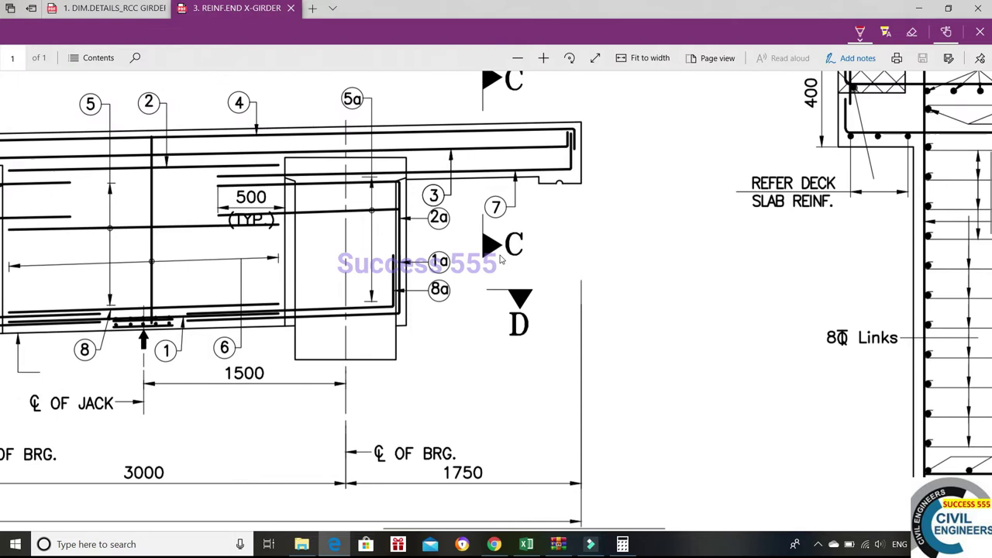
{"action": "left_click_drag", "start_coordinate": [458, 261], "coordinate": [457, 266]}
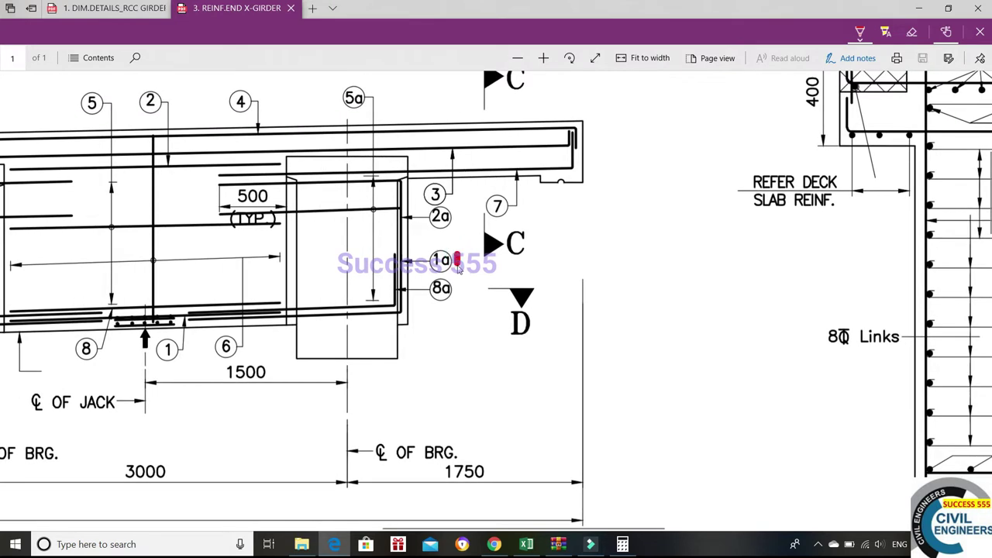
Mark the 1a label at the girder's left end and trace bar 1a's L-shaped path in red
{"action": "scroll", "coordinate": [454, 273], "scroll_direction": "left", "scroll_amount": 3}
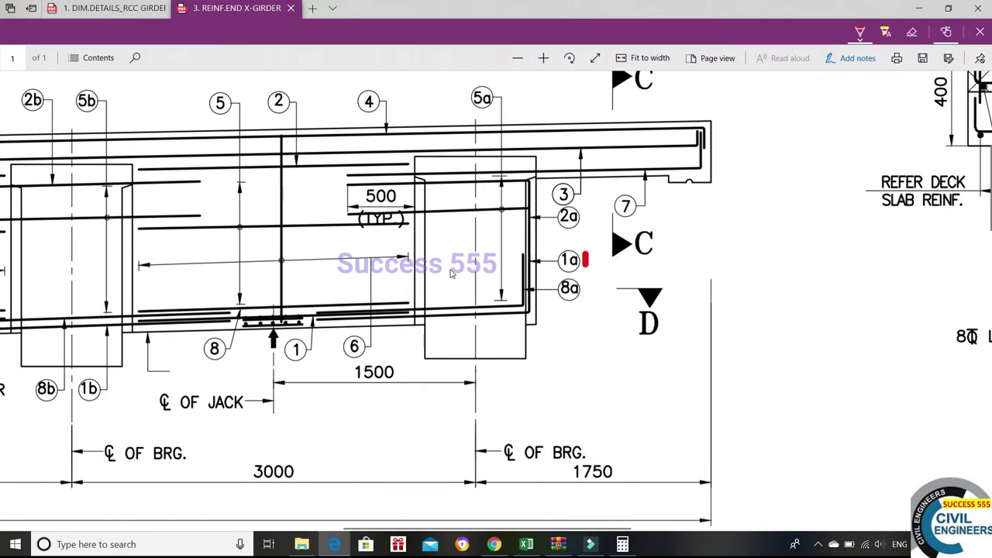
{"action": "scroll", "coordinate": [365, 352], "scroll_direction": "left", "scroll_amount": 6}
{"action": "scroll", "coordinate": [361, 358], "scroll_direction": "left", "scroll_amount": 2}
{"action": "scroll", "coordinate": [356, 357], "scroll_direction": "left", "scroll_amount": 1}
{"action": "scroll", "coordinate": [353, 358], "scroll_direction": "left", "scroll_amount": 2}
{"action": "scroll", "coordinate": [303, 368], "scroll_direction": "left", "scroll_amount": 3}
{"action": "scroll", "coordinate": [302, 368], "scroll_direction": "left", "scroll_amount": 4}
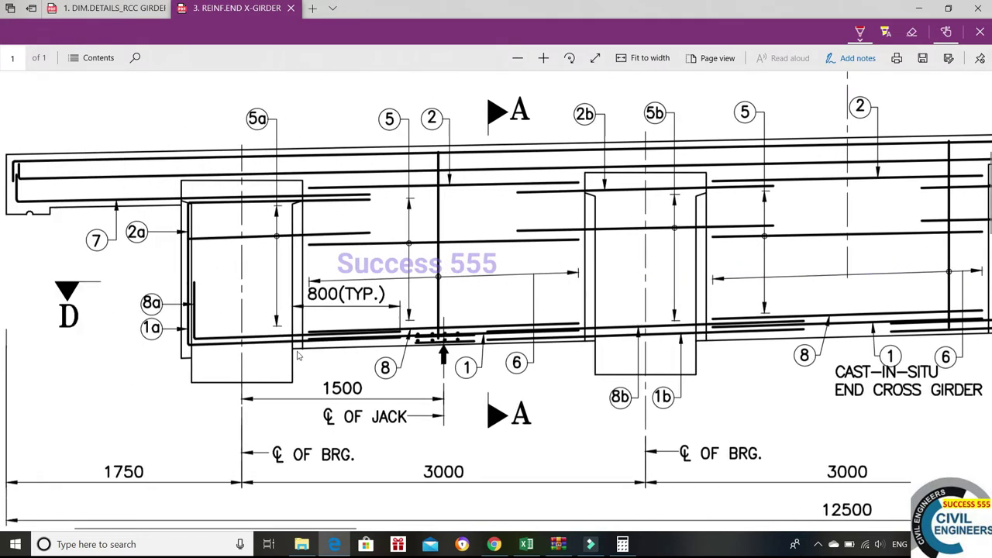
{"action": "left_click_drag", "start_coordinate": [180, 324], "coordinate": [186, 343]}
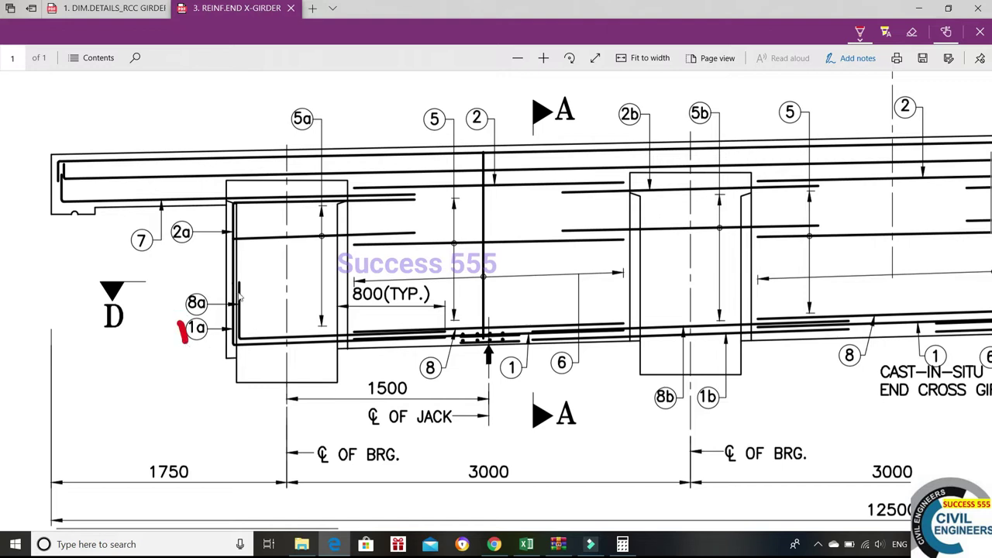
{"action": "mouse_move", "coordinate": [245, 288]}
{"action": "left_mouse_down"}
{"action": "mouse_move", "coordinate": [246, 337]}
{"action": "mouse_move", "coordinate": [428, 318]}
{"action": "left_mouse_up"}
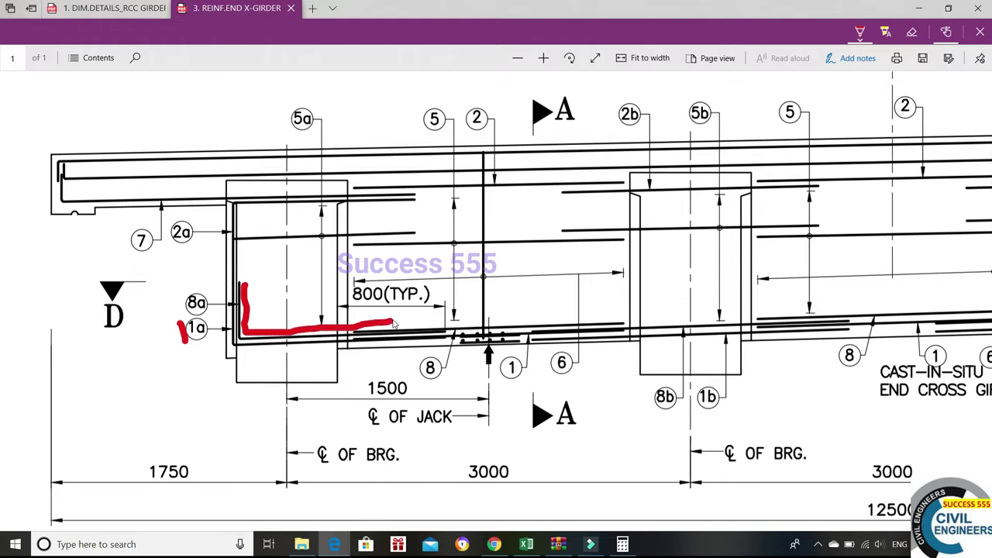
{"action": "left_click", "coordinate": [443, 318]}
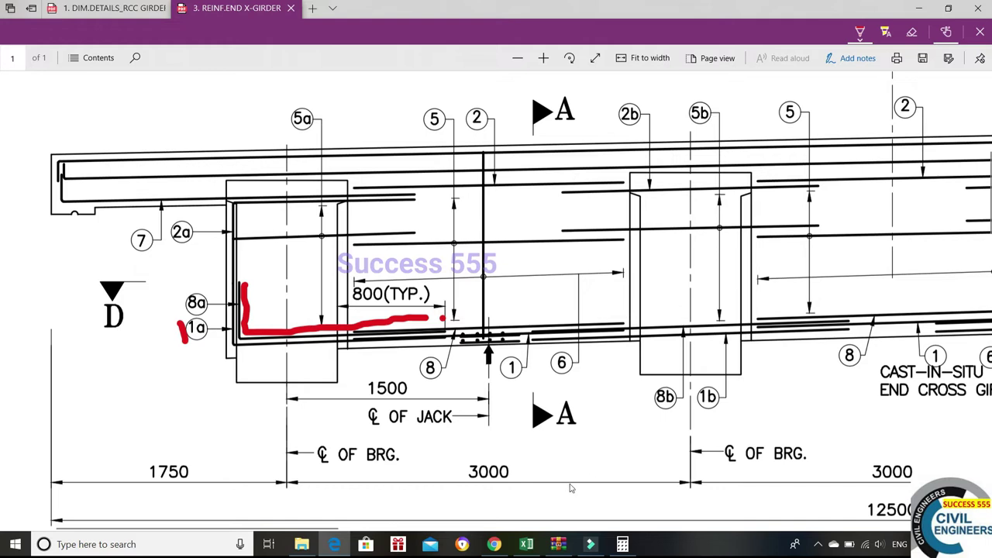
{"action": "left_click", "coordinate": [623, 544]}
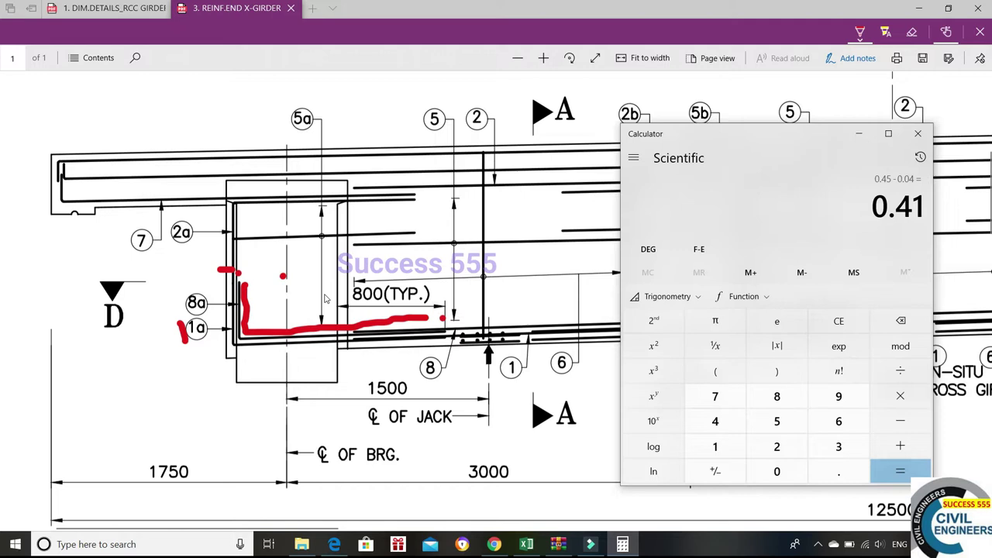
Calculate 0.9 − 0.04 = 0.86, then 0.86 + 0.8 + 0.04 = 1.7 for bar 1a's length
{"action": "type", "text": "0.9+"}
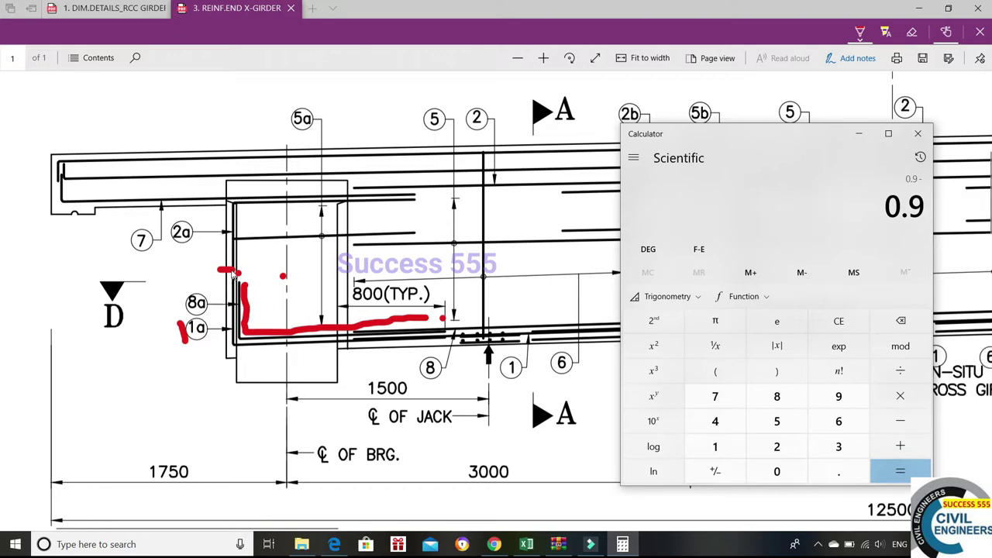
{"action": "type", "text": "0.04"}
{"action": "key", "text": "Return"}
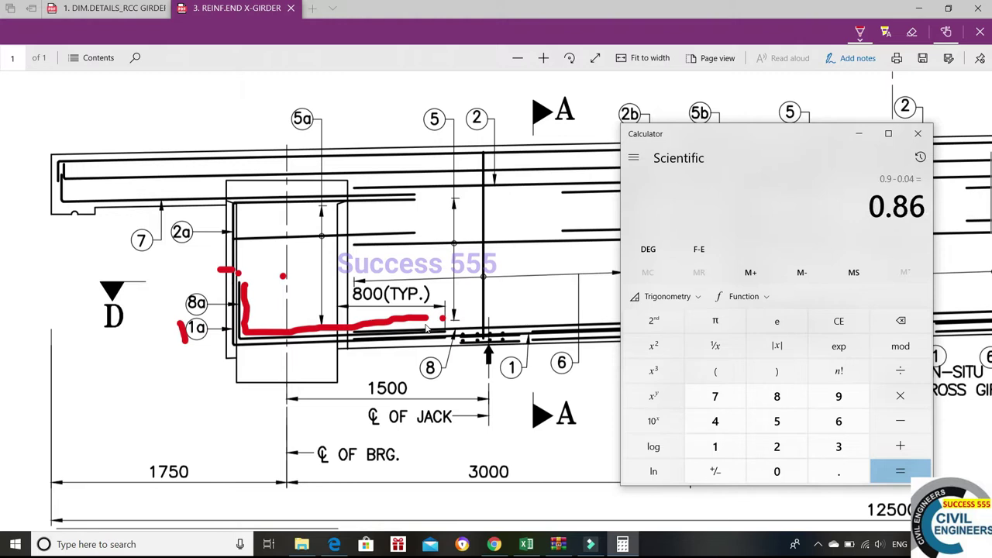
{"action": "key", "text": "plus"}
{"action": "type", "text": "0.8"}
{"action": "key", "text": "plus"}
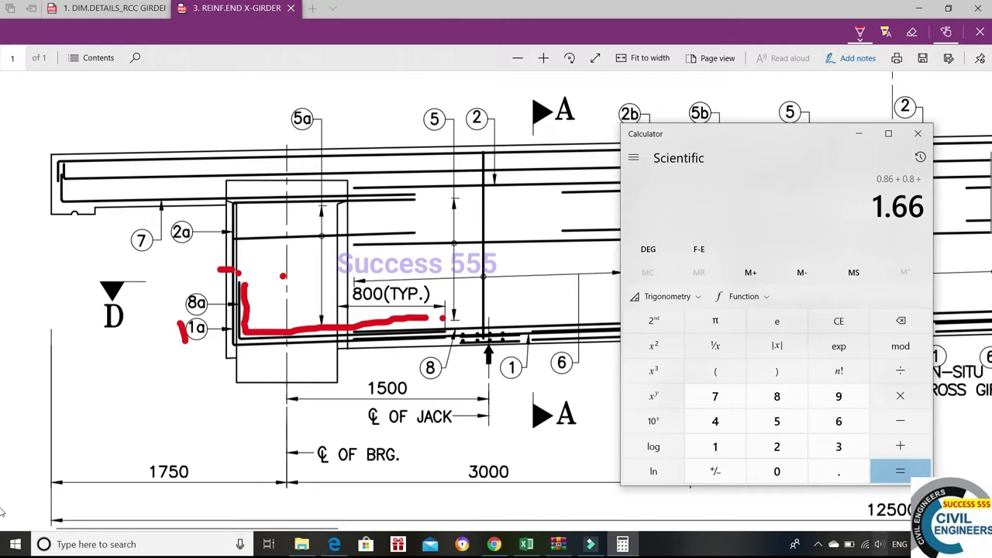
{"action": "type", "text": "0.04"}
{"action": "key", "text": "Return"}
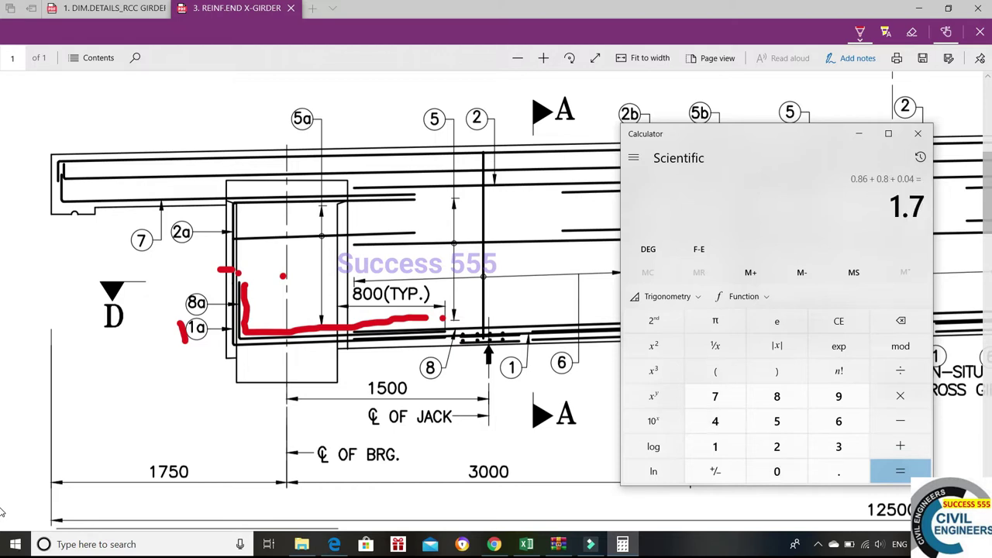
{"action": "left_click", "coordinate": [228, 373]}
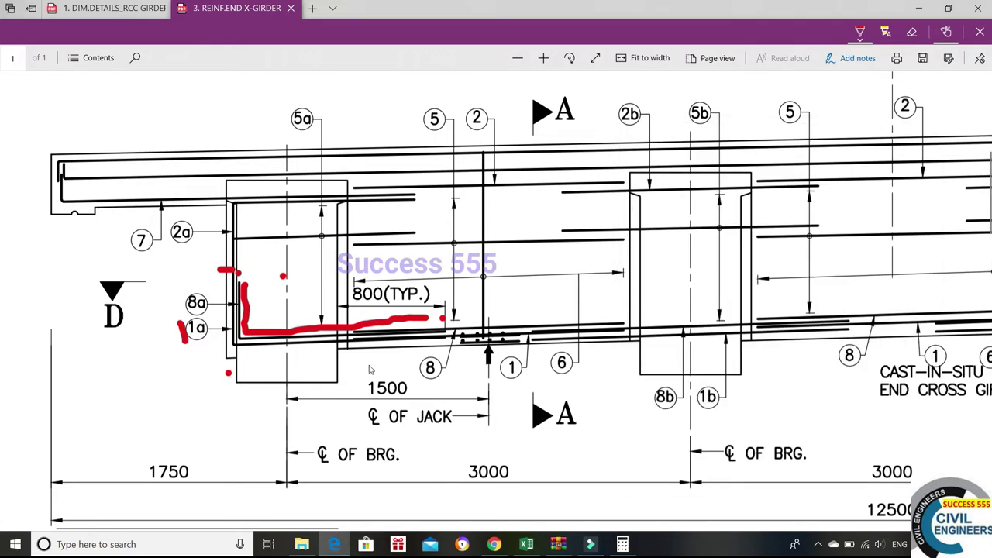
Dot beside the bar 8 callout, then shade the bar 1a row light blue through Remarks
{"action": "left_click", "coordinate": [446, 368]}
{"action": "left_click", "coordinate": [527, 544]}
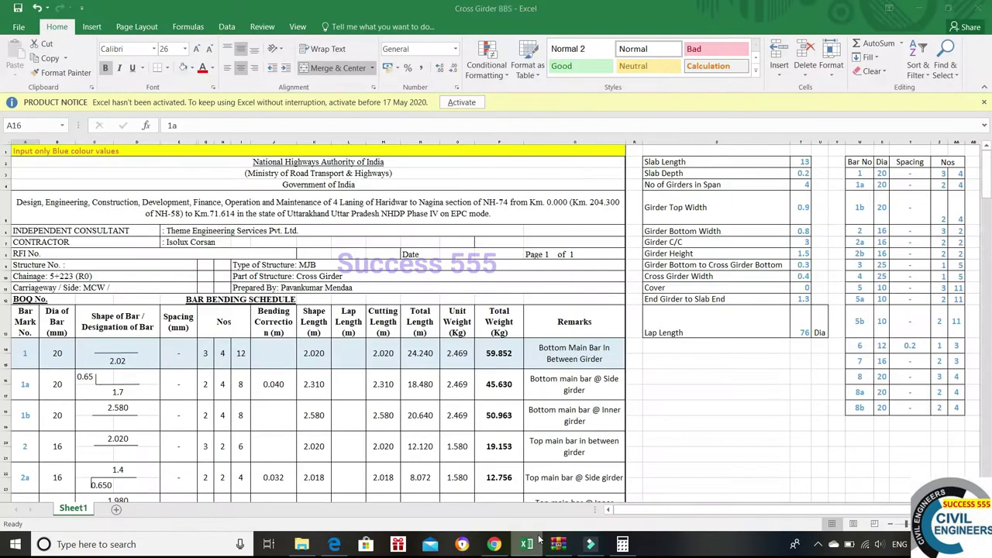
{"action": "left_click", "coordinate": [127, 391]}
{"action": "left_click_drag", "start_coordinate": [24, 385], "coordinate": [573, 385]}
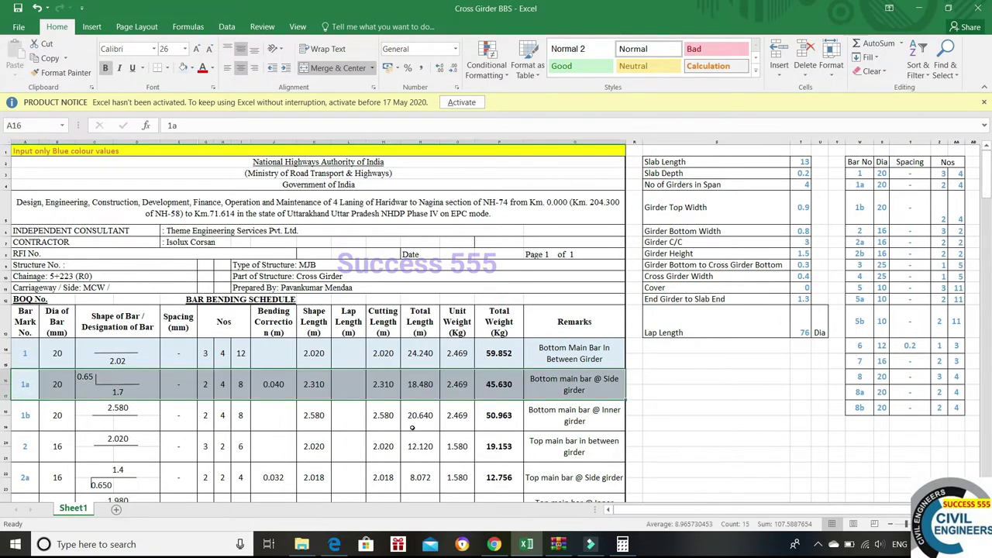
Select the bar 1b row from column A through Remarks
{"action": "left_click_drag", "start_coordinate": [29, 423], "coordinate": [206, 419]}
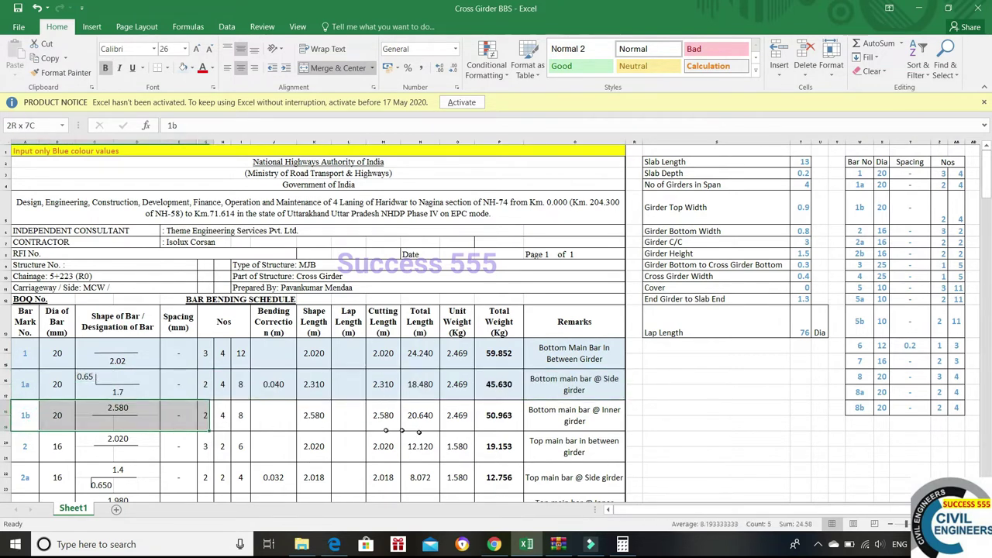
{"action": "left_click_drag", "start_coordinate": [418, 431], "coordinate": [602, 424]}
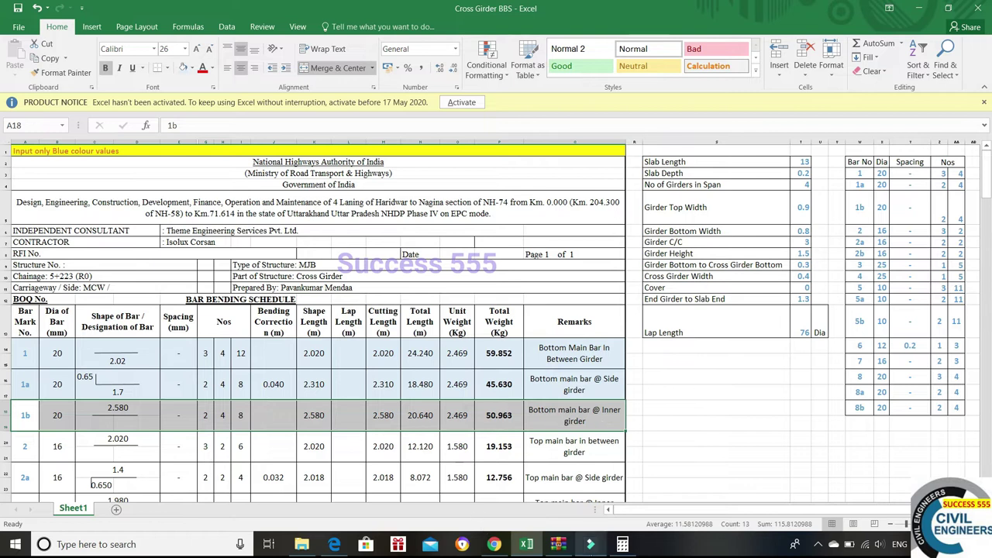
{"action": "left_click", "coordinate": [589, 544]}
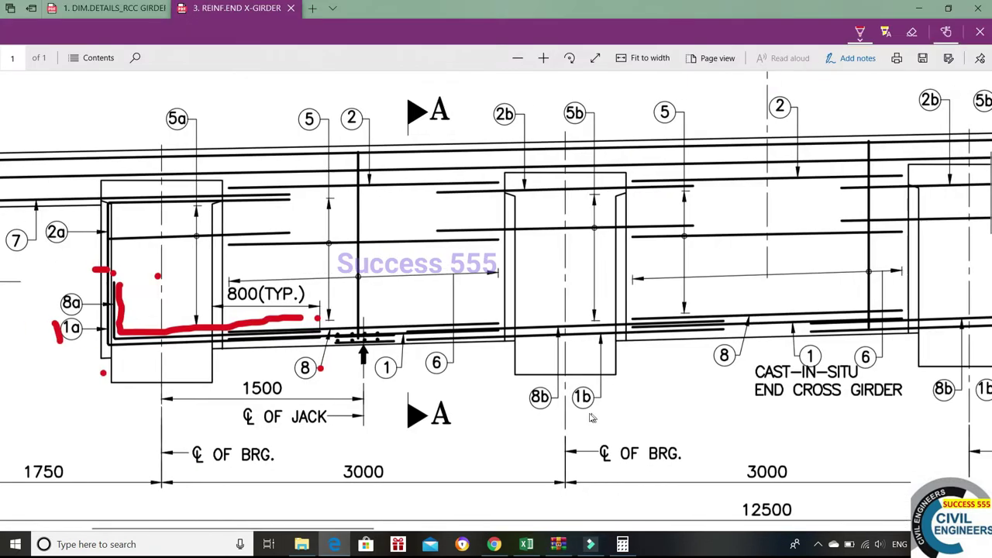
Underline the left and right 1b callouts in red ink
{"action": "left_click_drag", "start_coordinate": [580, 416], "coordinate": [608, 411]}
{"action": "scroll", "coordinate": [873, 395], "scroll_direction": "right", "scroll_amount": 1}
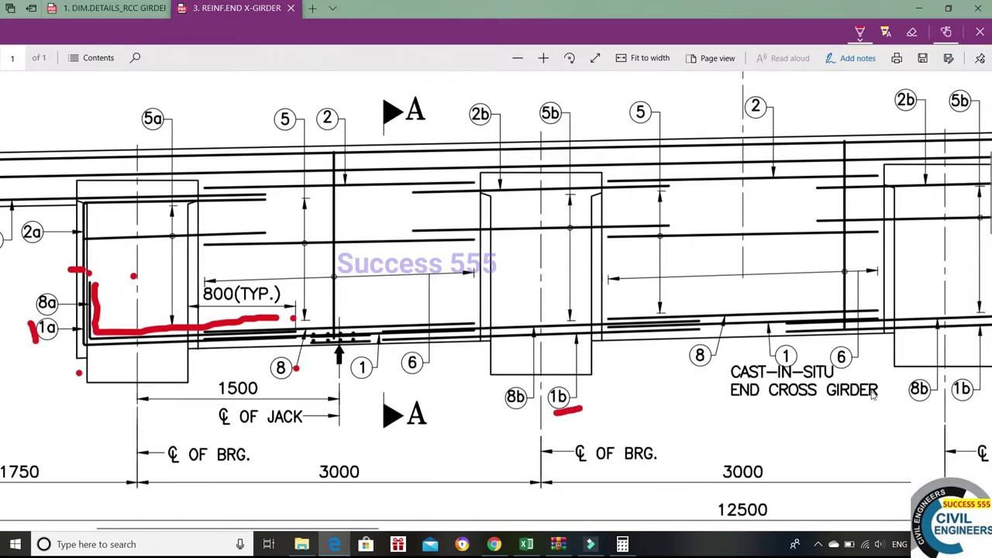
{"action": "scroll", "coordinate": [874, 395], "scroll_direction": "right", "scroll_amount": 5}
{"action": "left_click_drag", "start_coordinate": [801, 408], "coordinate": [820, 407]}
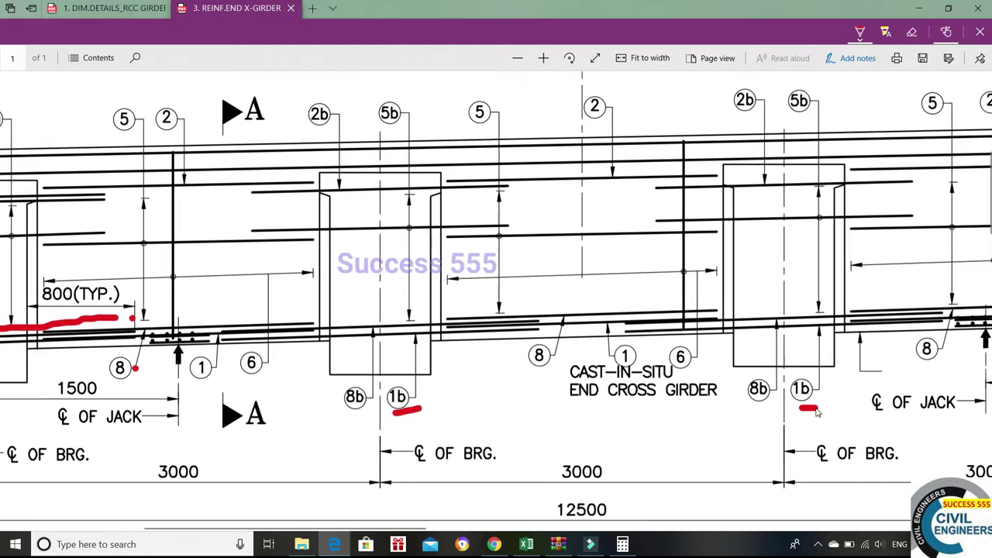
{"action": "scroll", "coordinate": [853, 400], "scroll_direction": "right", "scroll_amount": 5}
{"action": "scroll", "coordinate": [906, 383], "scroll_direction": "right", "scroll_amount": 4}
{"action": "scroll", "coordinate": [905, 384], "scroll_direction": "right", "scroll_amount": 1}
{"action": "scroll", "coordinate": [904, 380], "scroll_direction": "right", "scroll_amount": 3}
{"action": "scroll", "coordinate": [904, 381], "scroll_direction": "right", "scroll_amount": 2}
{"action": "scroll", "coordinate": [904, 380], "scroll_direction": "left", "scroll_amount": 8}
{"action": "scroll", "coordinate": [906, 380], "scroll_direction": "left", "scroll_amount": 2}
{"action": "scroll", "coordinate": [905, 380], "scroll_direction": "left", "scroll_amount": 2}
{"action": "scroll", "coordinate": [549, 387], "scroll_direction": "down", "scroll_amount": 1}
{"action": "scroll", "coordinate": [548, 387], "scroll_direction": "right", "scroll_amount": 2}
{"action": "scroll", "coordinate": [548, 388], "scroll_direction": "left", "scroll_amount": 2}
{"action": "scroll", "coordinate": [664, 332], "scroll_direction": "left", "scroll_amount": 1}
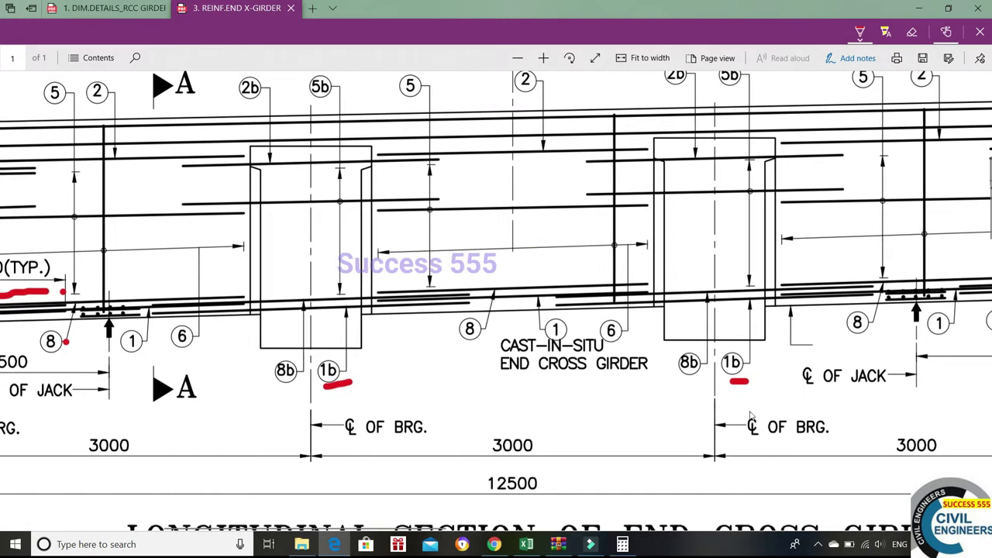
Dot the bottom bar near CAST-IN-SITU in red, then pan around the drawing
{"action": "left_click", "coordinate": [556, 309]}
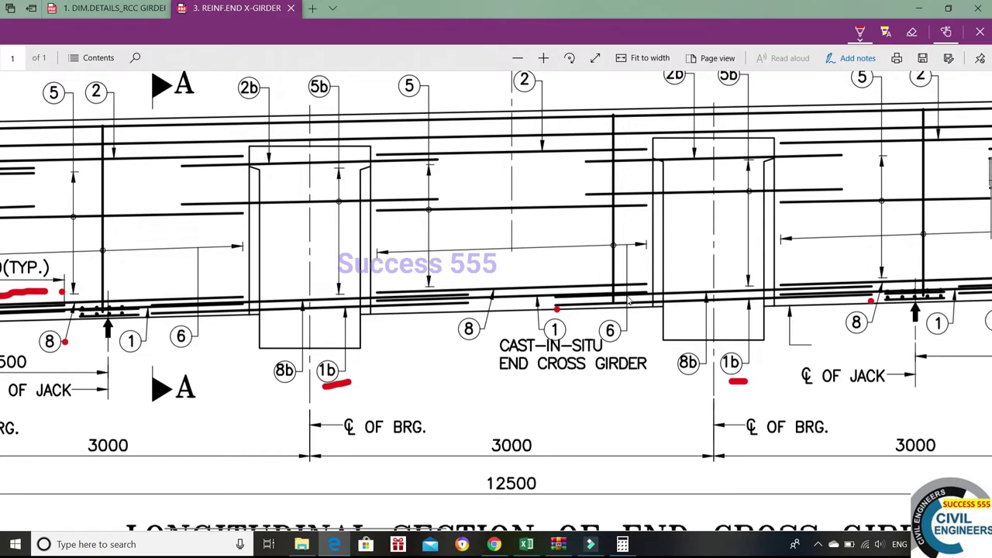
{"action": "scroll", "coordinate": [194, 378], "scroll_direction": "down", "scroll_amount": 1}
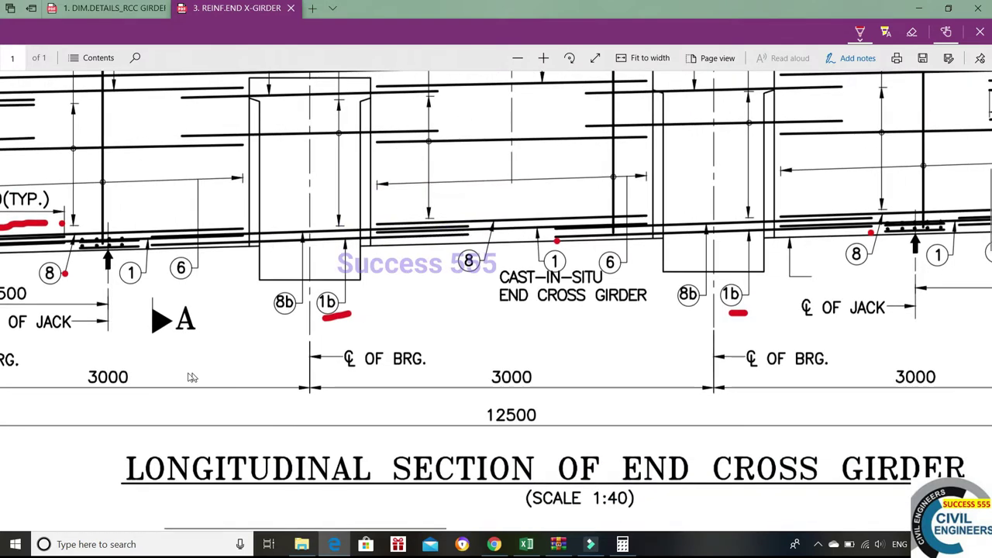
{"action": "scroll", "coordinate": [177, 324], "scroll_direction": "left", "scroll_amount": 3}
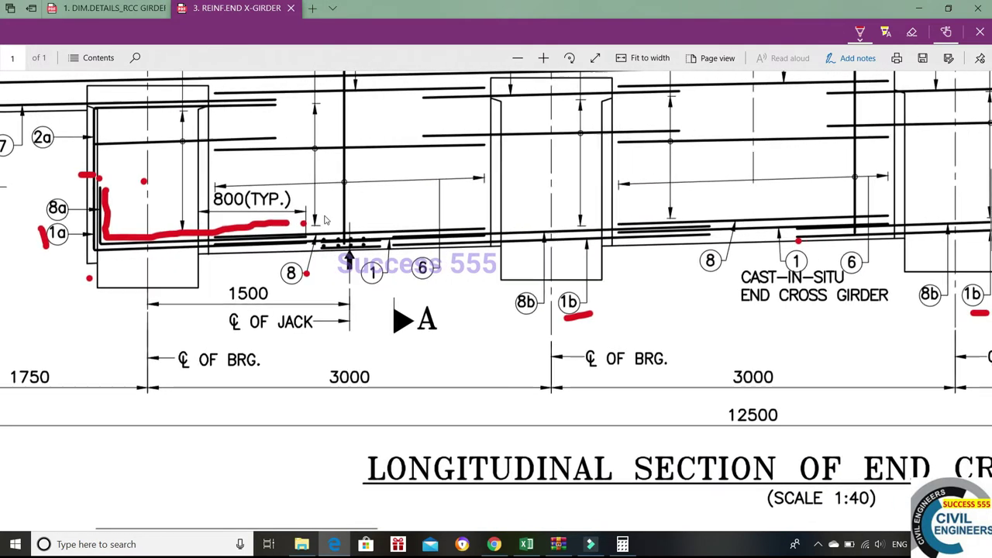
{"action": "scroll", "coordinate": [326, 221], "scroll_direction": "up", "scroll_amount": 1}
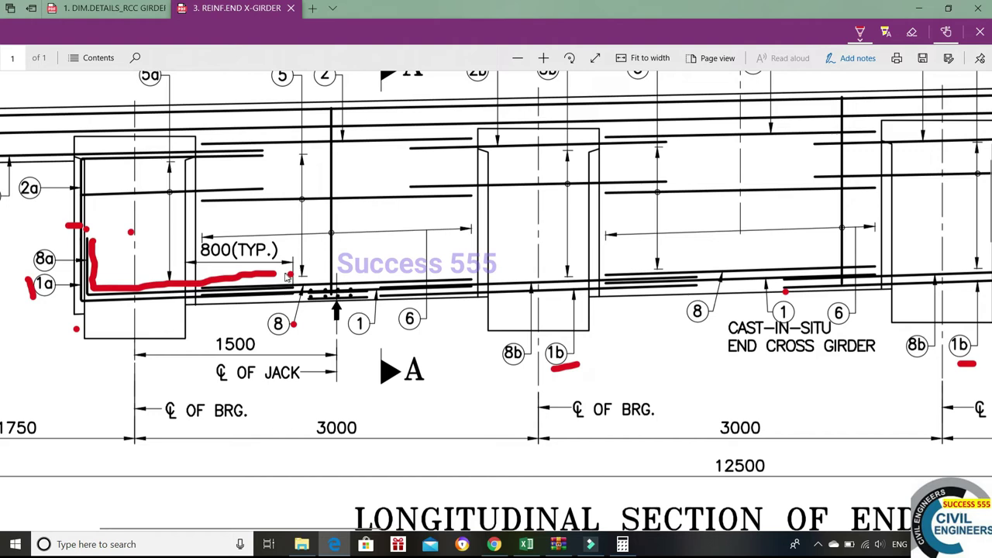
{"action": "scroll", "coordinate": [218, 260], "scroll_direction": "right", "scroll_amount": 1}
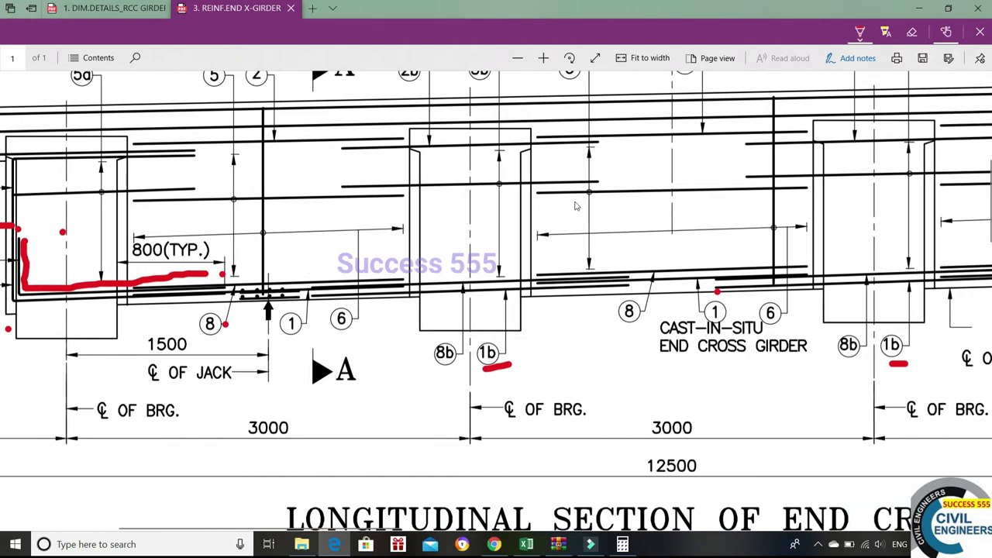
{"action": "scroll", "coordinate": [729, 231], "scroll_direction": "up", "scroll_amount": 3}
{"action": "scroll", "coordinate": [729, 231], "scroll_direction": "down", "scroll_amount": 1}
{"action": "scroll", "coordinate": [728, 231], "scroll_direction": "right", "scroll_amount": 2}
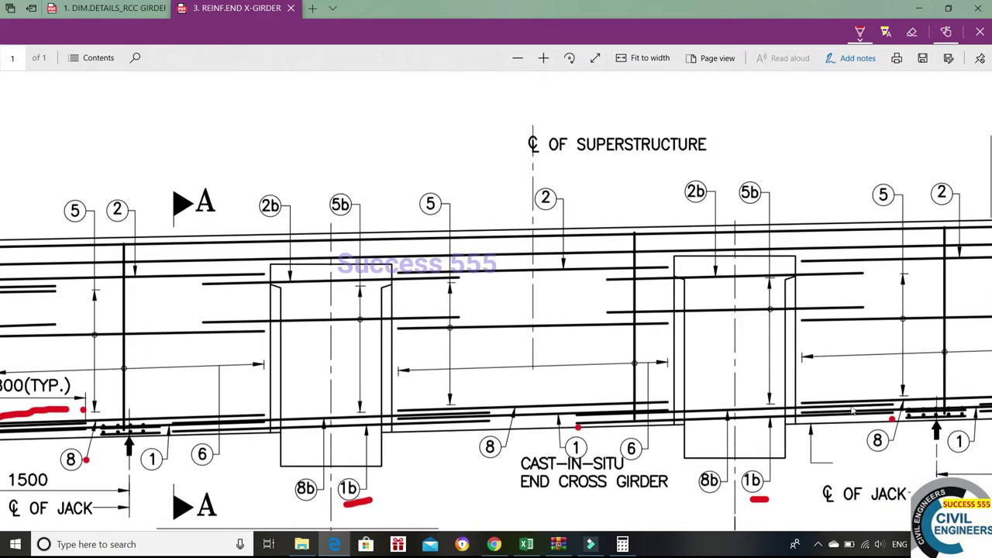
{"action": "scroll", "coordinate": [876, 391], "scroll_direction": "right", "scroll_amount": 2}
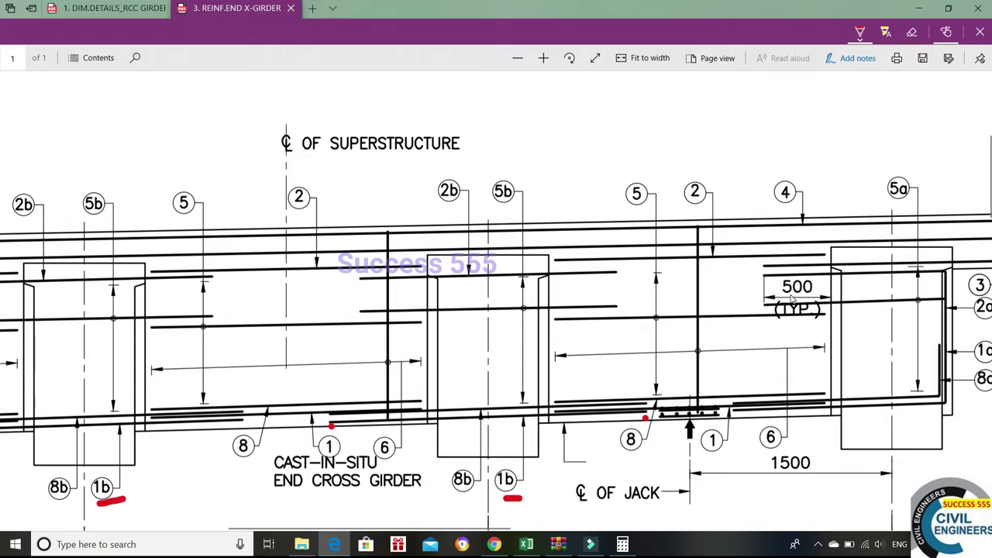
{"action": "scroll", "coordinate": [542, 310], "scroll_direction": "down", "scroll_amount": 2}
{"action": "scroll", "coordinate": [266, 319], "scroll_direction": "left", "scroll_amount": 5}
{"action": "scroll", "coordinate": [266, 319], "scroll_direction": "up", "scroll_amount": 1}
{"action": "scroll", "coordinate": [215, 325], "scroll_direction": "left", "scroll_amount": 2}
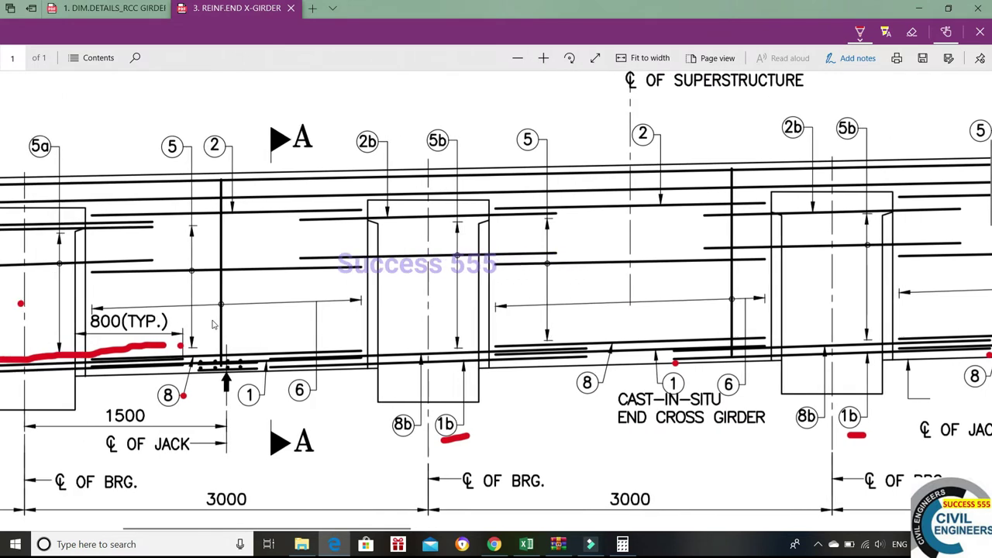
{"action": "scroll", "coordinate": [686, 391], "scroll_direction": "right", "scroll_amount": 2}
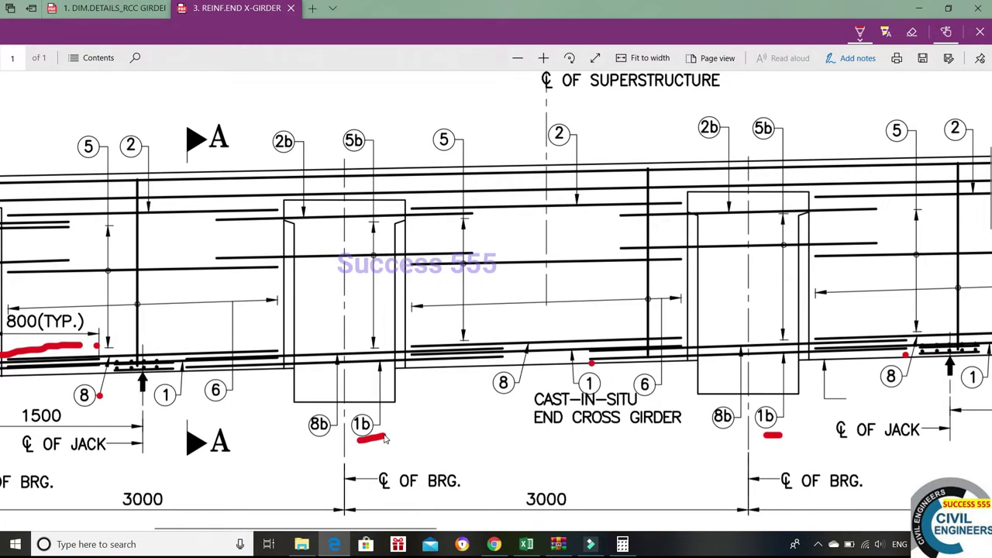
{"action": "scroll", "coordinate": [387, 438], "scroll_direction": "down", "scroll_amount": 1}
Add 0.9 + 0.8 + 0.8 plus two 0.04 allowances in Calculator to get 2.58, then minimize it
{"action": "scroll", "coordinate": [425, 275], "scroll_direction": "down", "scroll_amount": 1}
{"action": "scroll", "coordinate": [426, 275], "scroll_direction": "left", "scroll_amount": 1}
{"action": "key", "text": "alt+Tab"}
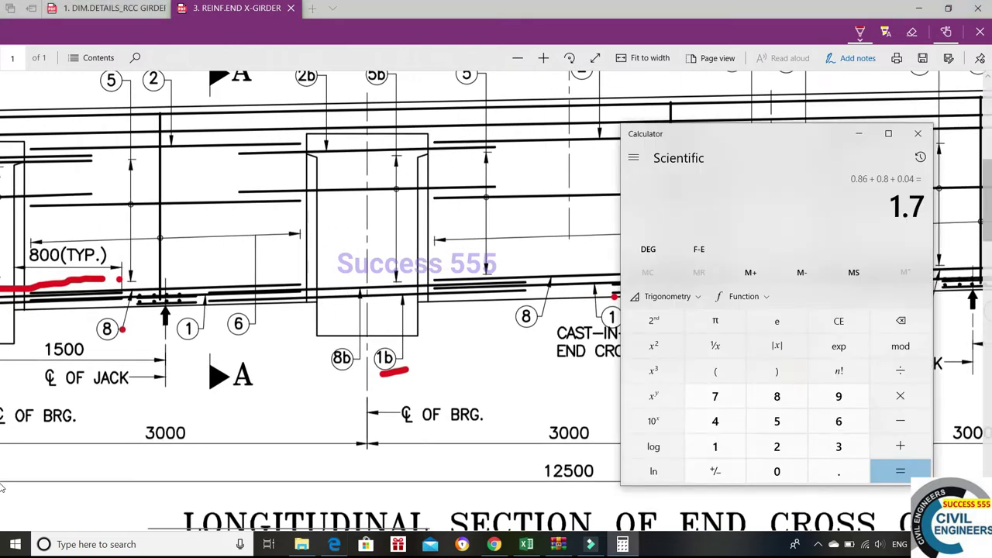
{"action": "type", "text": ".9 +"}
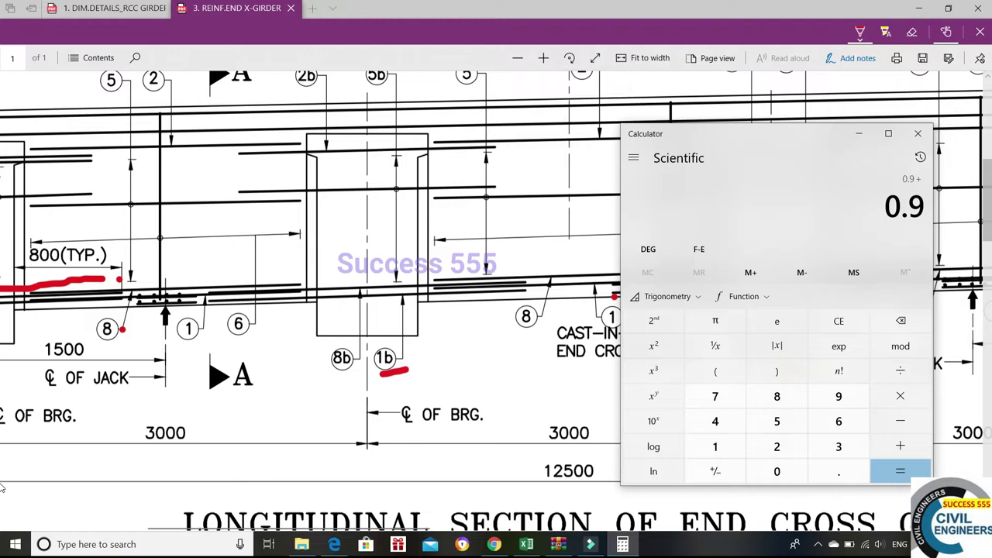
{"action": "type", "text": " 0.8 + 0.8 +"}
{"action": "key", "text": "Return"}
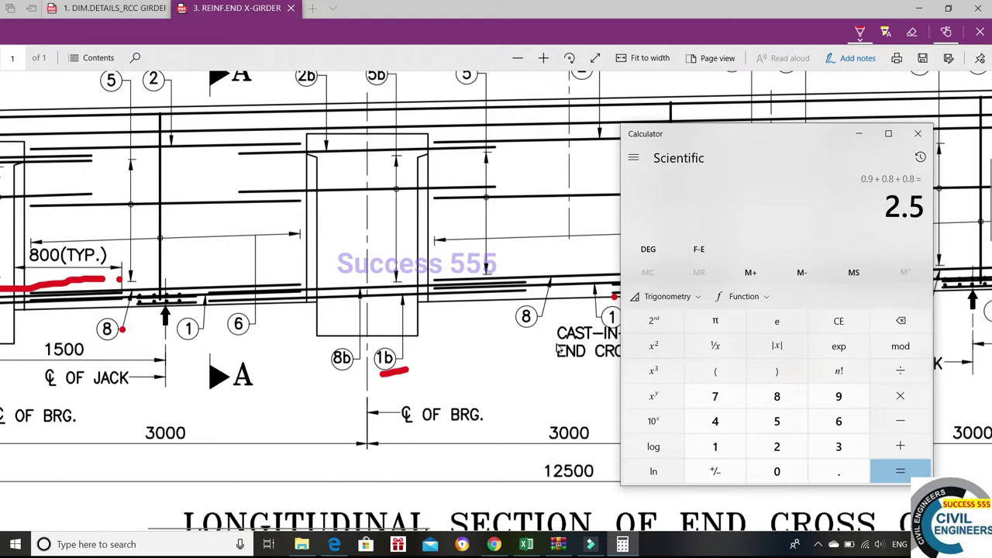
{"action": "type", "text": "+0.04+0.04"}
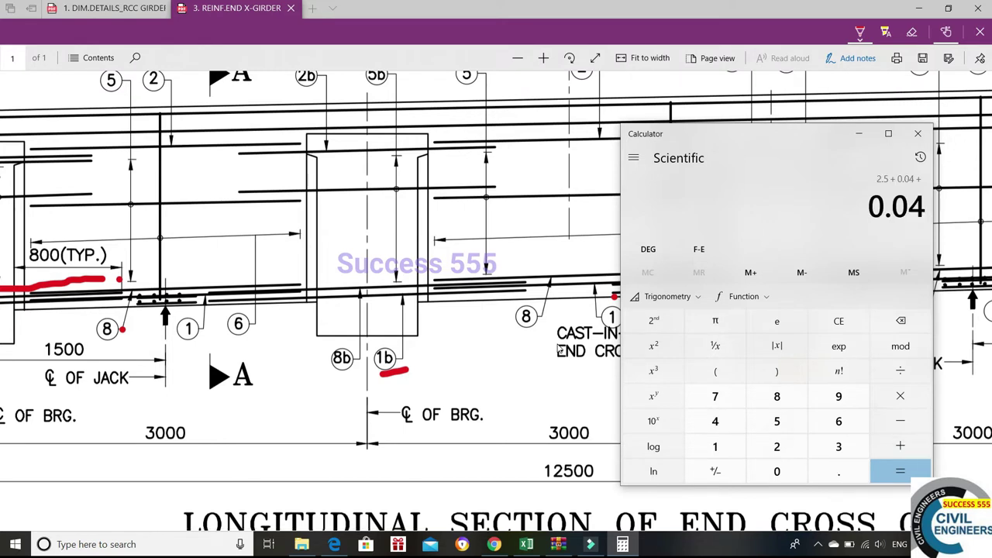
{"action": "key", "text": "Return"}
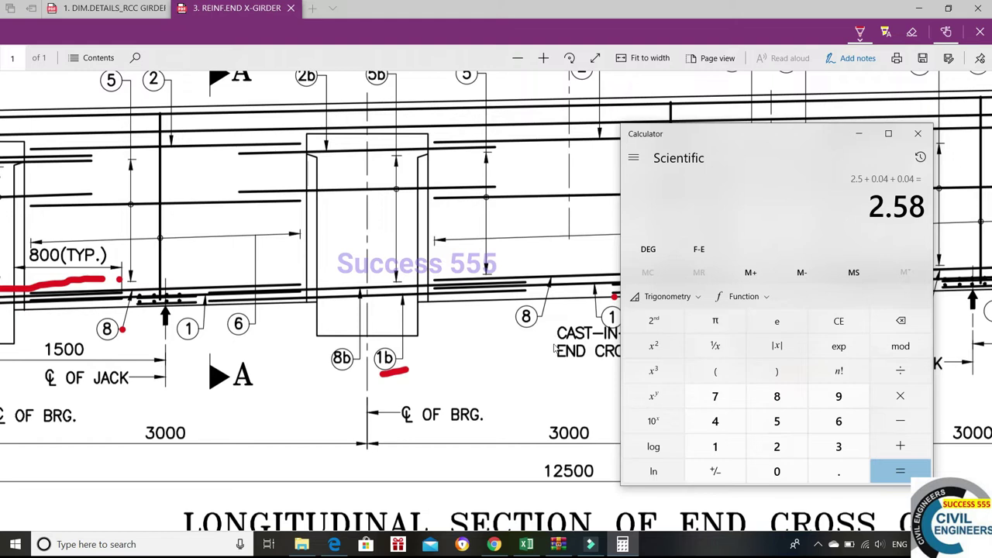
{"action": "left_click", "coordinate": [857, 135]}
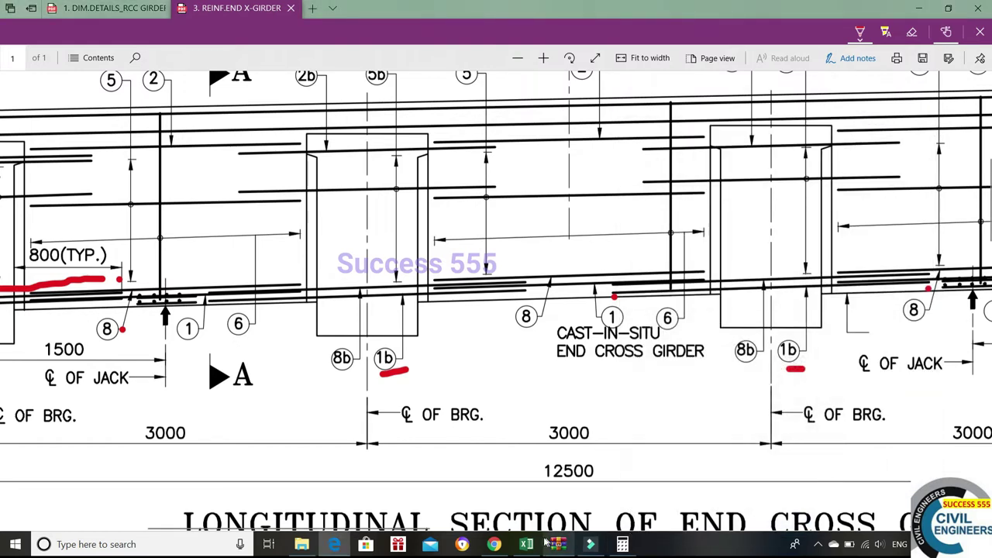
Shade the bar 1b row (length 2.580) light blue, select the bar 2 row, and return to the drawing
{"action": "left_click", "coordinate": [528, 544]}
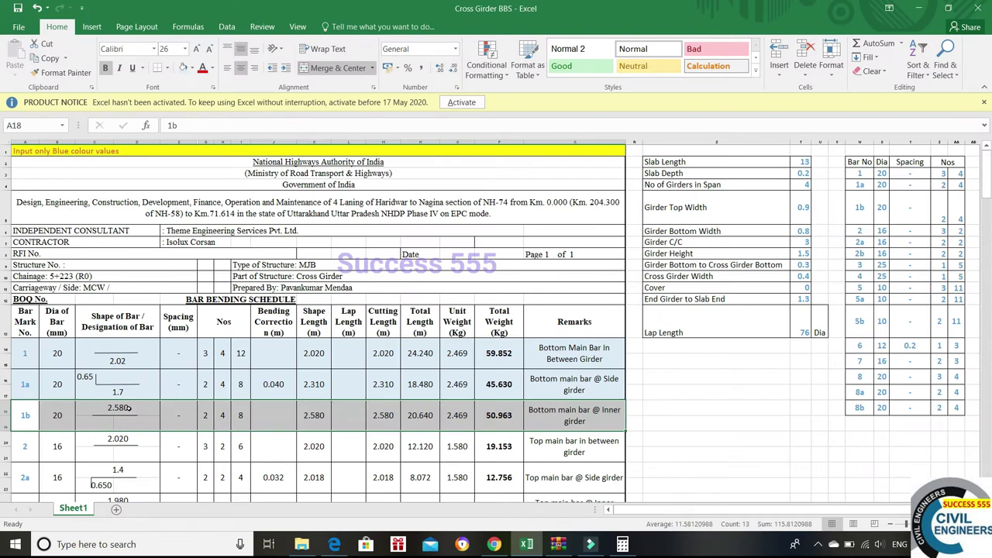
{"action": "left_click", "coordinate": [183, 68]}
{"action": "left_click_drag", "start_coordinate": [17, 445], "coordinate": [624, 450]}
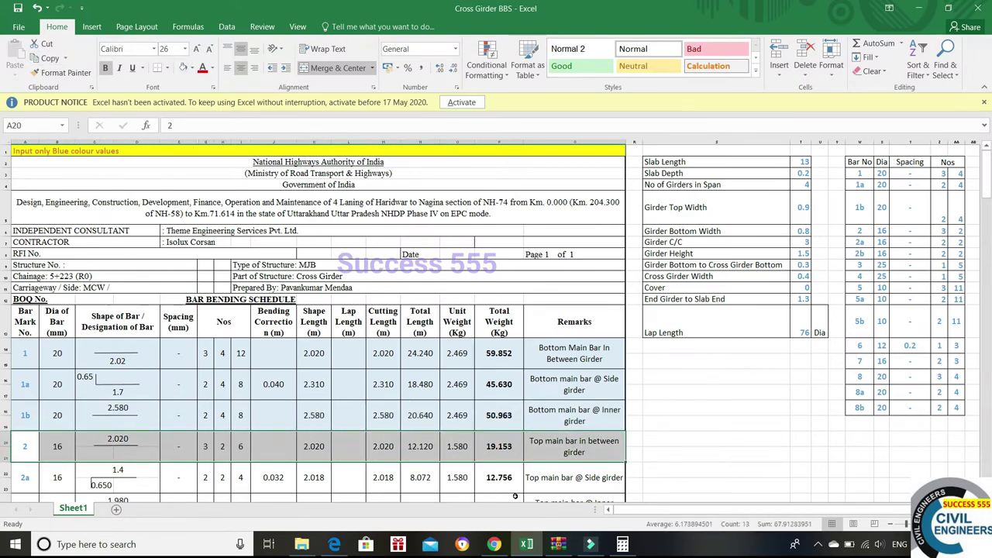
{"action": "key", "text": "alt+Tab"}
{"action": "scroll", "coordinate": [535, 373], "scroll_direction": "down", "scroll_amount": 3, "text": "ctrl"}
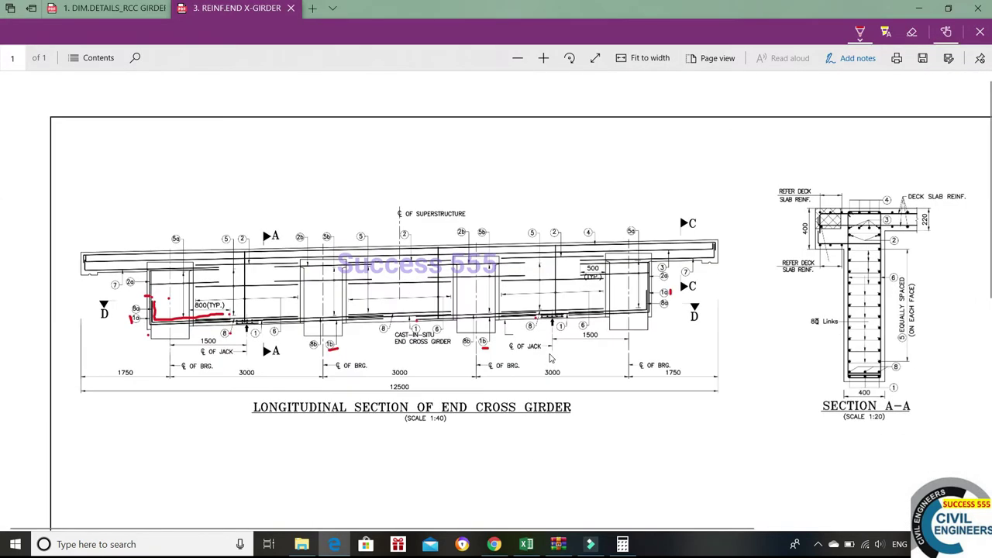
Underline the three bar 2 callouts on the longitudinal section in red
{"action": "scroll", "coordinate": [550, 359], "scroll_direction": "right", "scroll_amount": 5}
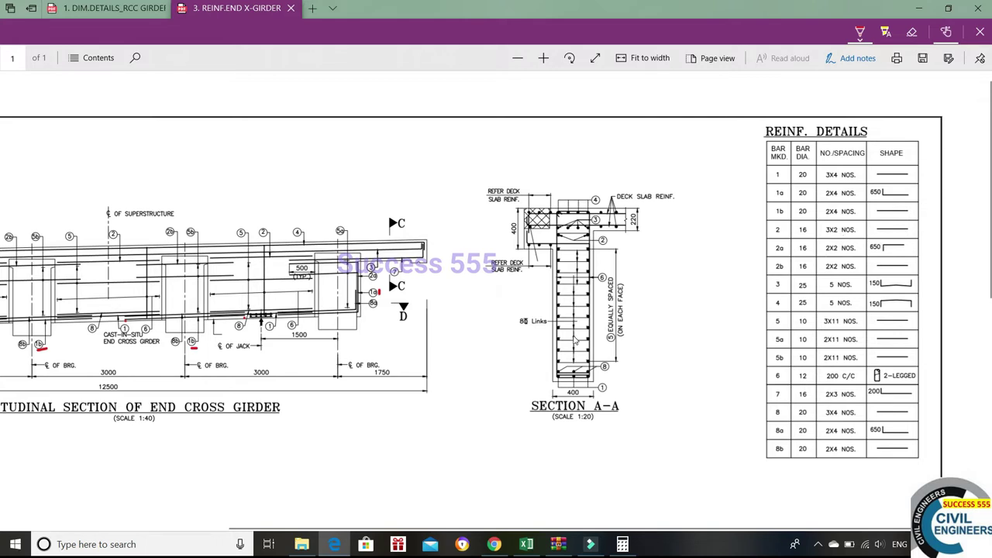
{"action": "scroll", "coordinate": [532, 216], "scroll_direction": "down", "scroll_amount": 3}
{"action": "scroll", "coordinate": [531, 242], "scroll_direction": "up", "scroll_amount": 5}
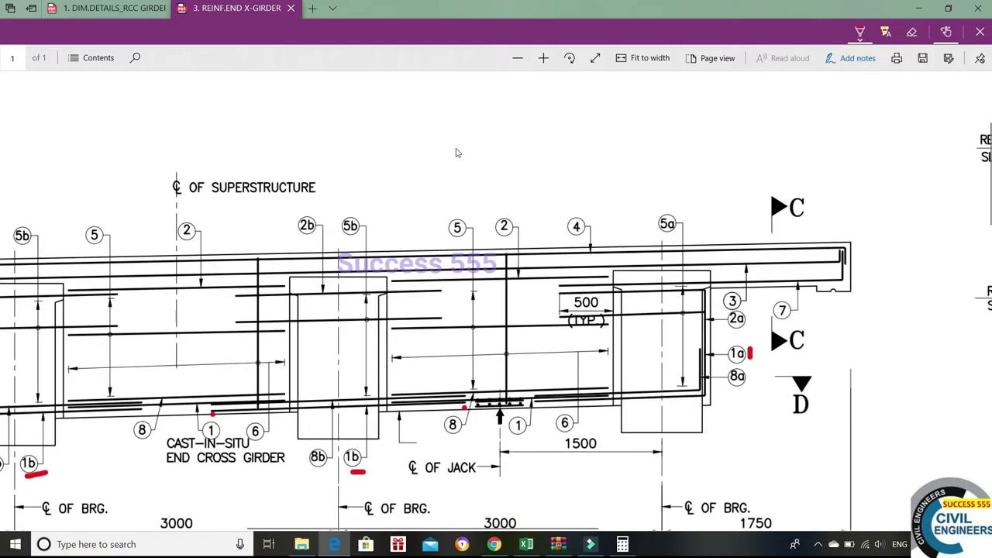
{"action": "left_click_drag", "start_coordinate": [499, 240], "coordinate": [517, 240]}
{"action": "left_click_drag", "start_coordinate": [177, 243], "coordinate": [191, 243]}
{"action": "scroll", "coordinate": [131, 271], "scroll_direction": "left", "scroll_amount": 5}
{"action": "scroll", "coordinate": [151, 262], "scroll_direction": "left", "scroll_amount": 2}
{"action": "left_click_drag", "start_coordinate": [167, 252], "coordinate": [180, 252]}
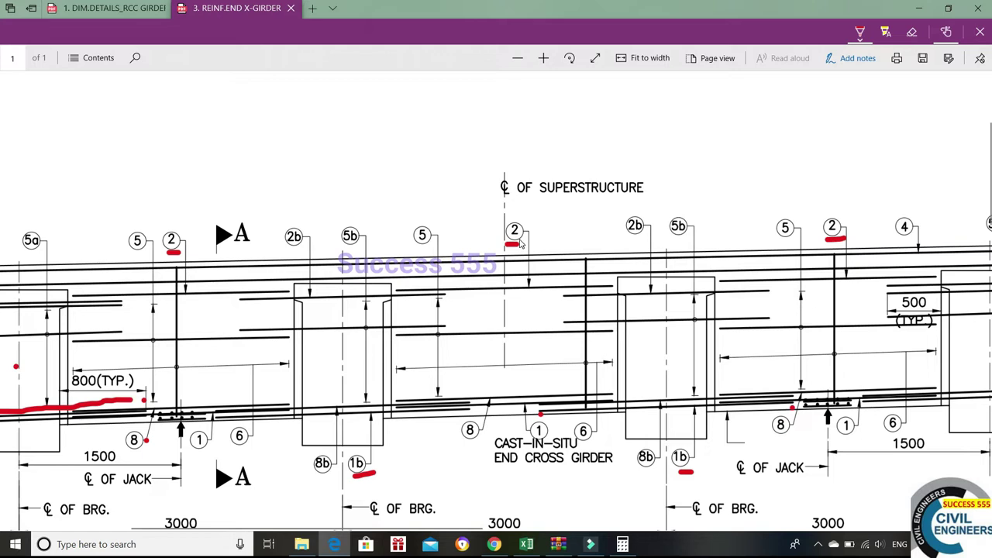
Mark the top and bottom bar 2 ends in the central span with red dots
{"action": "left_click", "coordinate": [396, 293]}
{"action": "left_click", "coordinate": [613, 290]}
{"action": "left_click", "coordinate": [396, 395]}
{"action": "left_click", "coordinate": [612, 381]}
{"action": "scroll", "coordinate": [446, 318], "scroll_direction": "right", "scroll_amount": 4}
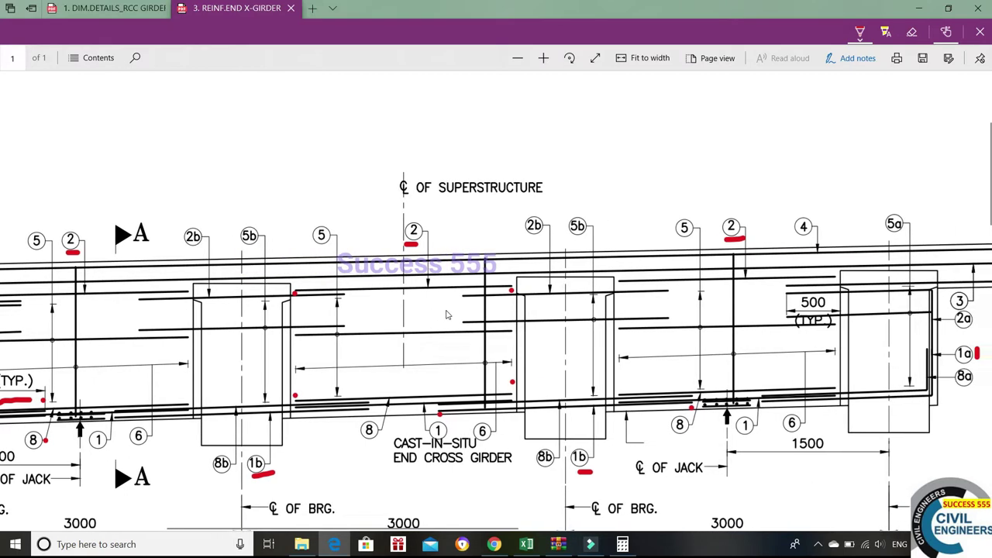
{"action": "scroll", "coordinate": [447, 314], "scroll_direction": "right", "scroll_amount": 4}
{"action": "scroll", "coordinate": [446, 314], "scroll_direction": "right", "scroll_amount": 2}
{"action": "scroll", "coordinate": [447, 314], "scroll_direction": "right", "scroll_amount": 8}
{"action": "scroll", "coordinate": [446, 314], "scroll_direction": "right", "scroll_amount": 2}
{"action": "scroll", "coordinate": [447, 314], "scroll_direction": "right", "scroll_amount": 9}
{"action": "scroll", "coordinate": [446, 313], "scroll_direction": "right", "scroll_amount": 2}
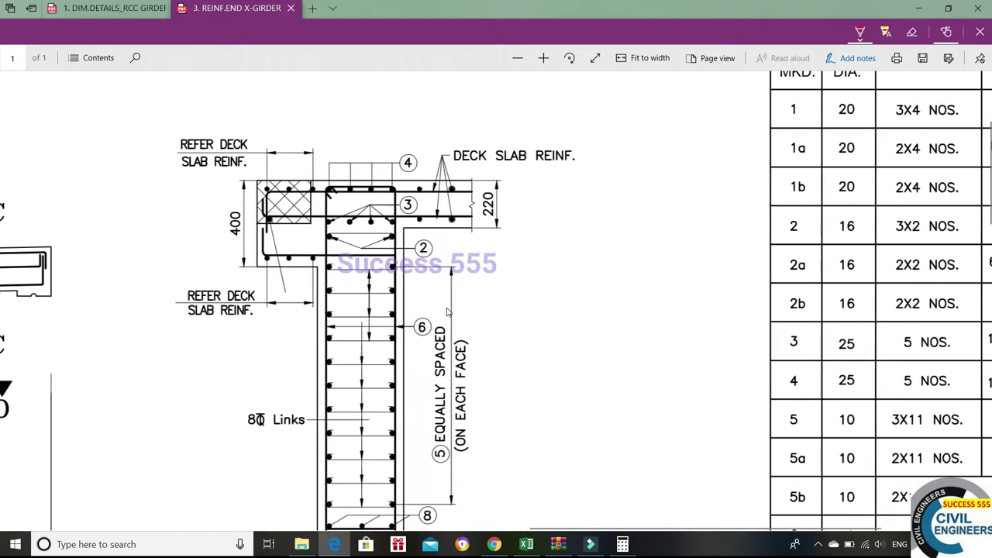
{"action": "scroll", "coordinate": [447, 314], "scroll_direction": "right", "scroll_amount": 4}
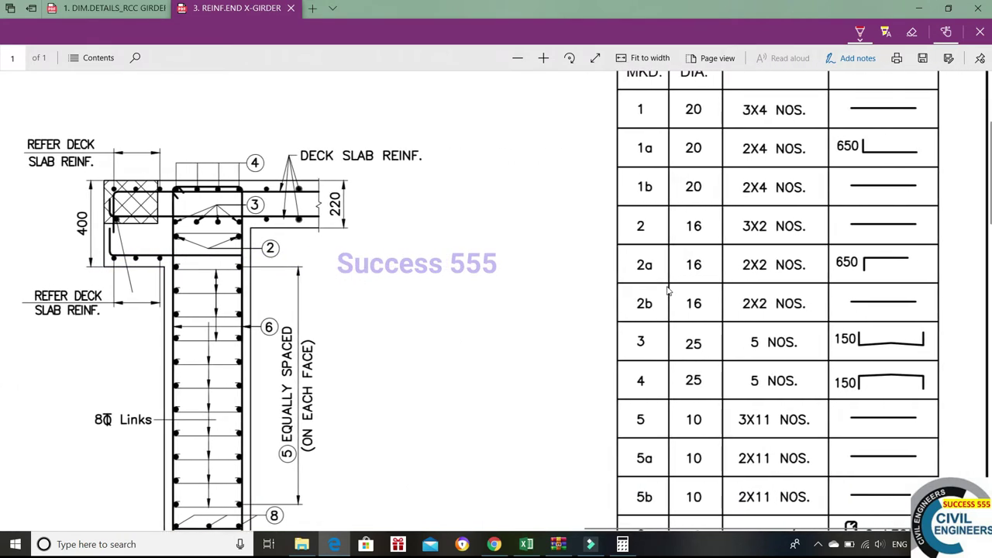
{"action": "scroll", "coordinate": [911, 275], "scroll_direction": "left", "scroll_amount": 1}
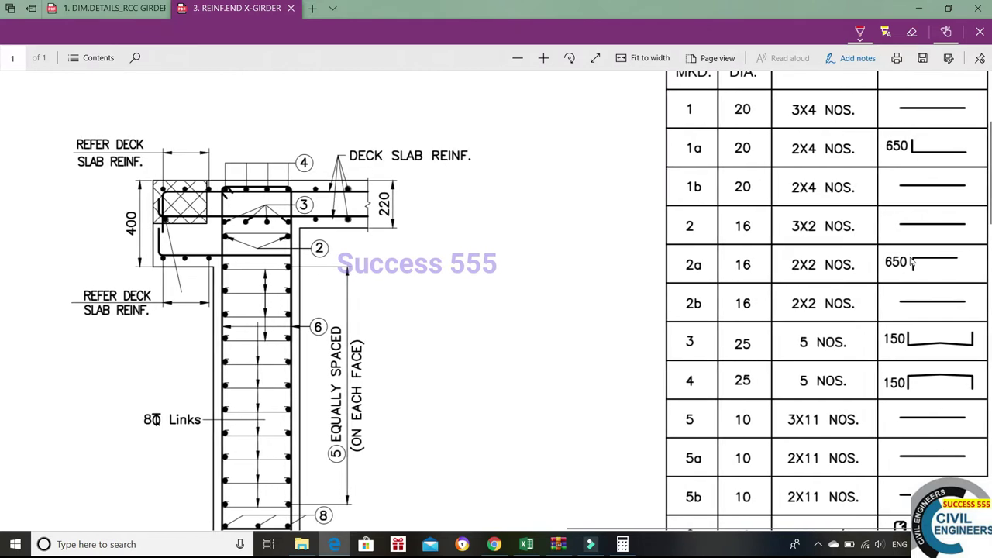
{"action": "scroll", "coordinate": [910, 272], "scroll_direction": "left", "scroll_amount": 4}
{"action": "scroll", "coordinate": [911, 263], "scroll_direction": "left", "scroll_amount": 15}
{"action": "scroll", "coordinate": [912, 260], "scroll_direction": "left", "scroll_amount": 5}
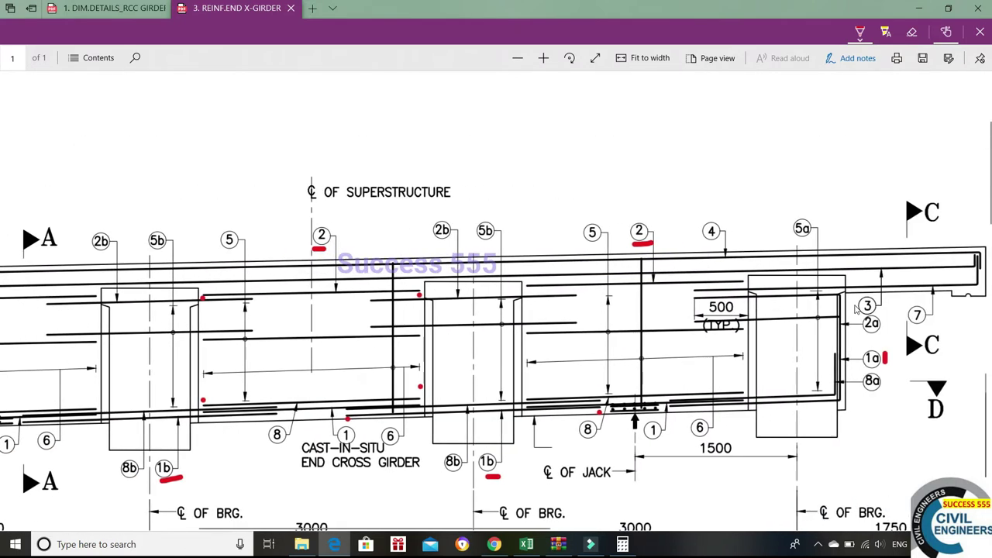
{"action": "scroll", "coordinate": [534, 302], "scroll_direction": "left", "scroll_amount": 1}
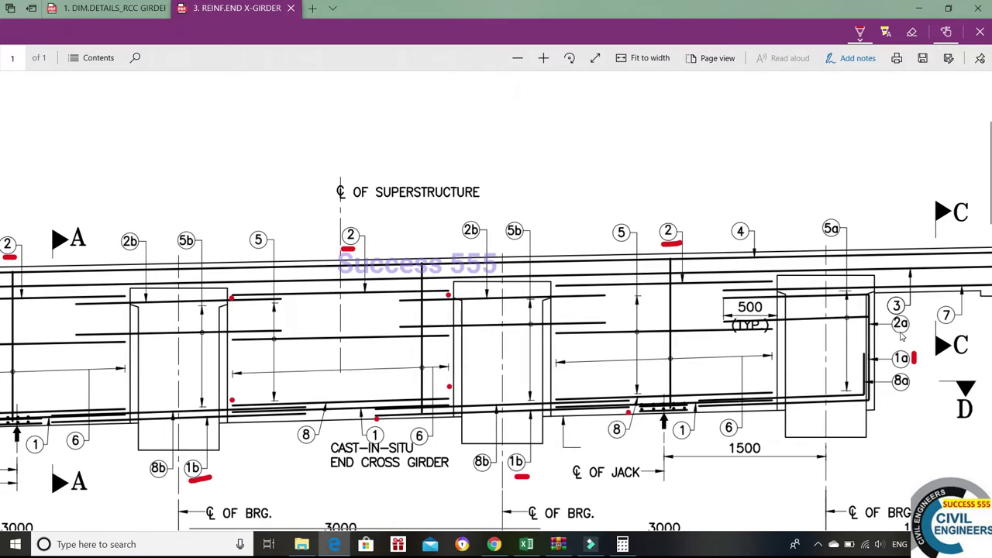
Underline both 2a bar marks in red and bring the girder's right end into view
{"action": "left_click_drag", "start_coordinate": [893, 332], "coordinate": [906, 334]}
{"action": "scroll", "coordinate": [836, 330], "scroll_direction": "left", "scroll_amount": 8}
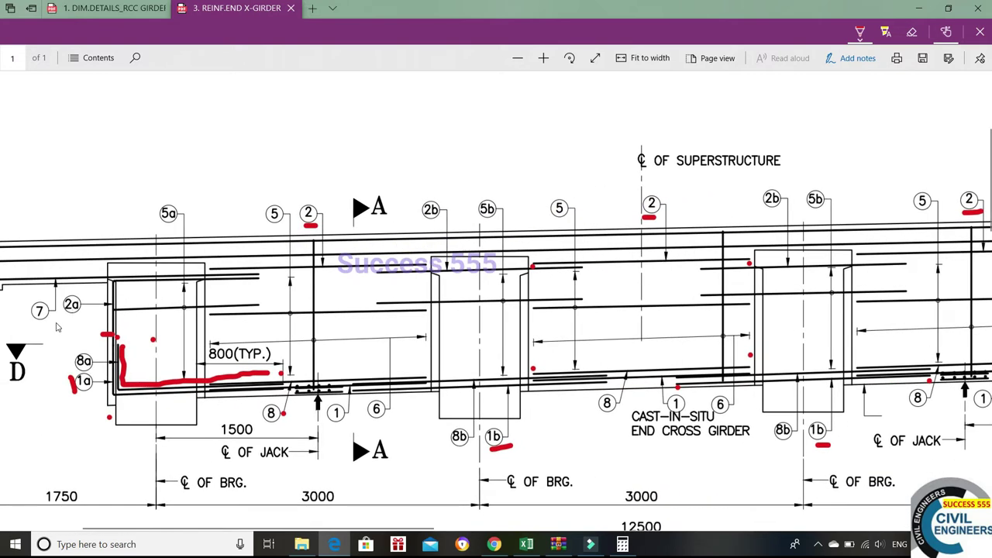
{"action": "left_click_drag", "start_coordinate": [68, 318], "coordinate": [88, 316]}
{"action": "scroll", "coordinate": [289, 367], "scroll_direction": "right", "scroll_amount": 5}
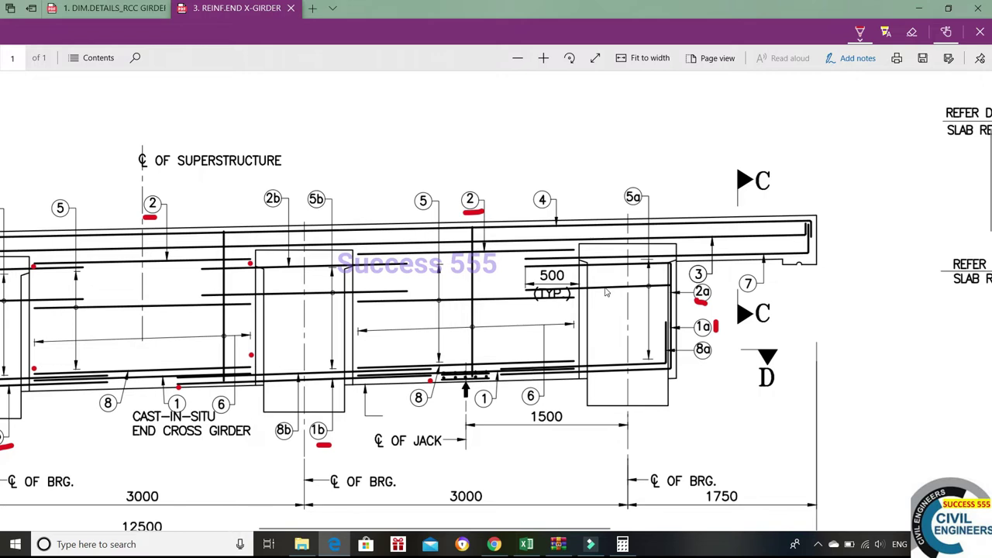
{"action": "scroll", "coordinate": [607, 292], "scroll_direction": "right", "scroll_amount": 3}
Compute 0.9 − 0.04 + 0.5 + 0.04 in Calculator, giving the 1.4 bar length
{"action": "left_click", "coordinate": [623, 544]}
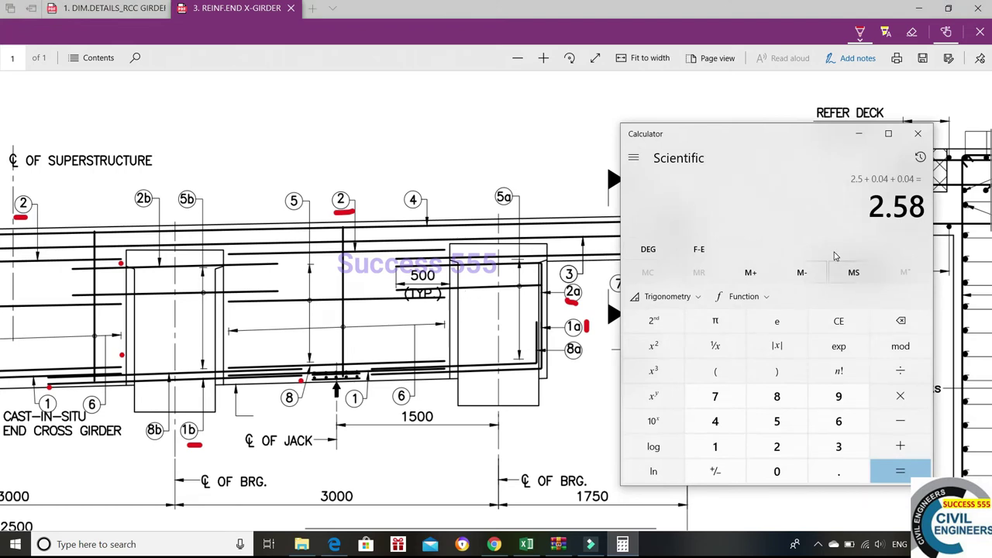
{"action": "type", "text": "0.9-"}
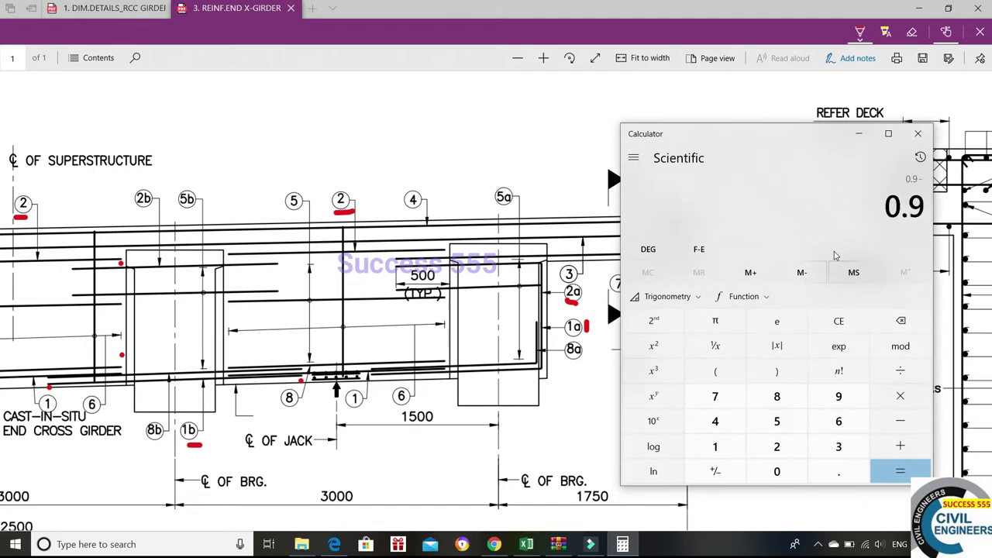
{"action": "type", "text": ".04"}
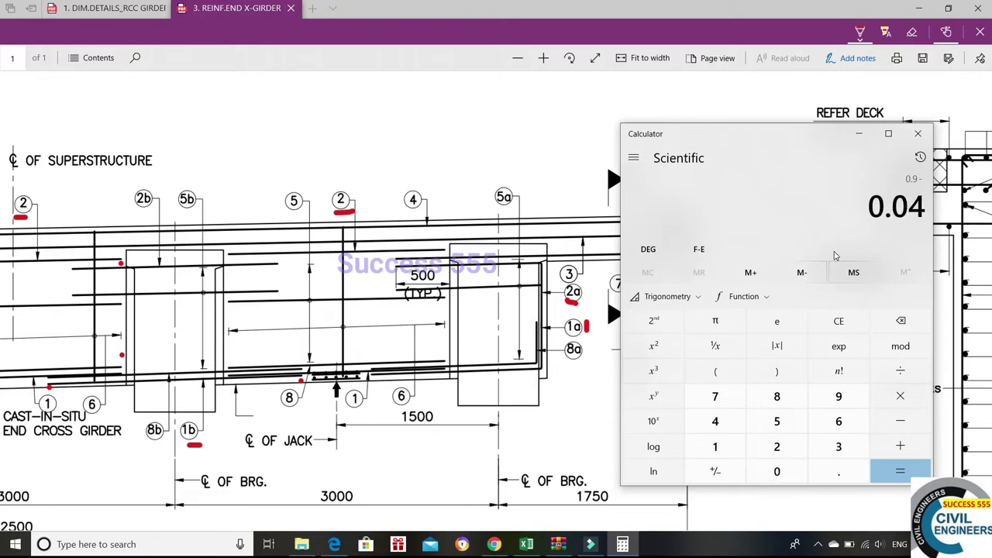
{"action": "key", "text": "Return"}
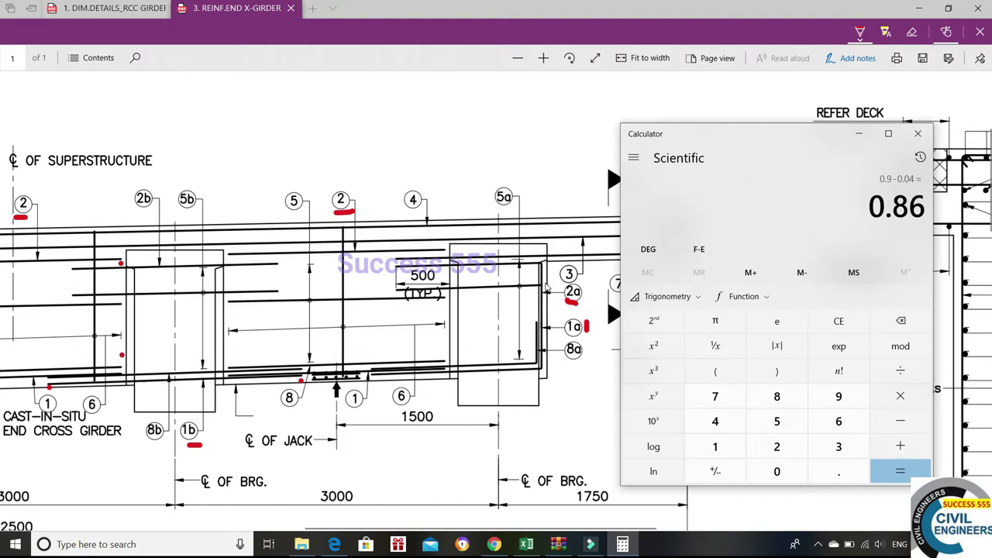
{"action": "key", "text": "plus"}
{"action": "type", "text": "0.5"}
{"action": "key", "text": "Return"}
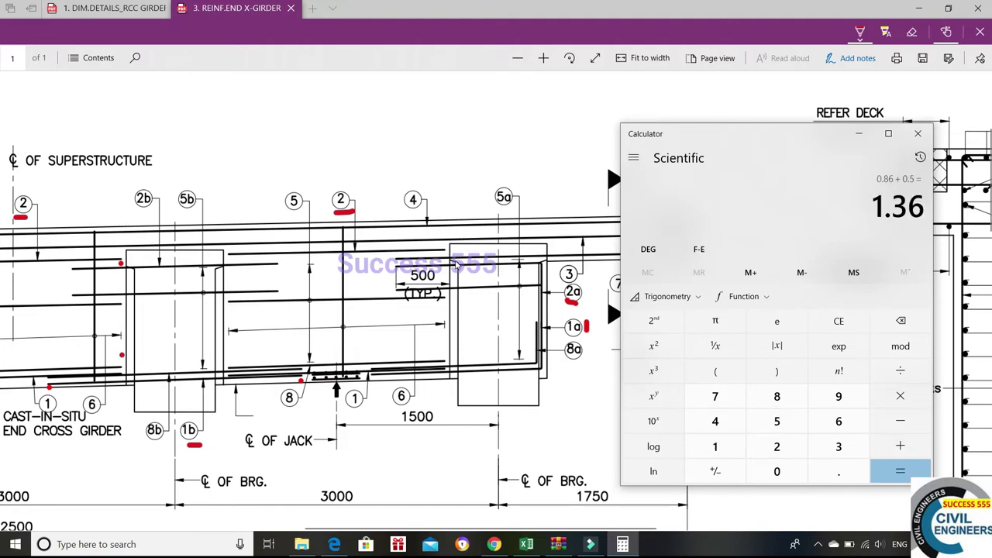
{"action": "key", "text": "plus"}
{"action": "type", "text": "0.04"}
{"action": "key", "text": "Return"}
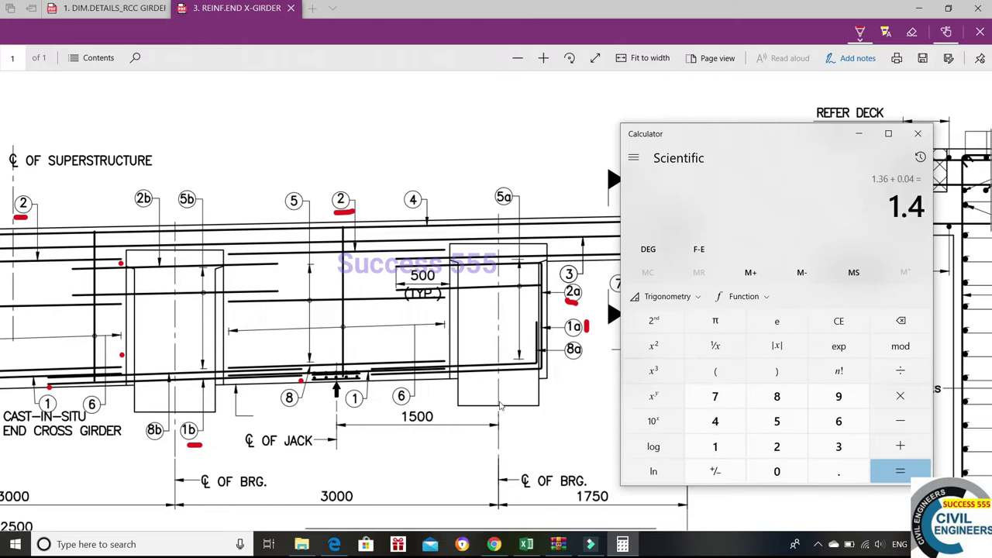
{"action": "left_click", "coordinate": [527, 544]}
Shade the bar 2 and 2a rows as verified, then return to the reinforcement drawing
{"action": "scroll", "coordinate": [130, 464], "scroll_direction": "down", "scroll_amount": 2}
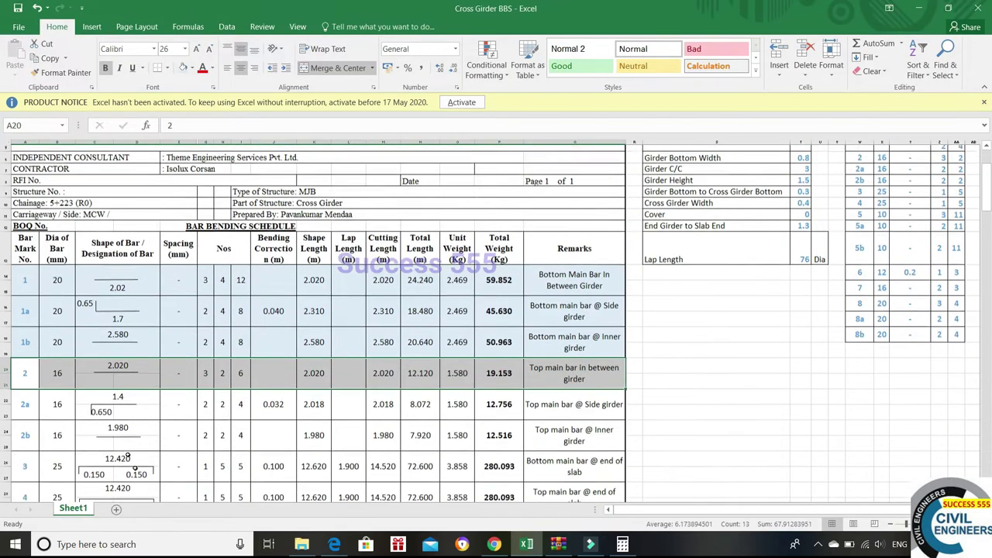
{"action": "left_click", "coordinate": [118, 380]}
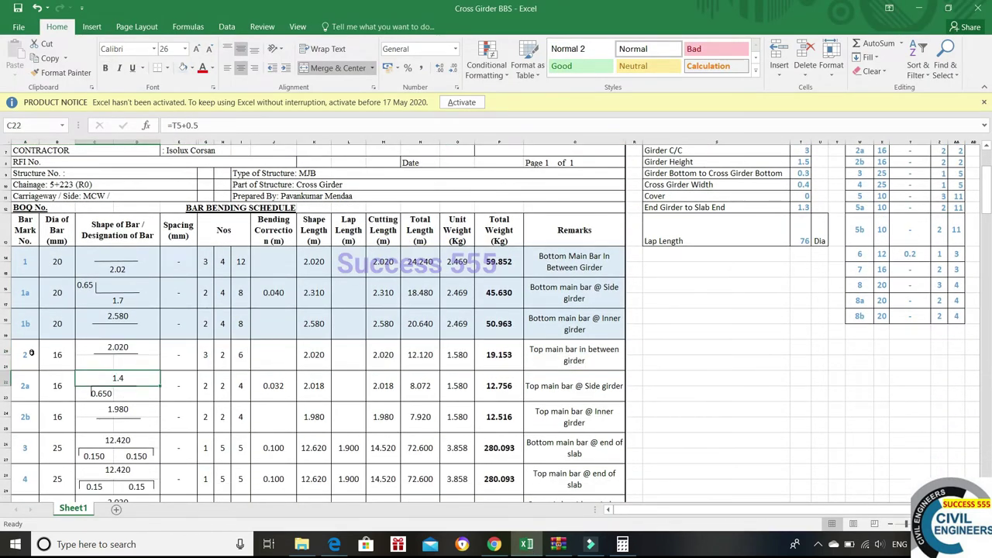
{"action": "left_click_drag", "start_coordinate": [25, 355], "coordinate": [574, 385]}
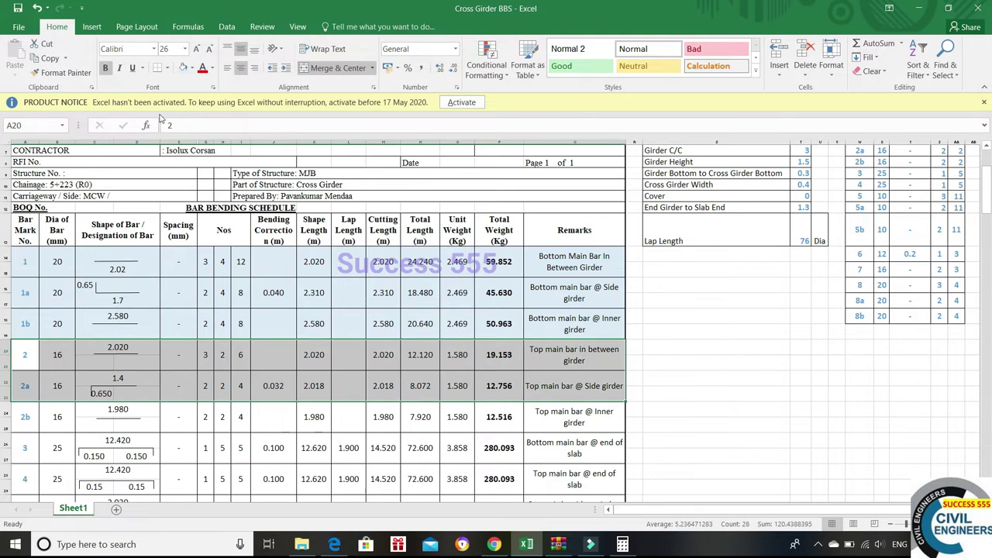
{"action": "left_click", "coordinate": [183, 68]}
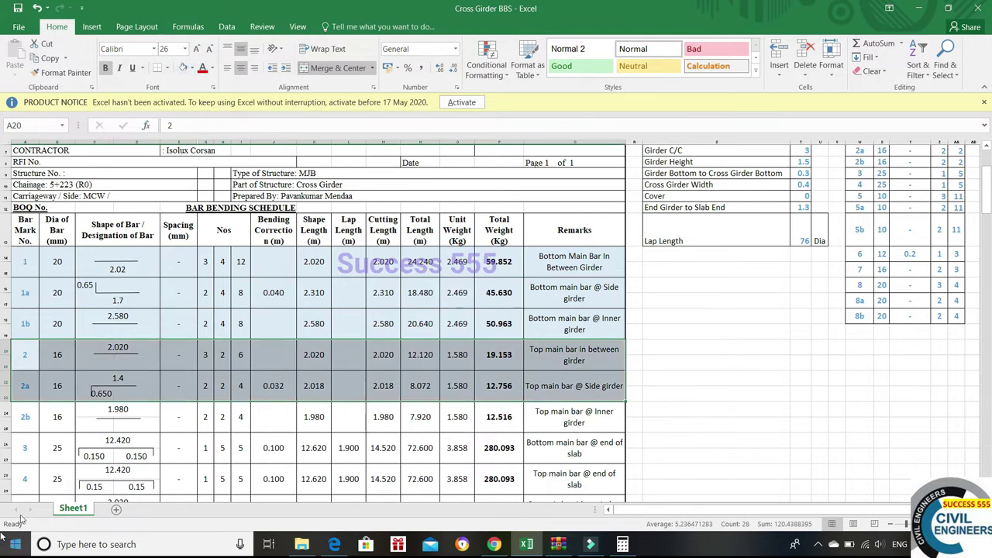
{"action": "left_click", "coordinate": [39, 411]}
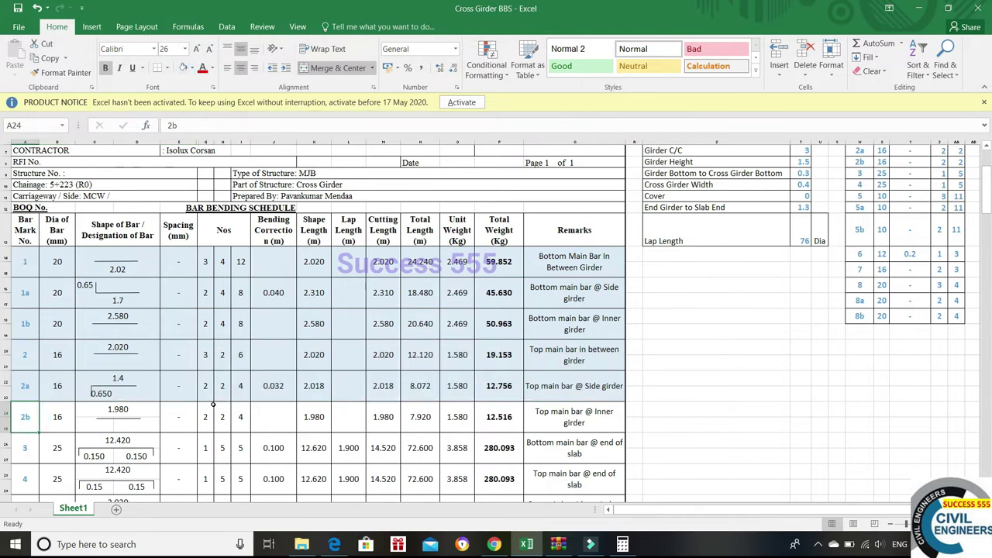
{"action": "key", "text": "alt+Tab"}
{"action": "scroll", "coordinate": [490, 334], "scroll_direction": "left", "scroll_amount": 5}
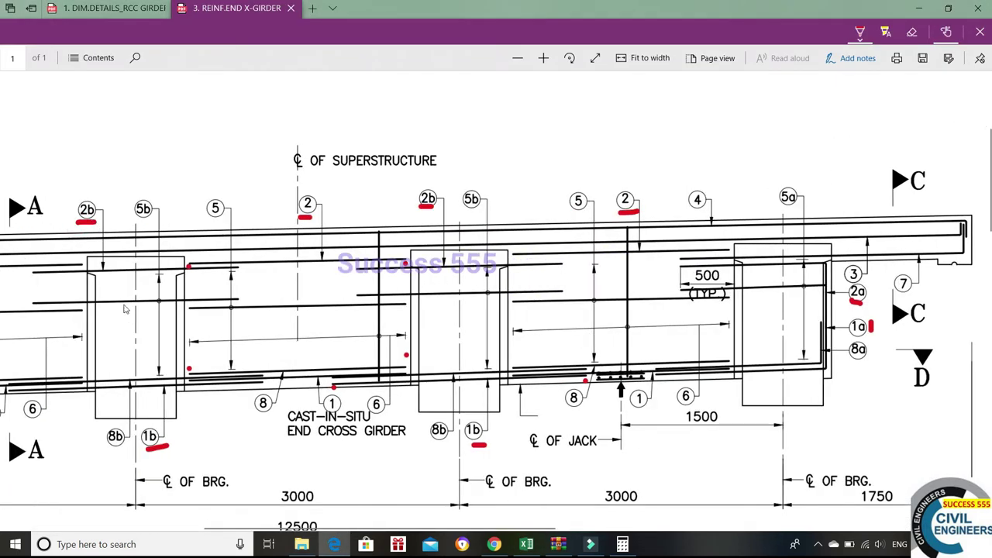
Mark both 2b bar bubbles with red ink dots as checked
{"action": "left_click", "coordinate": [425, 210]}
{"action": "left_click", "coordinate": [93, 227]}
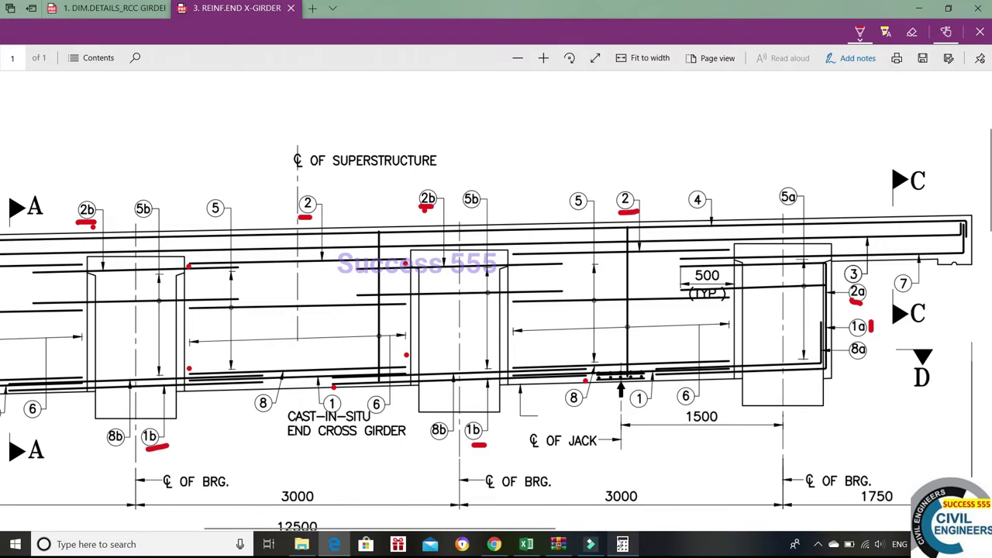
{"action": "left_click", "coordinate": [622, 544]}
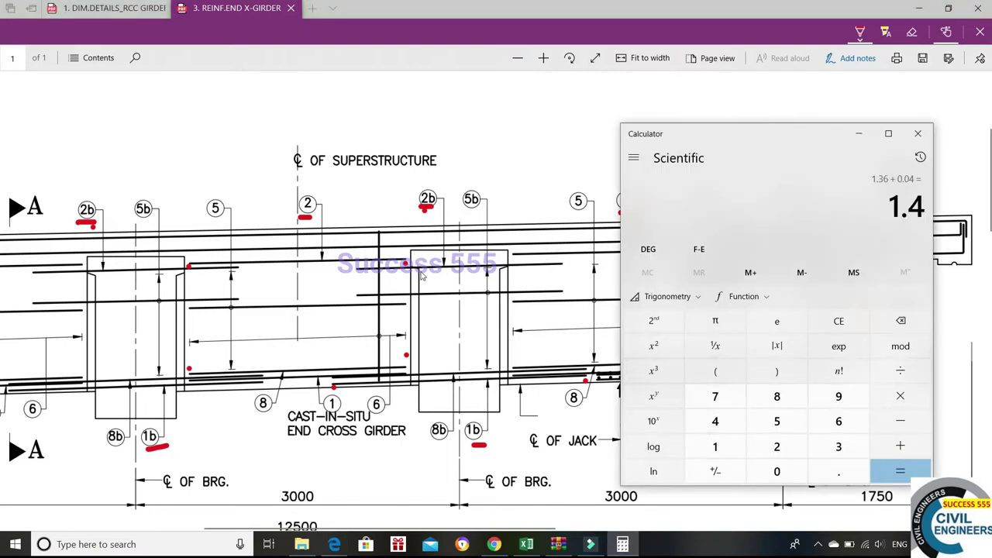
Total 0.9 + 0.5 + 0.5 plus two 0.04 allowances to get 1.98 for bar 2b, then minimize Calculator
{"action": "type", "text": ".9"}
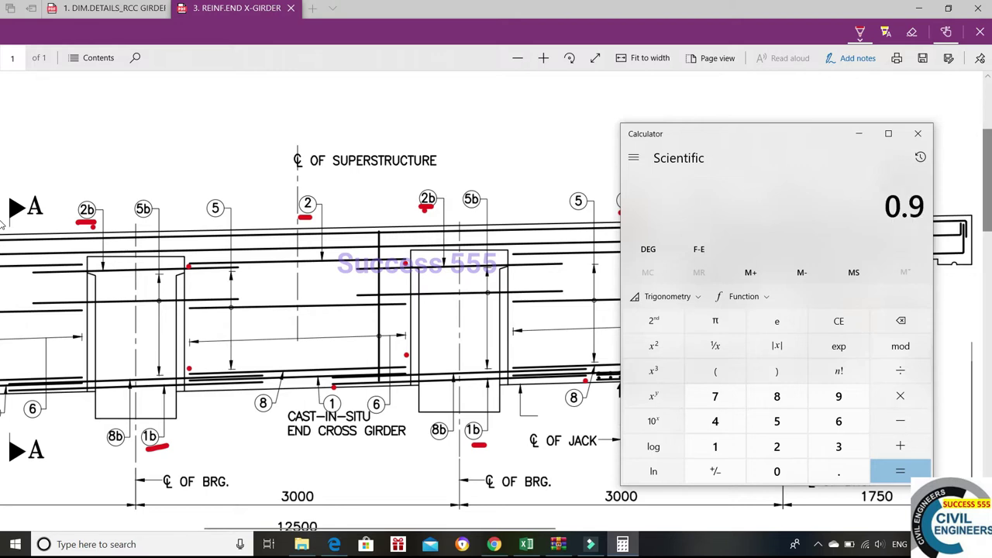
{"action": "type", "text": ".5+.5"}
{"action": "key", "text": "Return"}
{"action": "type", "text": "+.04+.04"}
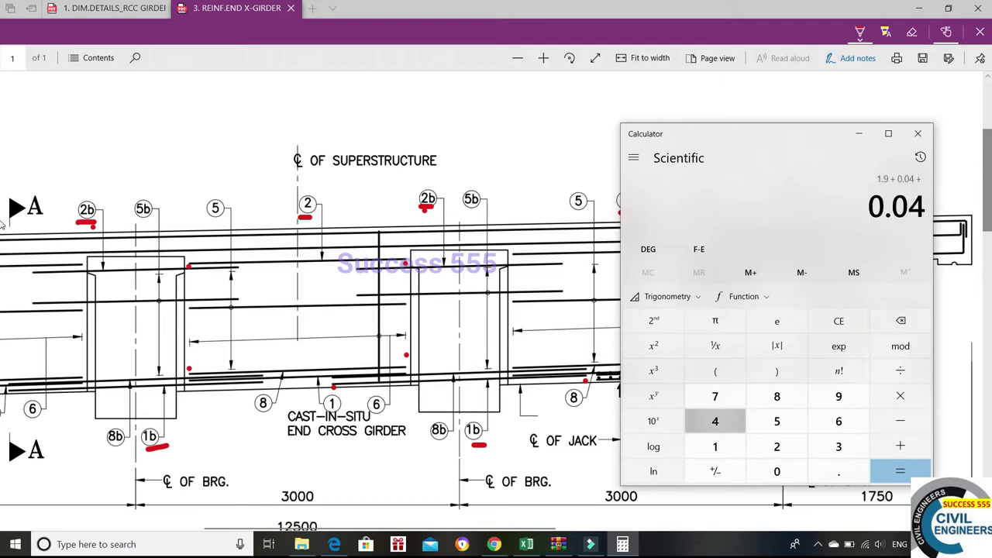
{"action": "key", "text": "Return"}
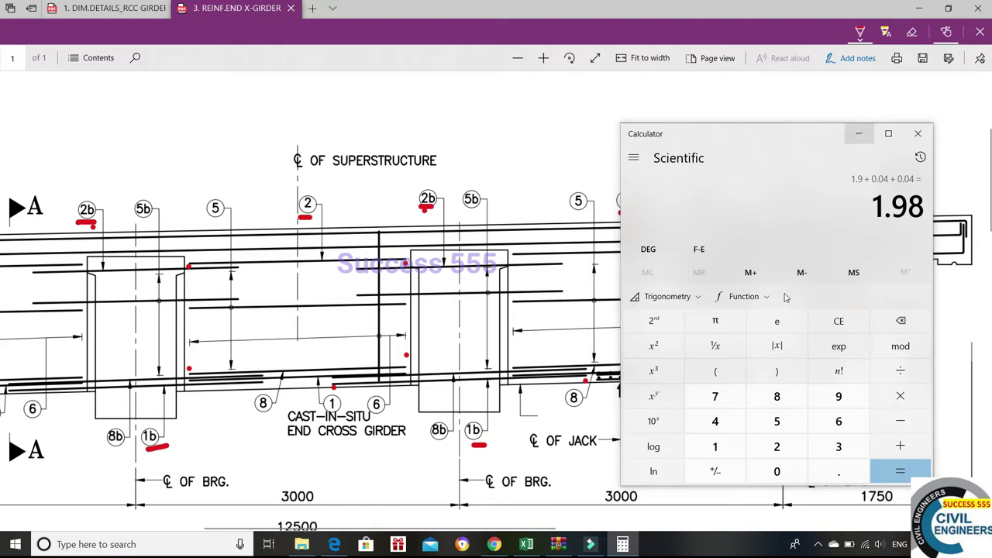
{"action": "left_click", "coordinate": [862, 134]}
Shade the bar 2b row from column A to Remarks as verified, then return to the drawing
{"action": "left_click", "coordinate": [527, 545]}
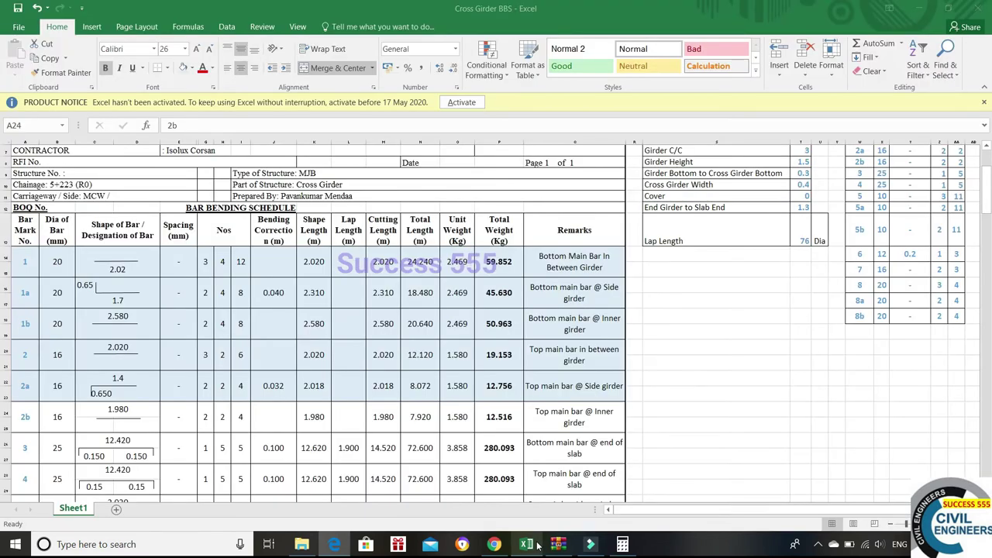
{"action": "left_click", "coordinate": [114, 410]}
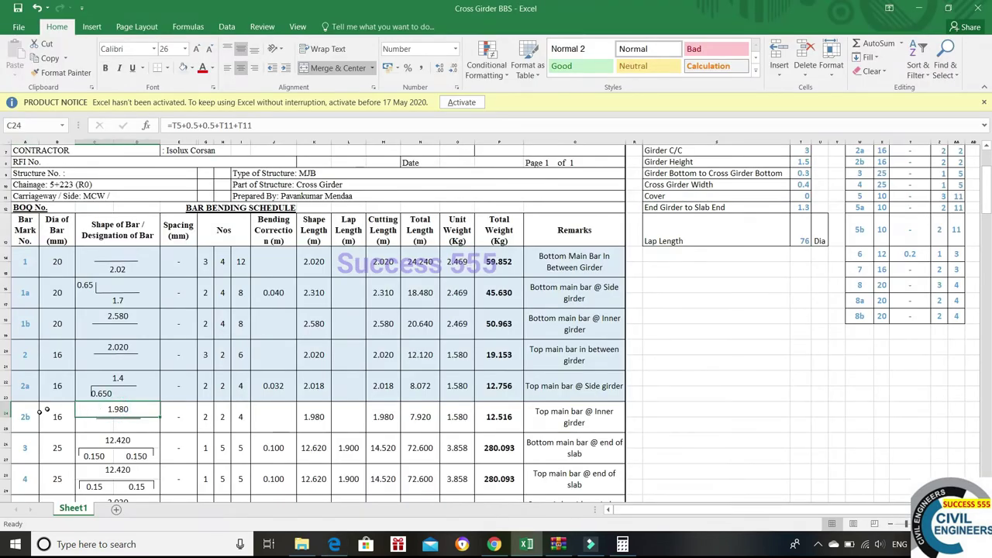
{"action": "left_click_drag", "start_coordinate": [25, 417], "coordinate": [194, 419]}
{"action": "left_click_drag", "start_coordinate": [424, 408], "coordinate": [573, 415]}
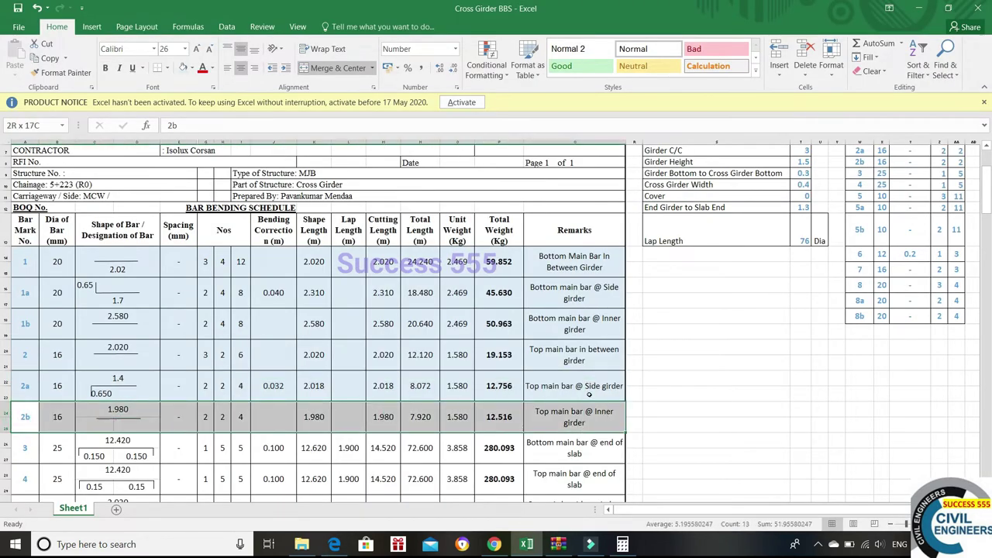
{"action": "left_click", "coordinate": [184, 69]}
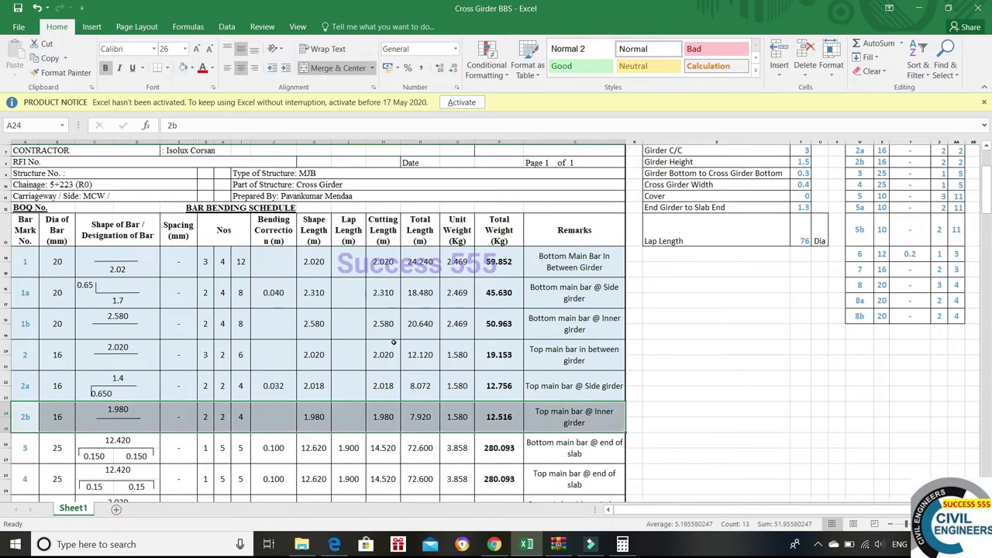
{"action": "scroll", "coordinate": [184, 333], "scroll_direction": "down", "scroll_amount": 3}
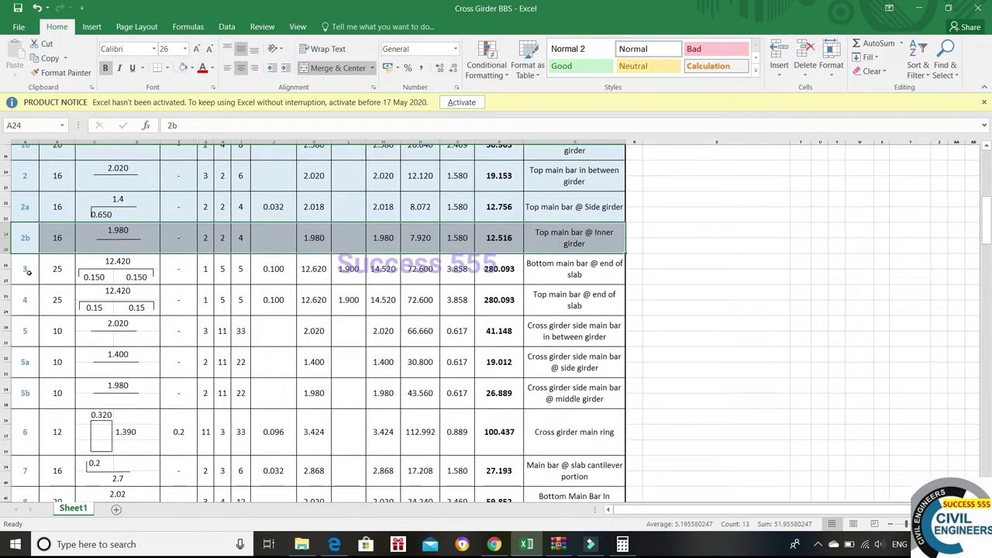
{"action": "left_click", "coordinate": [31, 271]}
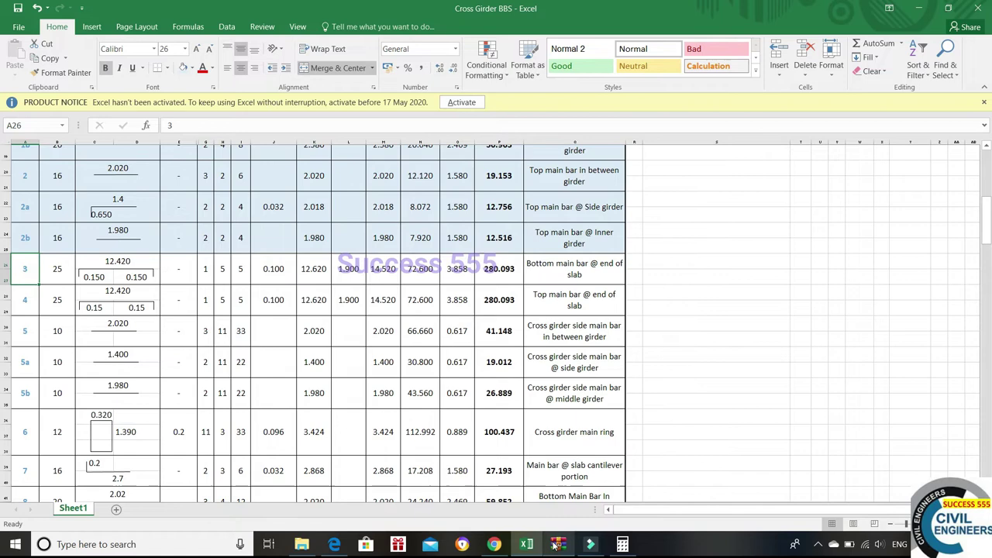
{"action": "left_click", "coordinate": [334, 544]}
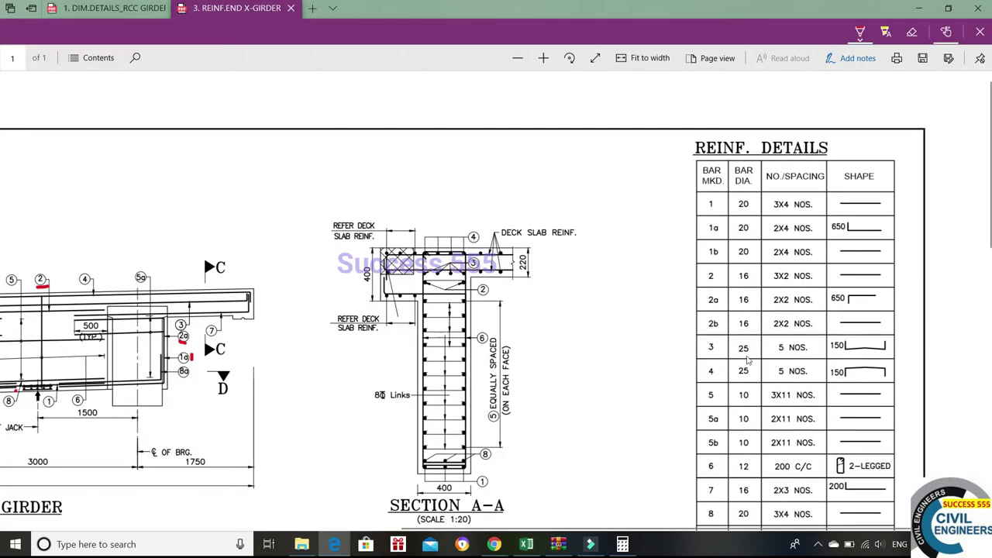
Circle the bar 3 callout bubble in red ink
{"action": "scroll", "coordinate": [748, 360], "scroll_direction": "up", "scroll_amount": 3}
{"action": "scroll", "coordinate": [711, 348], "scroll_direction": "down", "scroll_amount": 1}
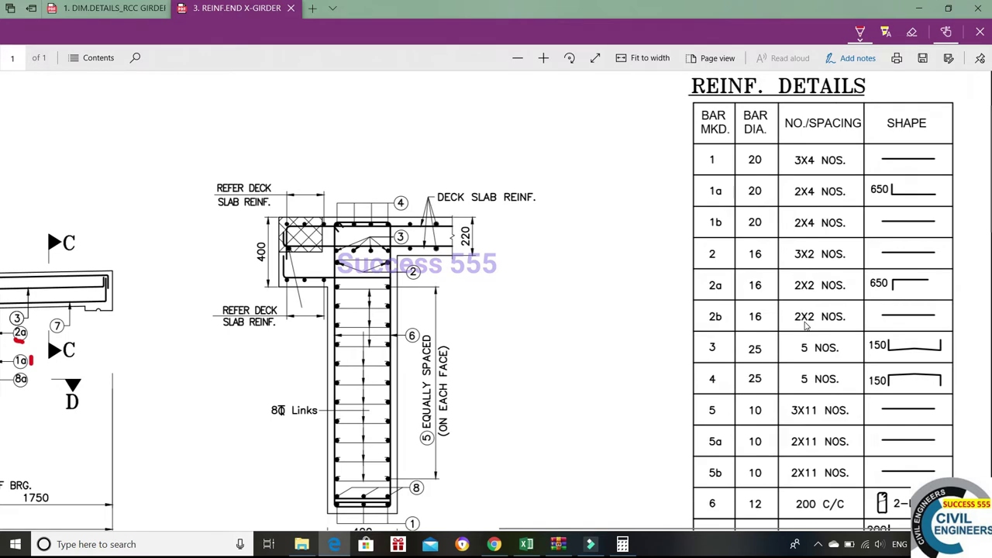
{"action": "scroll", "coordinate": [806, 326], "scroll_direction": "right", "scroll_amount": 2}
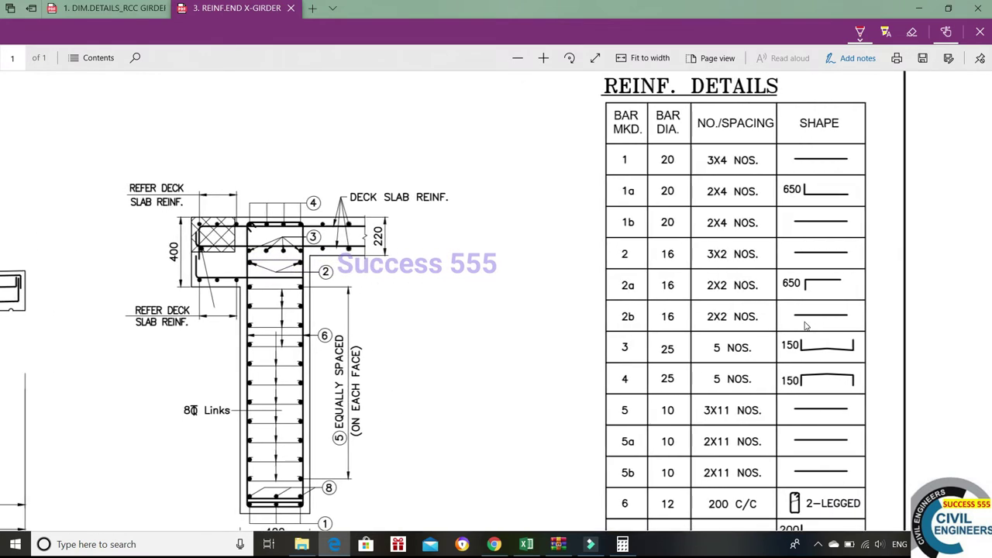
{"action": "scroll", "coordinate": [806, 326], "scroll_direction": "down", "scroll_amount": 2}
{"action": "scroll", "coordinate": [806, 325], "scroll_direction": "up", "scroll_amount": 1}
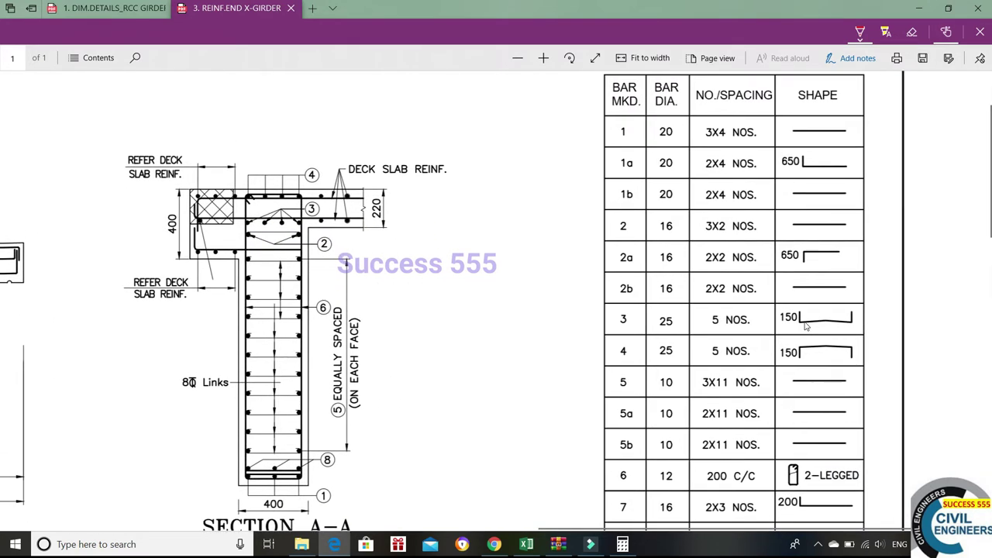
{"action": "scroll", "coordinate": [807, 326], "scroll_direction": "left", "scroll_amount": 1}
{"action": "scroll", "coordinate": [808, 326], "scroll_direction": "left", "scroll_amount": 5}
{"action": "scroll", "coordinate": [810, 326], "scroll_direction": "left", "scroll_amount": 2}
{"action": "scroll", "coordinate": [810, 326], "scroll_direction": "left", "scroll_amount": 3}
{"action": "scroll", "coordinate": [810, 326], "scroll_direction": "left", "scroll_amount": 2}
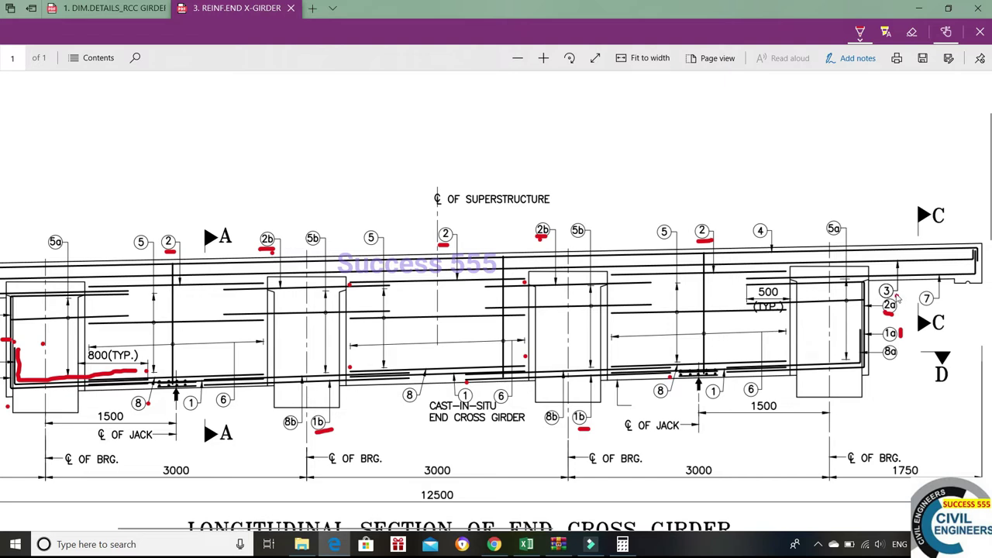
{"action": "left_click_drag", "start_coordinate": [896, 291], "coordinate": [898, 300]}
Trace the bar 3 top bar along the girder's top edge at the right end in red
{"action": "scroll", "coordinate": [370, 329], "scroll_direction": "left", "scroll_amount": 5}
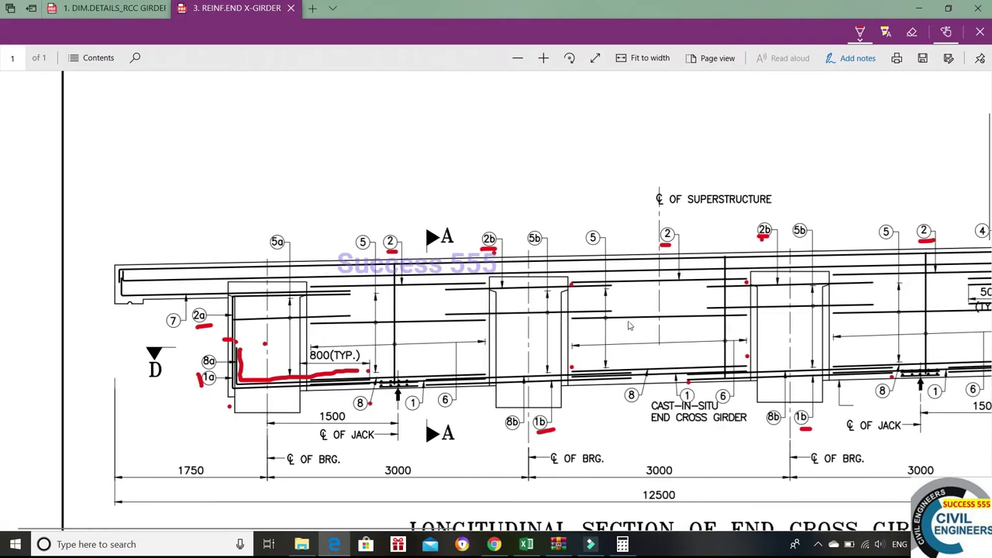
{"action": "scroll", "coordinate": [901, 321], "scroll_direction": "right", "scroll_amount": 6}
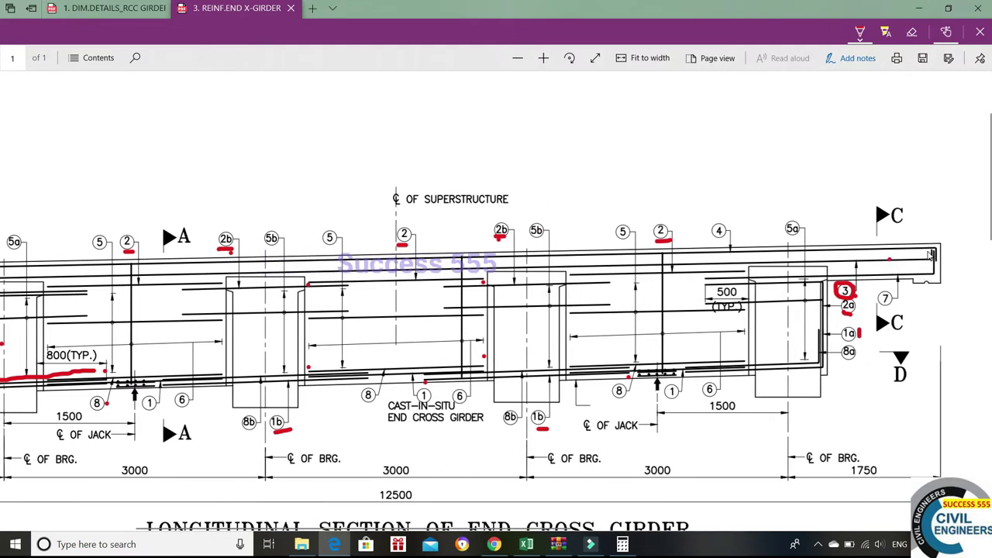
{"action": "left_click_drag", "start_coordinate": [928, 262], "coordinate": [757, 263]}
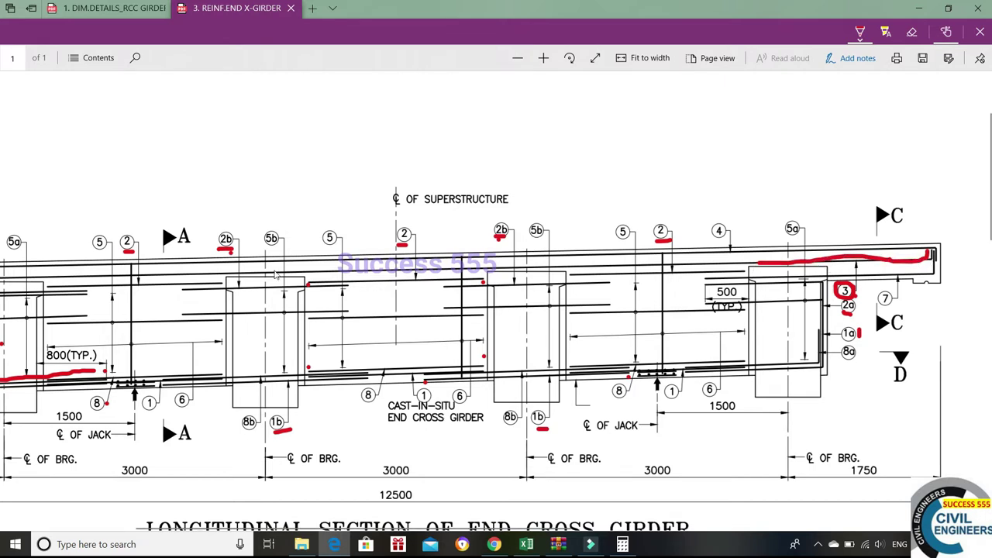
{"action": "scroll", "coordinate": [148, 290], "scroll_direction": "left", "scroll_amount": 1}
{"action": "scroll", "coordinate": [147, 290], "scroll_direction": "up", "scroll_amount": 1}
{"action": "scroll", "coordinate": [149, 302], "scroll_direction": "left", "scroll_amount": 3}
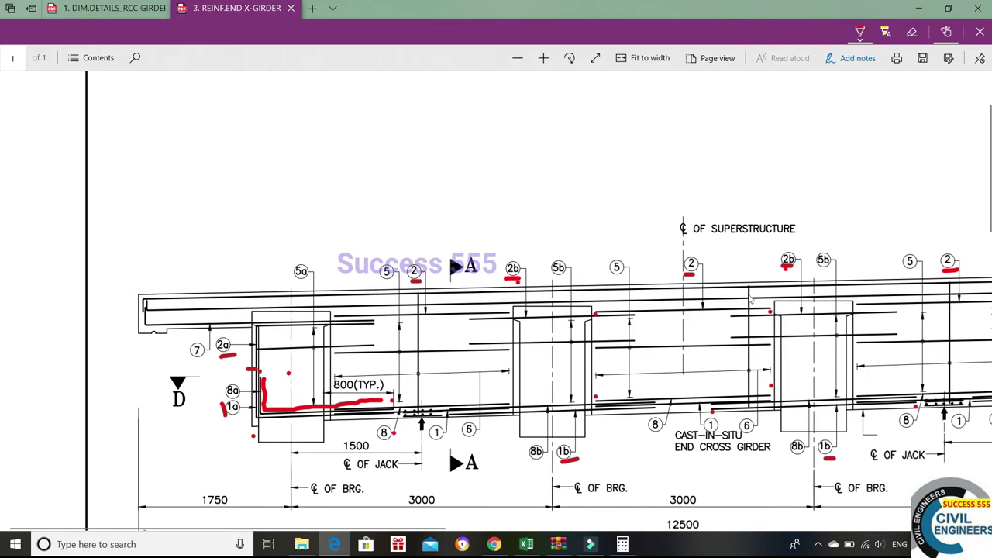
{"action": "scroll", "coordinate": [756, 297], "scroll_direction": "right", "scroll_amount": 5}
{"action": "scroll", "coordinate": [755, 297], "scroll_direction": "right", "scroll_amount": 1}
{"action": "scroll", "coordinate": [757, 297], "scroll_direction": "right", "scroll_amount": 3}
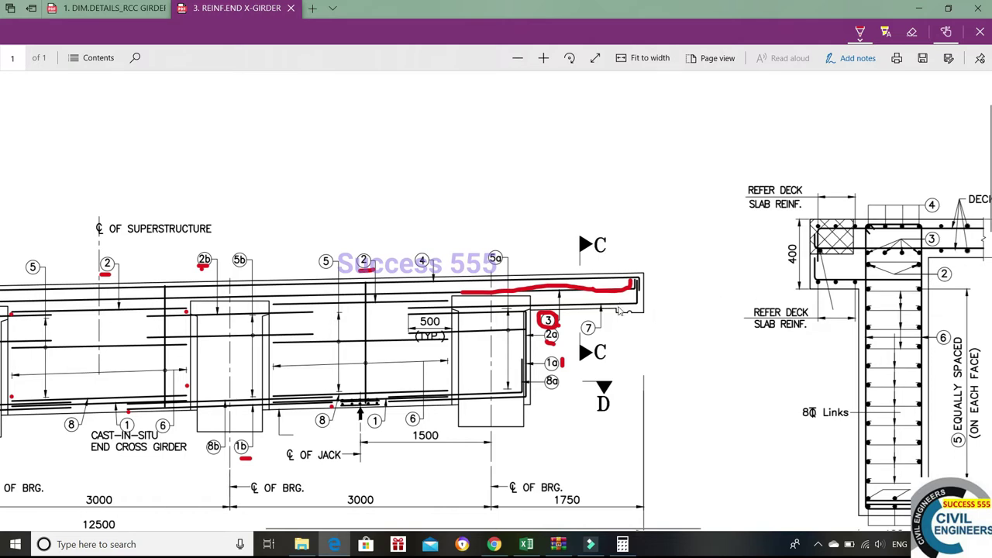
{"action": "scroll", "coordinate": [624, 318], "scroll_direction": "down", "scroll_amount": 3}
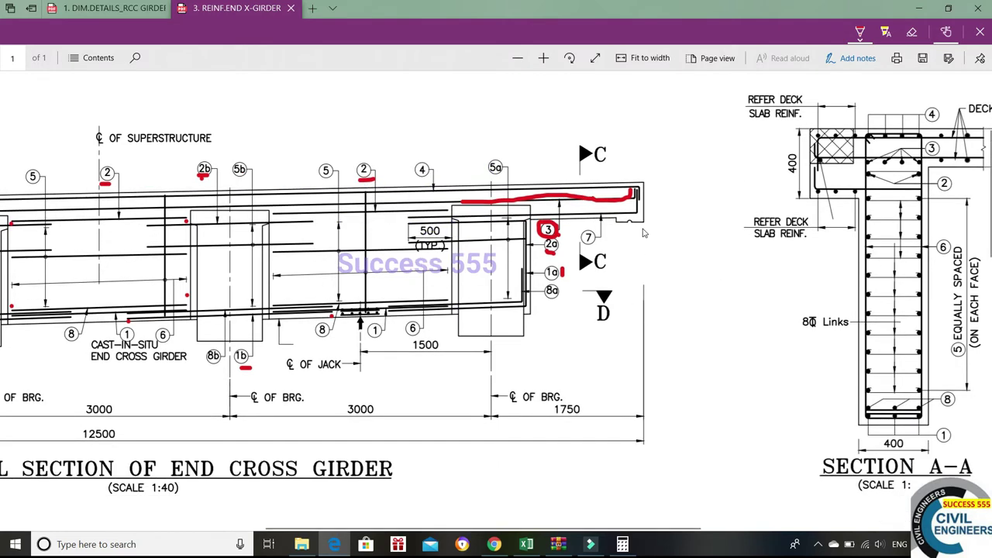
{"action": "scroll", "coordinate": [643, 233], "scroll_direction": "left", "scroll_amount": 4}
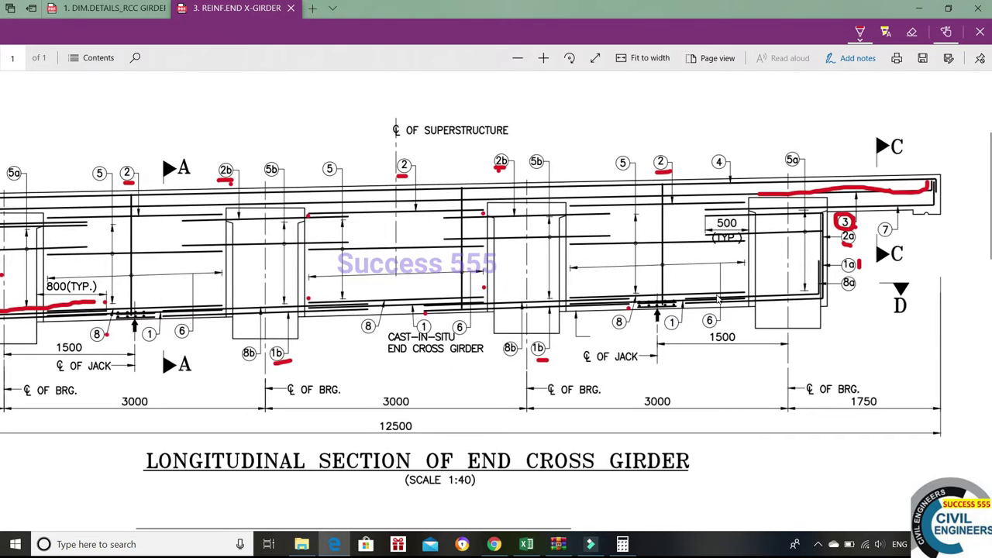
{"action": "scroll", "coordinate": [719, 298], "scroll_direction": "right", "scroll_amount": 3}
{"action": "scroll", "coordinate": [763, 322], "scroll_direction": "right", "scroll_amount": 1}
{"action": "scroll", "coordinate": [737, 403], "scroll_direction": "right", "scroll_amount": 2}
{"action": "scroll", "coordinate": [738, 412], "scroll_direction": "right", "scroll_amount": 2}
{"action": "scroll", "coordinate": [738, 412], "scroll_direction": "right", "scroll_amount": 2}
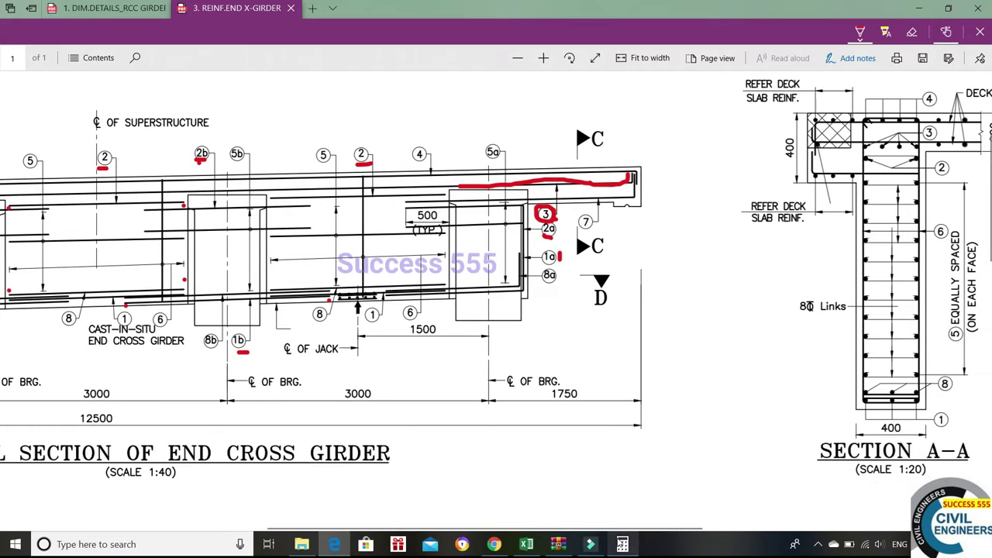
{"action": "left_click", "coordinate": [622, 544]}
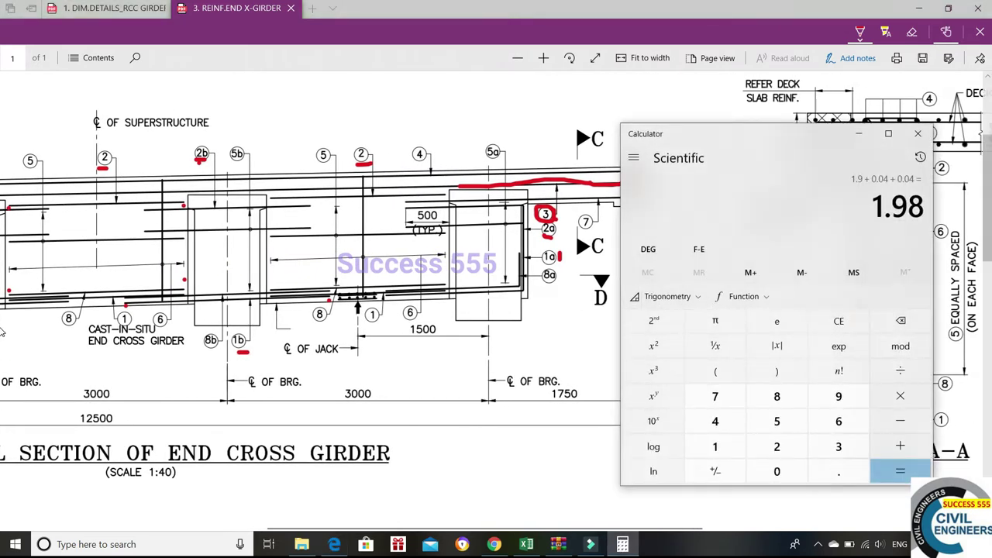
Compute 12.5 − 0.04 − 0.04 = 12.42 in Calculator for bar 3, then minimize it
{"action": "type", "text": "12.5 "}
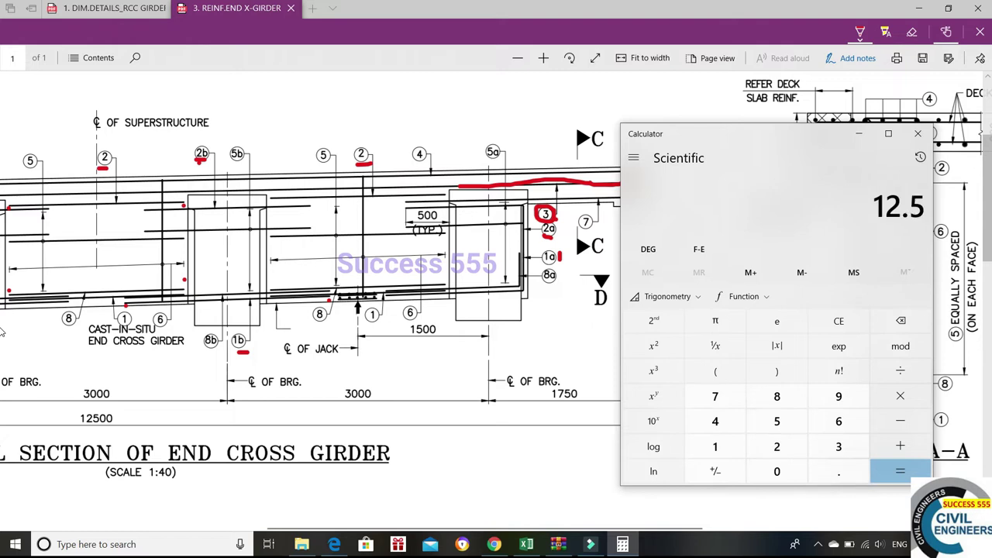
{"action": "type", "text": "- 0.04 "}
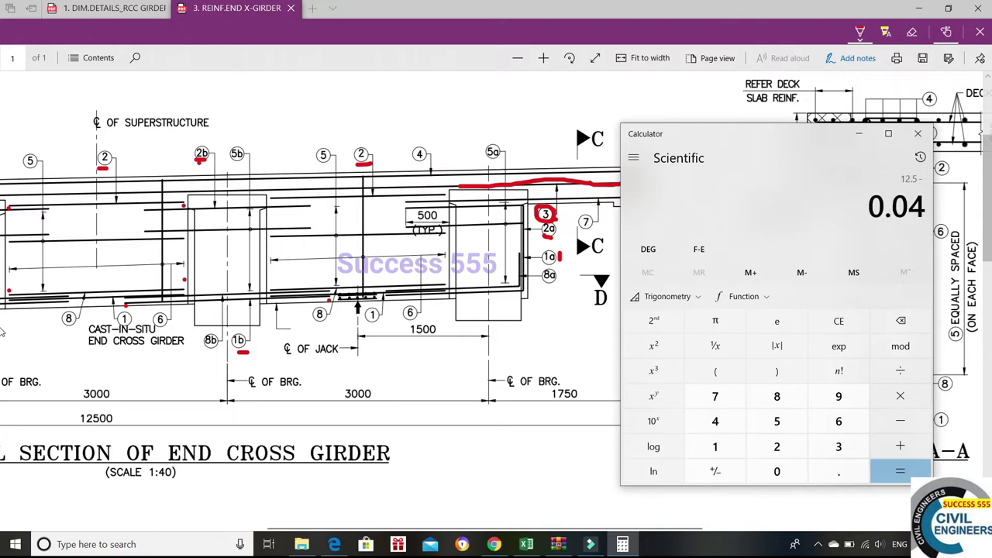
{"action": "type", "text": "- 0.04 -"}
{"action": "key", "text": "Return"}
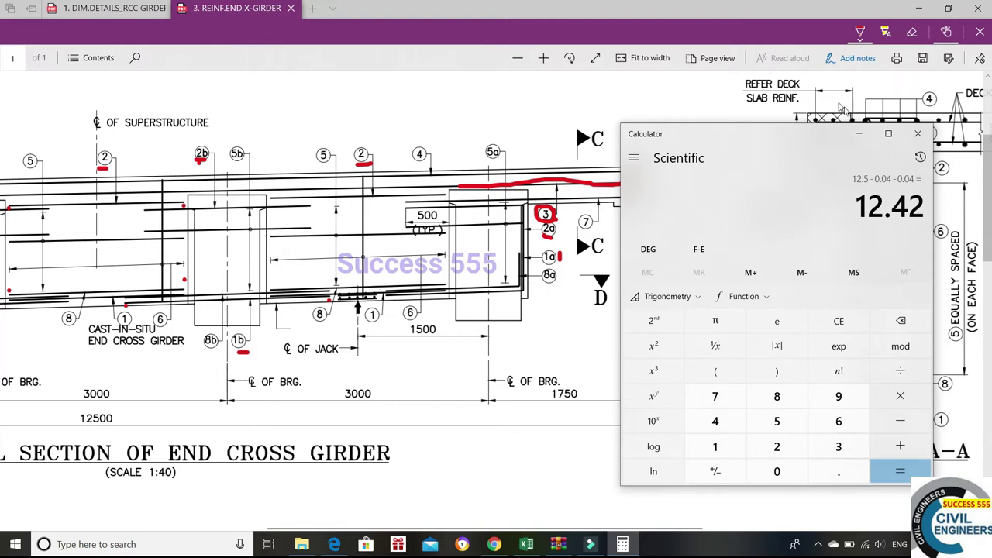
{"action": "left_click", "coordinate": [622, 544]}
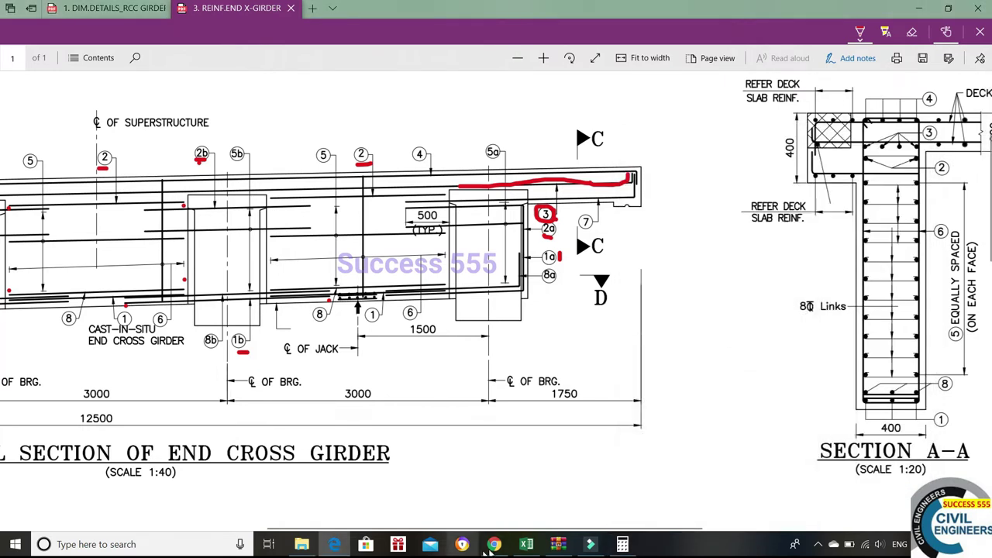
Shade the bar mark 3 row (12.420 m) light blue in the Excel schedule as verified
{"action": "left_click", "coordinate": [527, 544]}
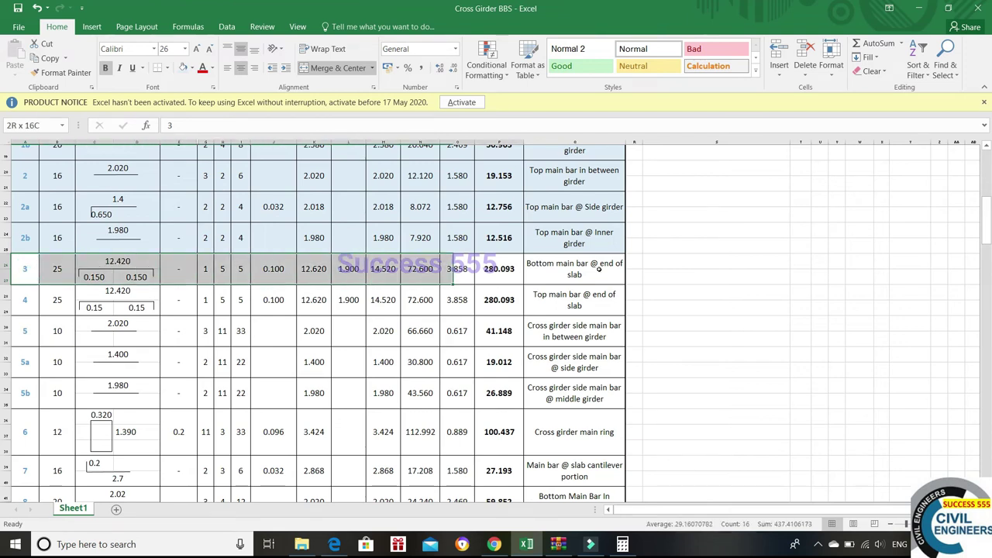
{"action": "left_click_drag", "start_coordinate": [27, 268], "coordinate": [578, 268]}
{"action": "left_click", "coordinate": [183, 68]}
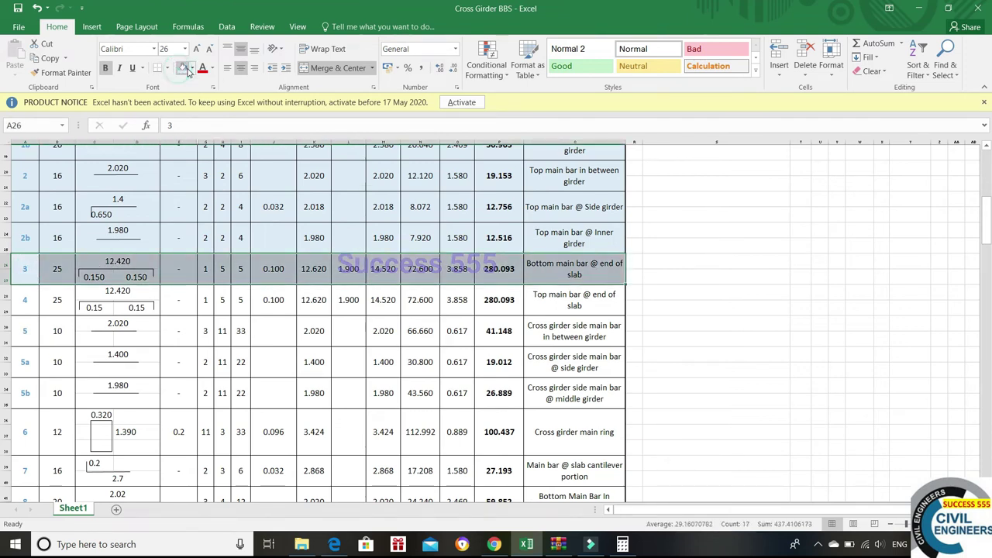
{"action": "key", "text": "alt+Tab"}
Select the bar mark 4 row across the Excel schedule
{"action": "scroll", "coordinate": [828, 198], "scroll_direction": "right", "scroll_amount": 5}
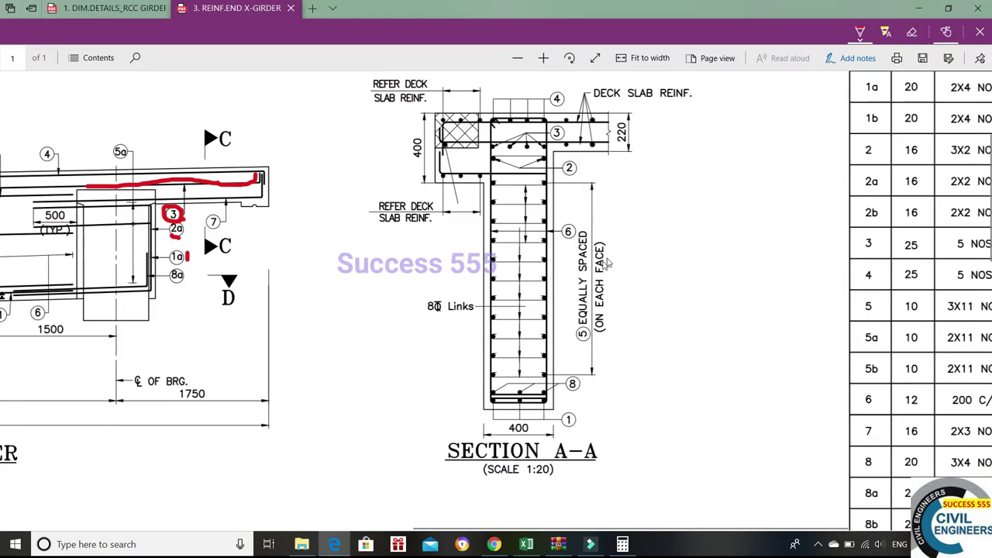
{"action": "scroll", "coordinate": [828, 198], "scroll_direction": "right", "scroll_amount": 3}
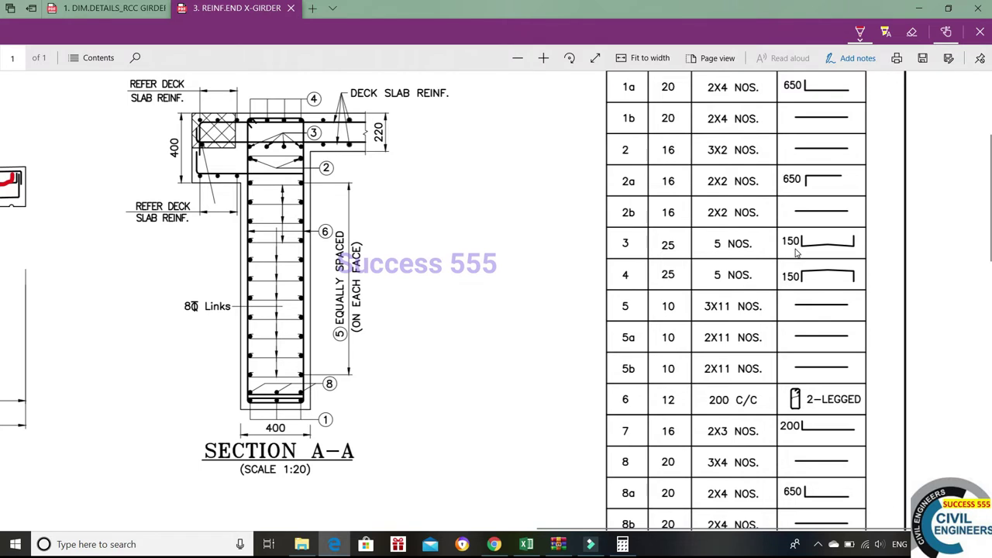
{"action": "key", "text": "alt+Tab"}
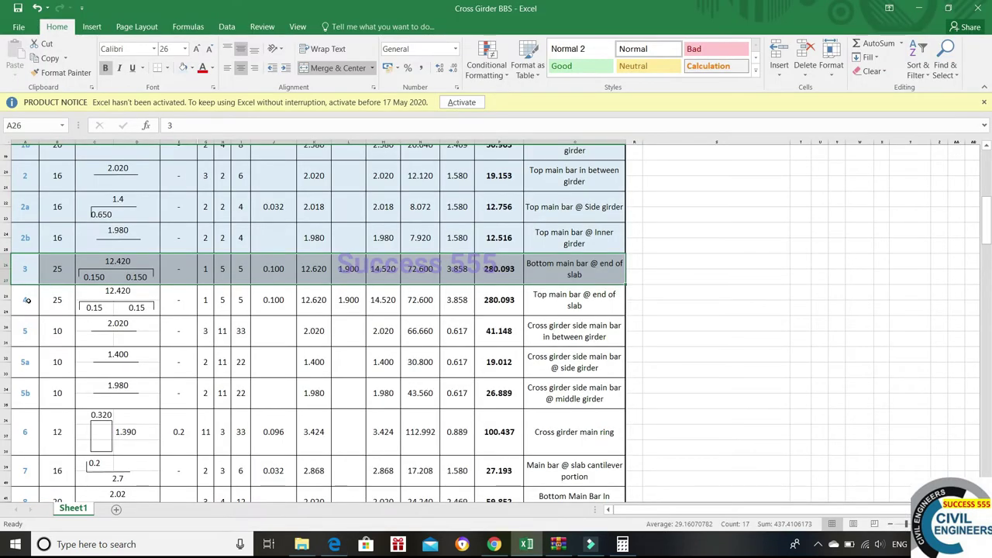
{"action": "left_click_drag", "start_coordinate": [21, 298], "coordinate": [622, 294]}
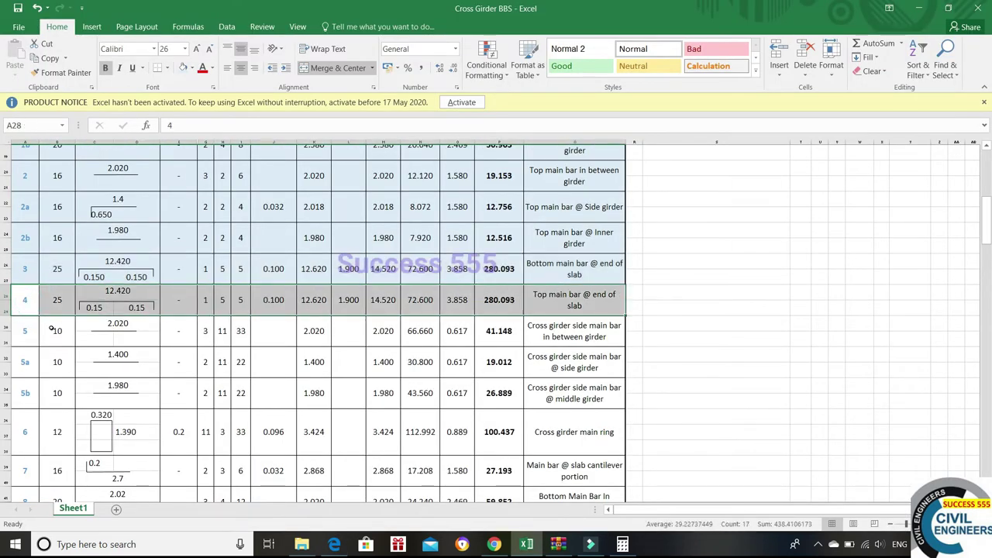
{"action": "key", "text": "alt+Tab"}
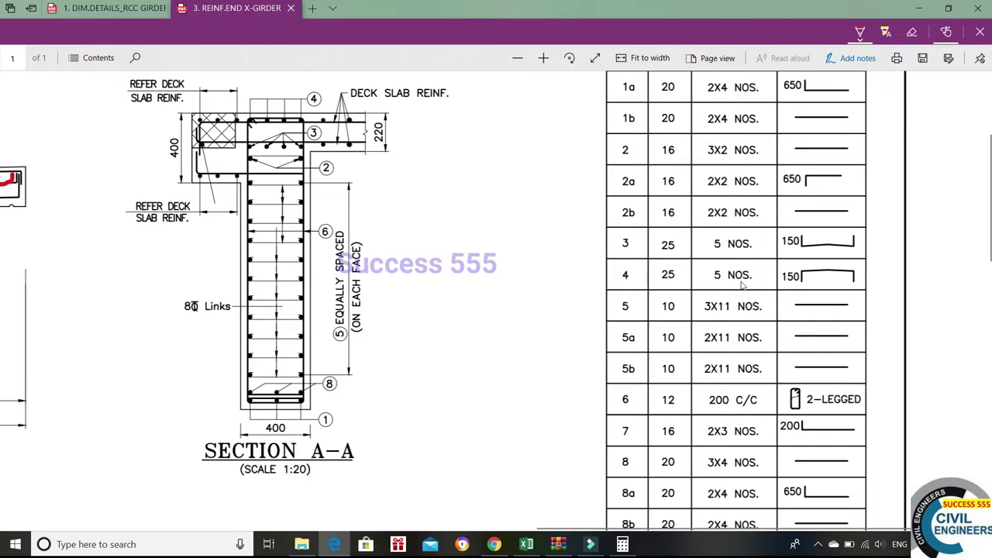
Circle callout 4 in red on the cross-girder drawing
{"action": "scroll", "coordinate": [746, 277], "scroll_direction": "left", "scroll_amount": 5}
{"action": "scroll", "coordinate": [744, 275], "scroll_direction": "left", "scroll_amount": 5}
{"action": "scroll", "coordinate": [697, 194], "scroll_direction": "left", "scroll_amount": 2}
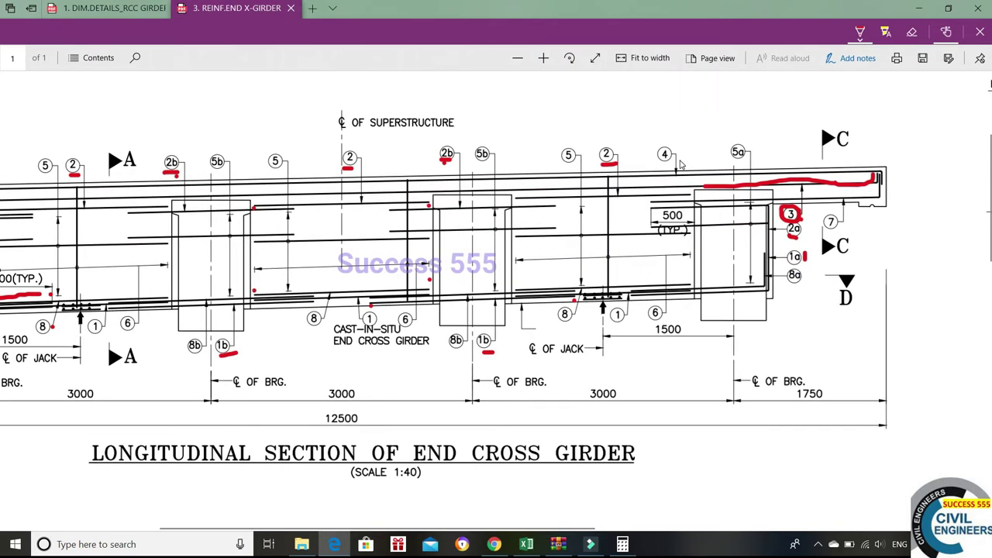
{"action": "left_click_drag", "start_coordinate": [675, 165], "coordinate": [660, 175]}
{"action": "scroll", "coordinate": [364, 179], "scroll_direction": "left", "scroll_amount": 5}
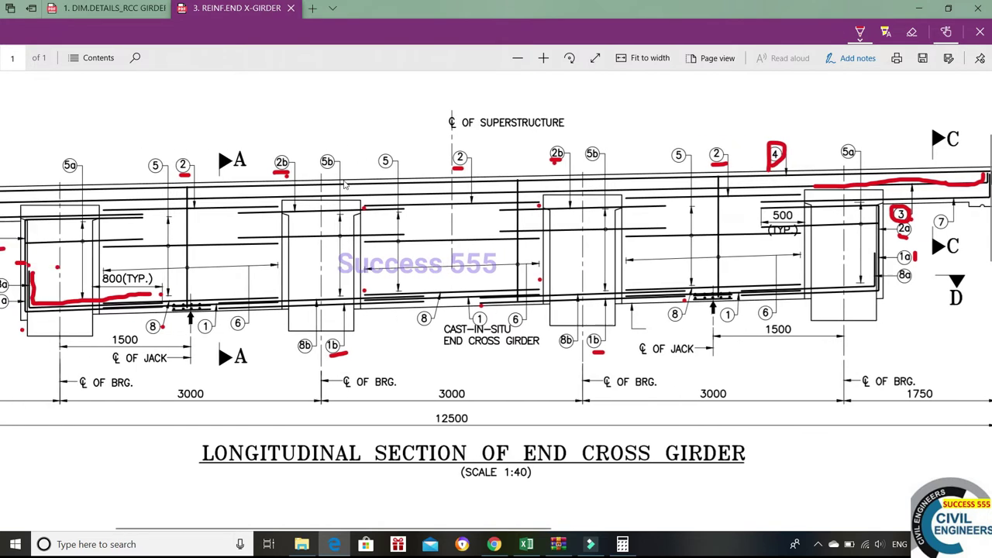
{"action": "scroll", "coordinate": [820, 200], "scroll_direction": "right", "scroll_amount": 1}
{"action": "scroll", "coordinate": [820, 200], "scroll_direction": "right", "scroll_amount": 2}
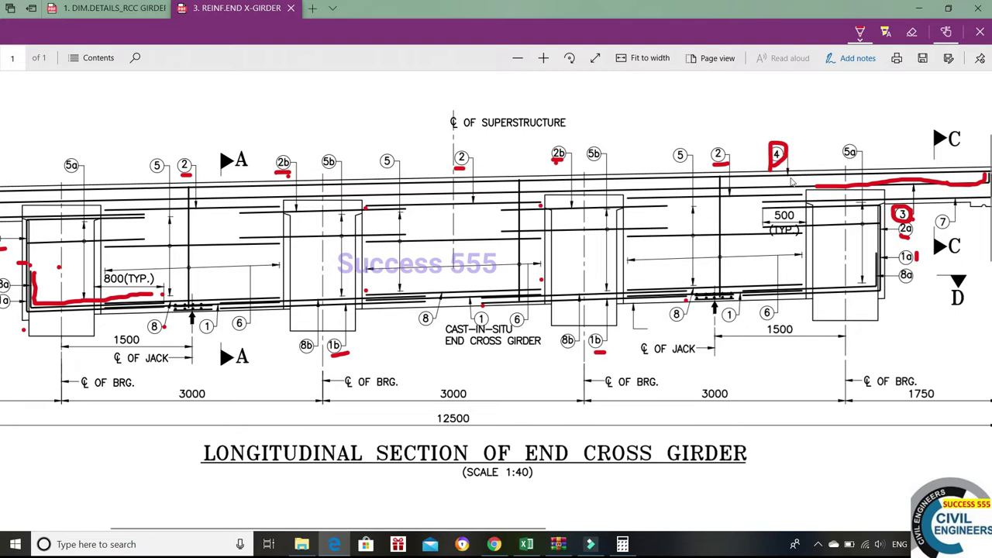
{"action": "scroll", "coordinate": [482, 186], "scroll_direction": "left", "scroll_amount": 5}
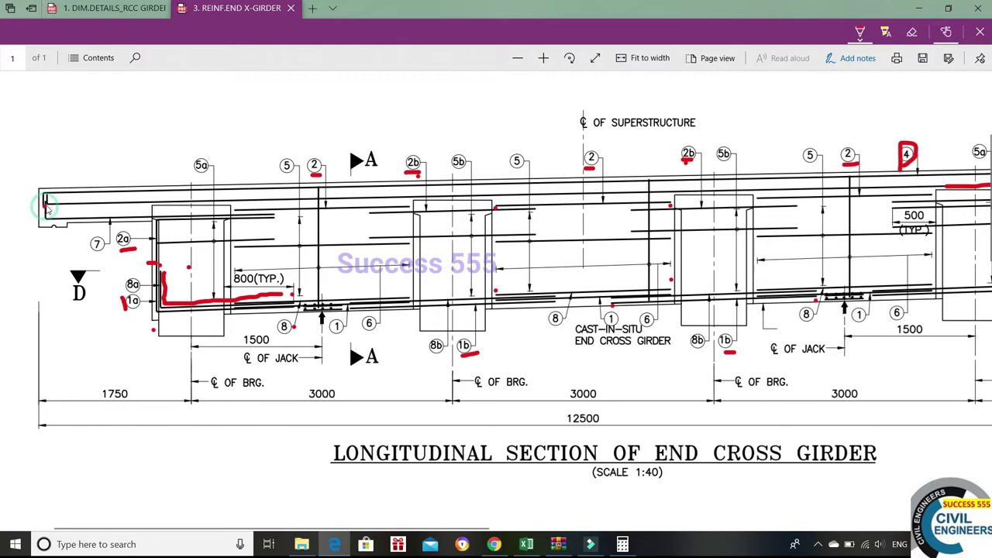
{"action": "scroll", "coordinate": [47, 206], "scroll_direction": "right", "scroll_amount": 1}
{"action": "left_click", "coordinate": [87, 195]}
{"action": "left_click", "coordinate": [221, 190]}
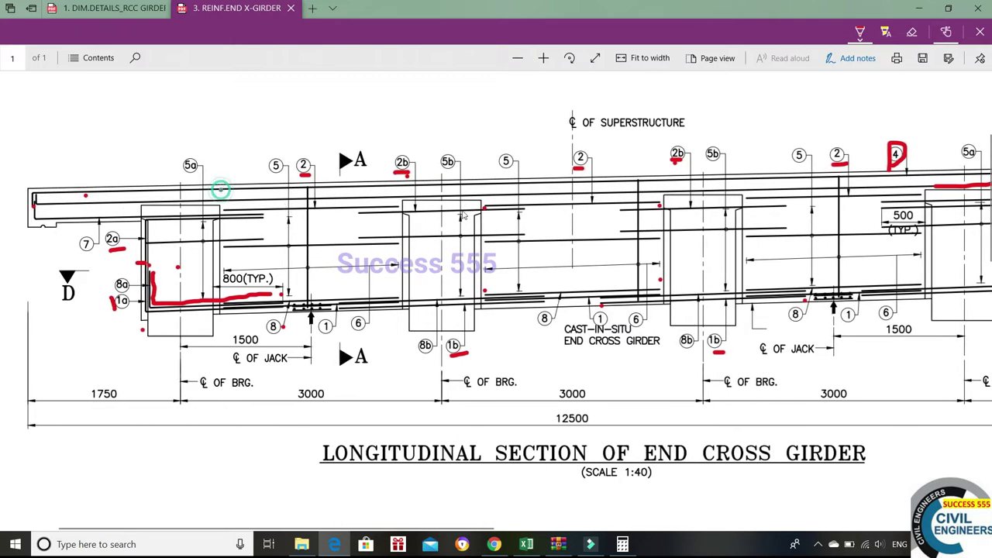
{"action": "scroll", "coordinate": [543, 186], "scroll_direction": "right", "scroll_amount": 9}
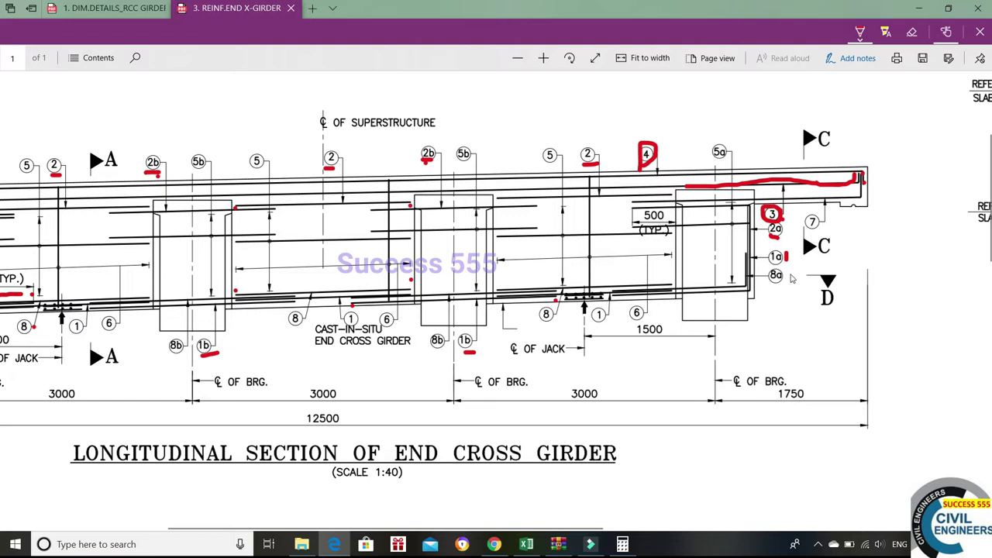
Shade the bar mark 4 row light blue and select the bar mark 5 row
{"action": "key", "text": "alt+Tab"}
{"action": "key", "text": "alt+Tab"}
{"action": "key", "text": "alt+Tab"}
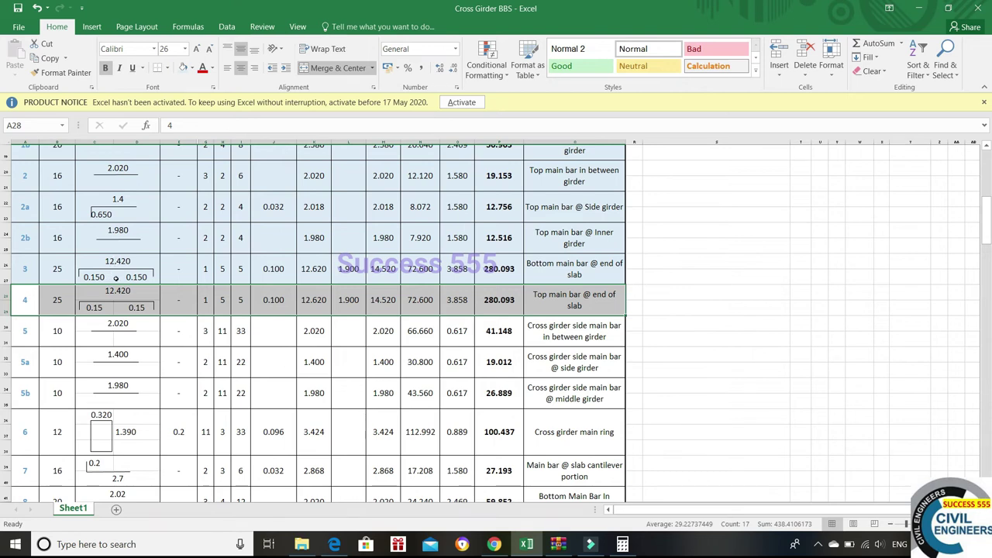
{"action": "left_click", "coordinate": [182, 68]}
{"action": "left_click_drag", "start_coordinate": [8, 328], "coordinate": [617, 328]}
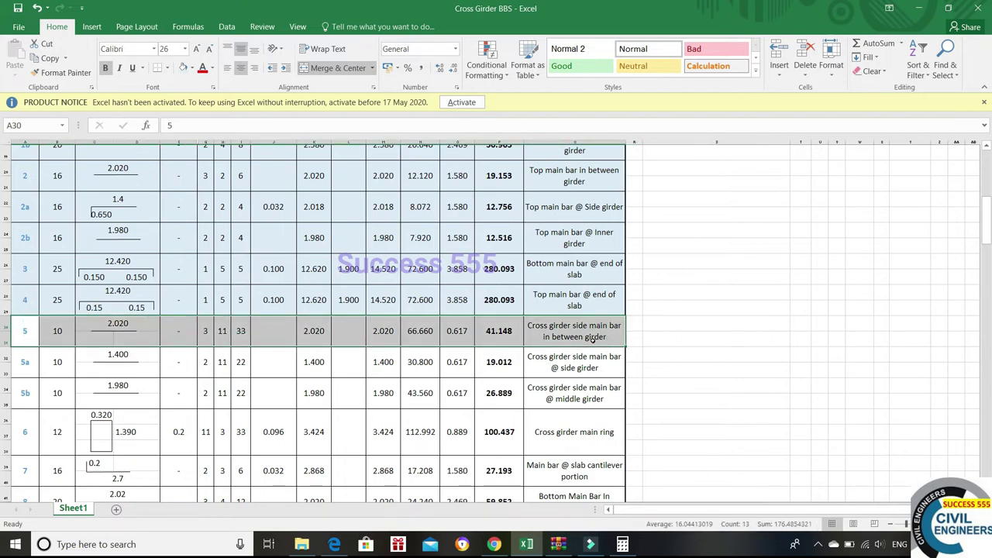
{"action": "key", "text": "alt+Tab"}
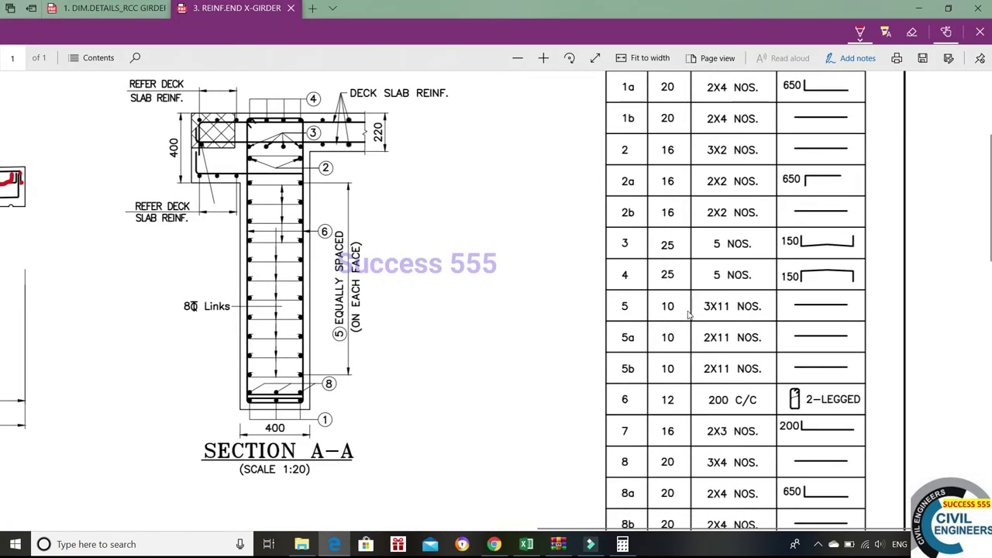
Mark a bar 5 side bar run between the girders in red
{"action": "scroll", "coordinate": [725, 318], "scroll_direction": "left", "scroll_amount": 3}
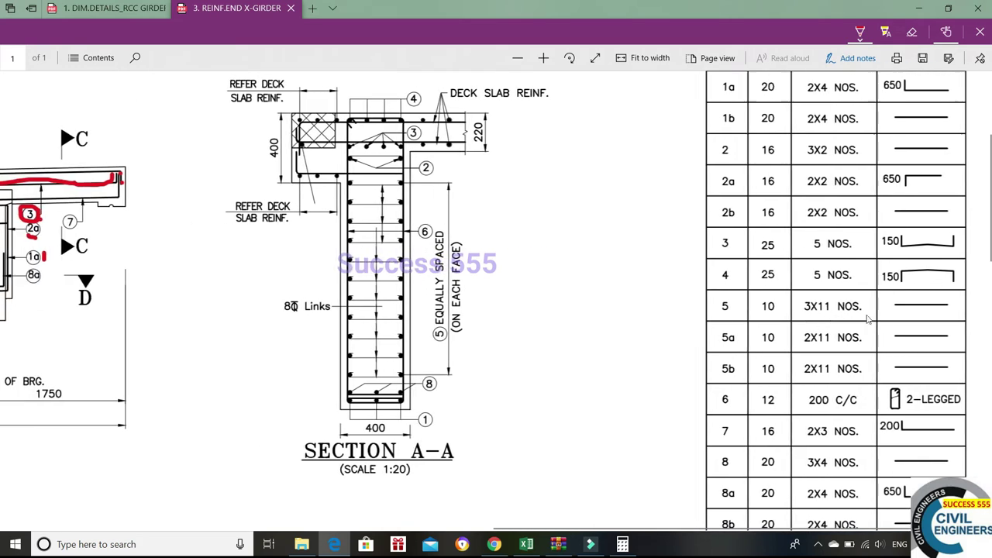
{"action": "scroll", "coordinate": [930, 311], "scroll_direction": "left", "scroll_amount": 3}
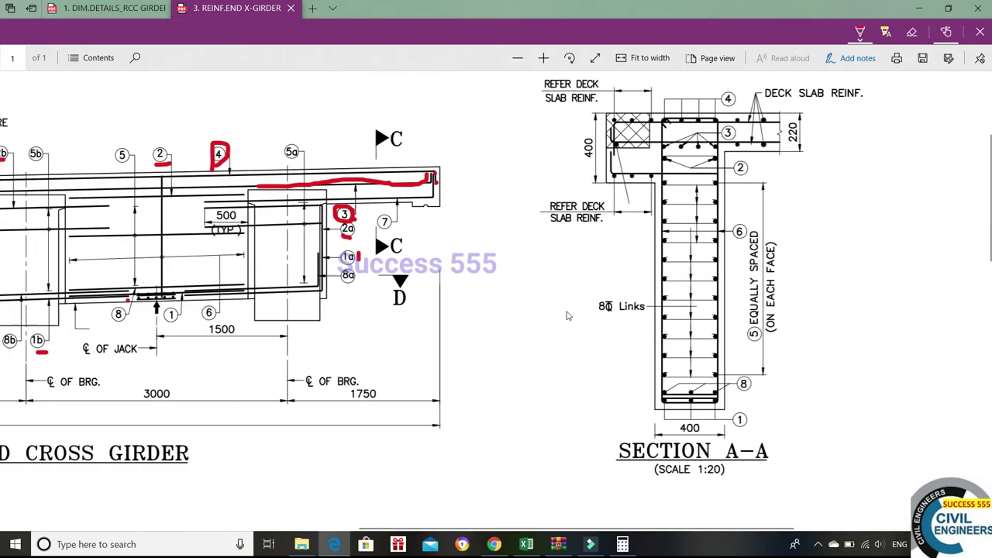
{"action": "scroll", "coordinate": [929, 311], "scroll_direction": "left", "scroll_amount": 5}
{"action": "scroll", "coordinate": [370, 213], "scroll_direction": "left", "scroll_amount": 2}
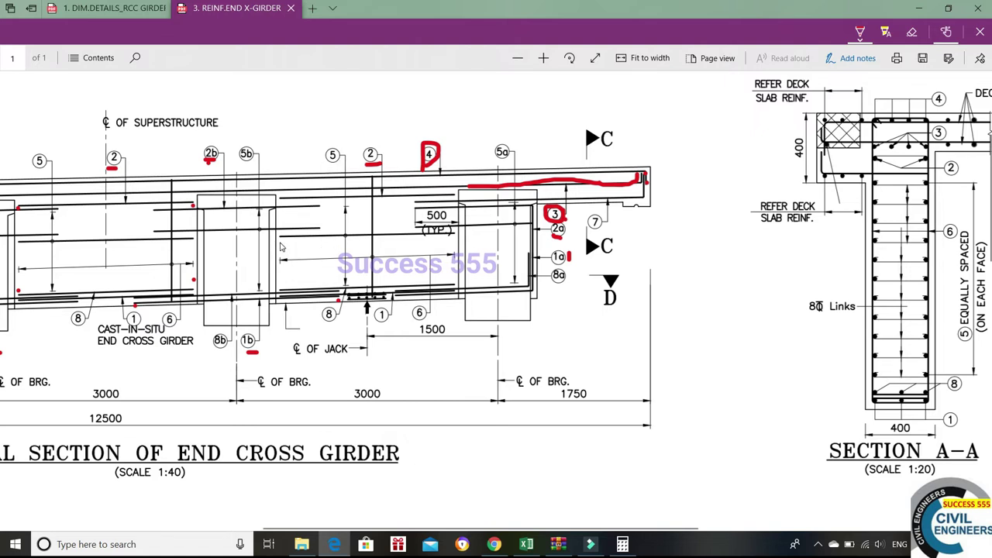
{"action": "left_click_drag", "start_coordinate": [279, 243], "coordinate": [449, 242]}
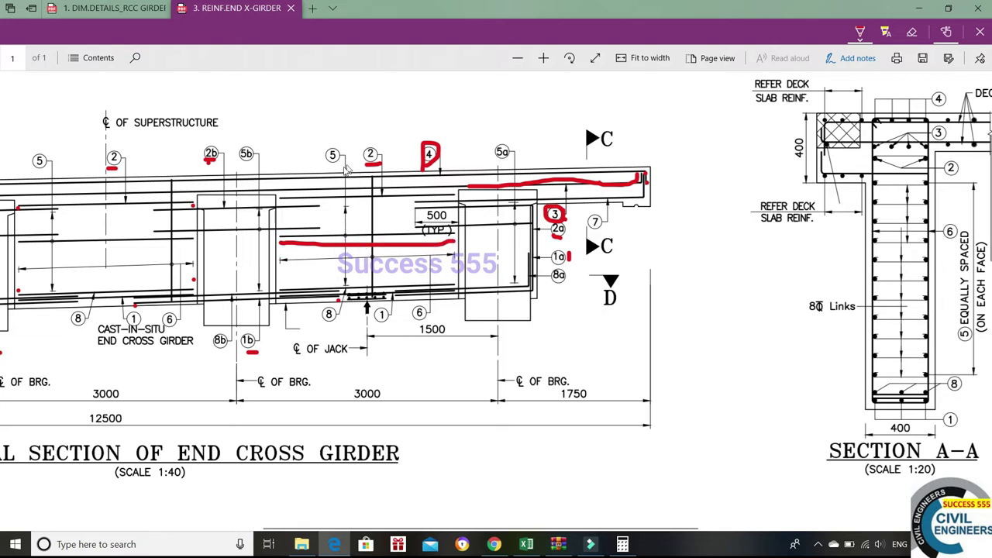
Dot a bar 5 position and mark the vertical bar near the left girder in red
{"action": "scroll", "coordinate": [202, 163], "scroll_direction": "left", "scroll_amount": 4}
{"action": "scroll", "coordinate": [201, 178], "scroll_direction": "left", "scroll_amount": 1}
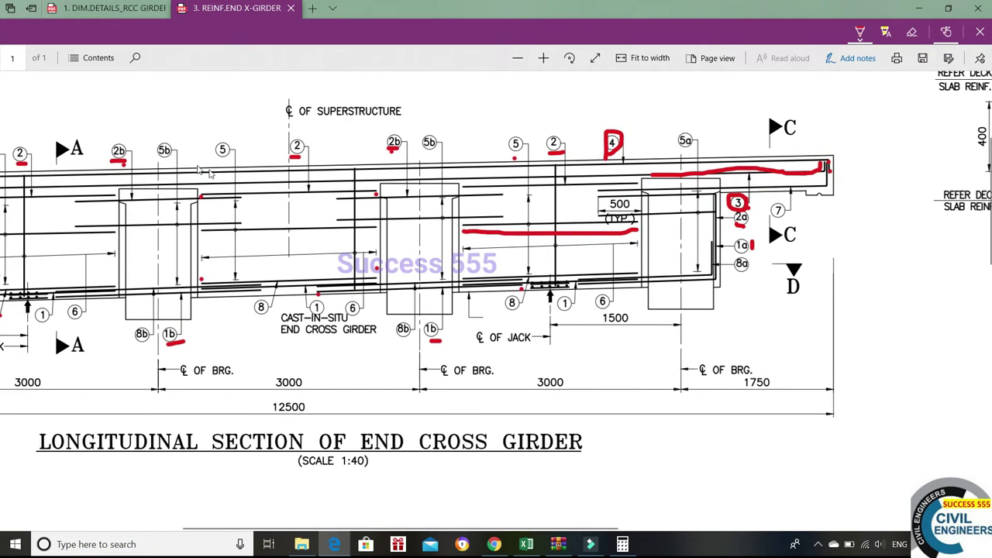
{"action": "scroll", "coordinate": [223, 167], "scroll_direction": "left", "scroll_amount": 3}
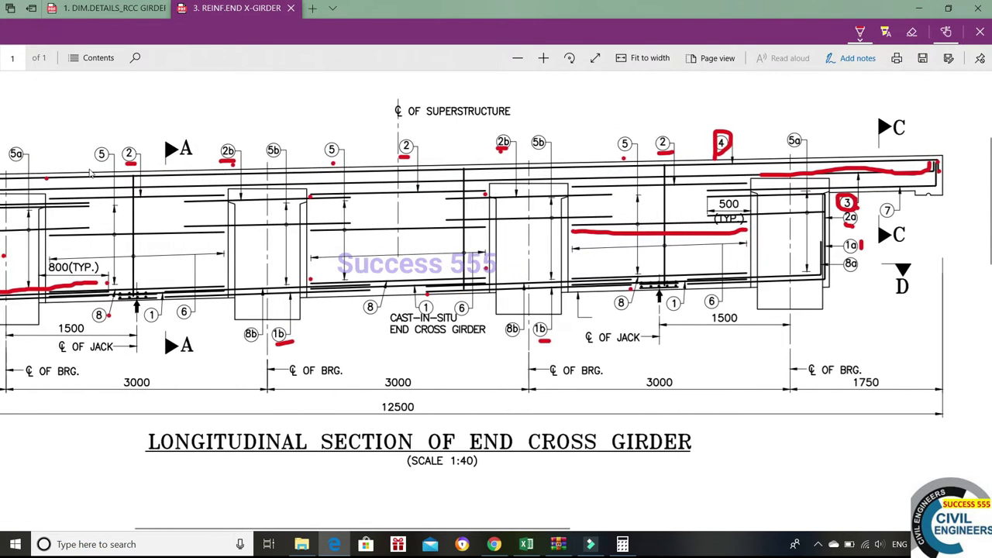
{"action": "scroll", "coordinate": [201, 186], "scroll_direction": "left", "scroll_amount": 1}
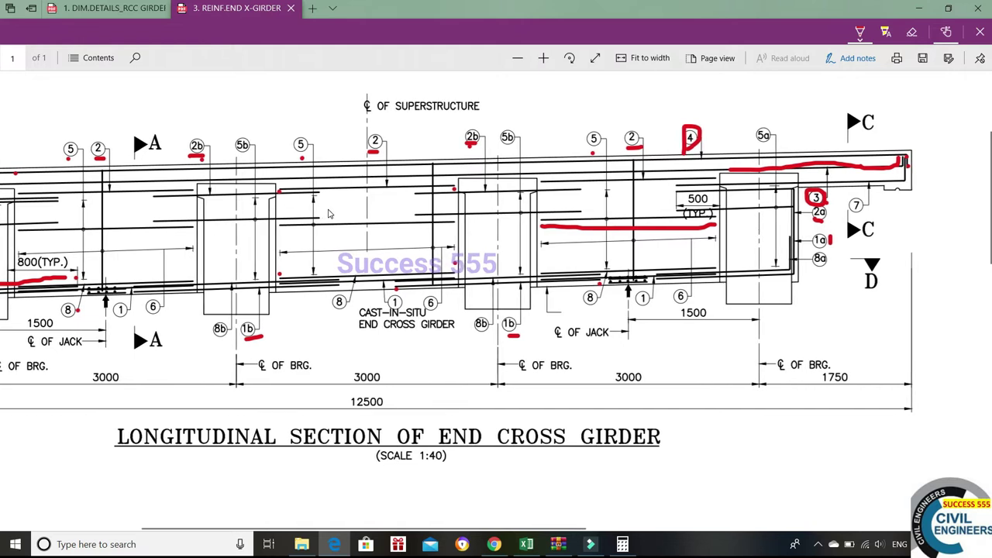
{"action": "scroll", "coordinate": [328, 214], "scroll_direction": "left", "scroll_amount": 3}
{"action": "left_click", "coordinate": [254, 201]}
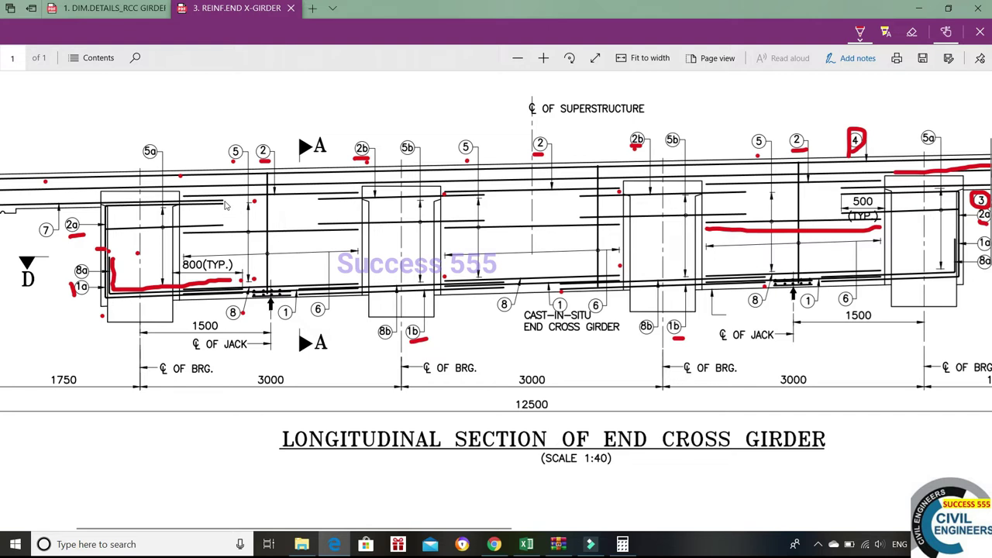
{"action": "left_click_drag", "start_coordinate": [224, 201], "coordinate": [224, 234]}
Check bar 5 in the drawing's bar table, then bring up the Cross Girder BBS workbook
{"action": "scroll", "coordinate": [921, 366], "scroll_direction": "right", "scroll_amount": 15}
{"action": "scroll", "coordinate": [921, 366], "scroll_direction": "right", "scroll_amount": 5}
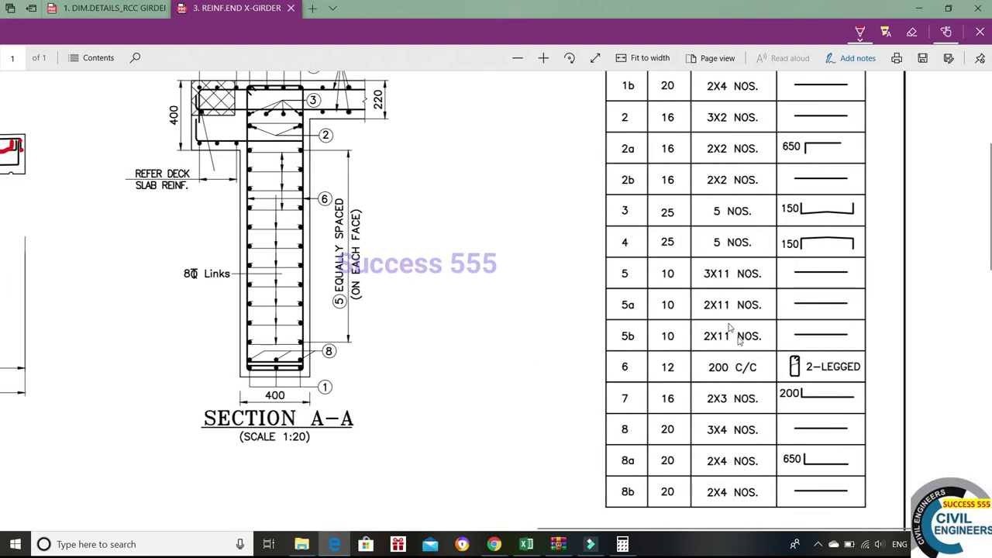
{"action": "scroll", "coordinate": [732, 332], "scroll_direction": "left", "scroll_amount": 1}
{"action": "scroll", "coordinate": [775, 321], "scroll_direction": "left", "scroll_amount": 1}
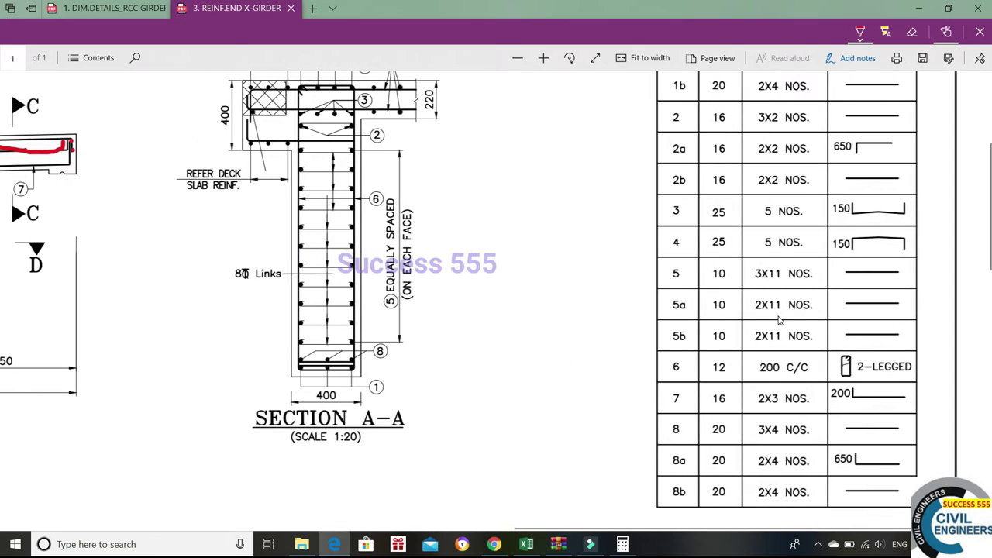
{"action": "scroll", "coordinate": [779, 321], "scroll_direction": "left", "scroll_amount": 1}
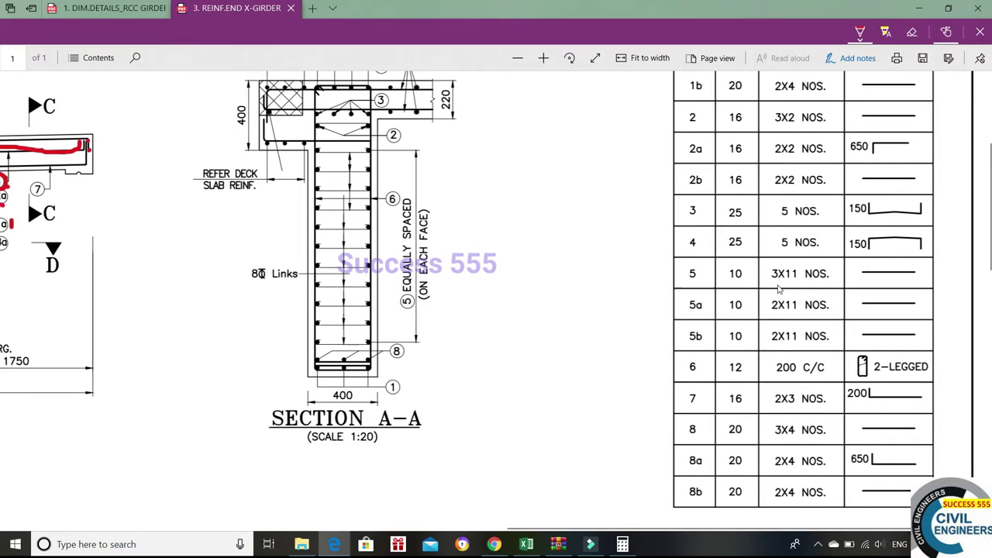
{"action": "scroll", "coordinate": [779, 288], "scroll_direction": "left", "scroll_amount": 10}
{"action": "scroll", "coordinate": [829, 290], "scroll_direction": "left", "scroll_amount": 19}
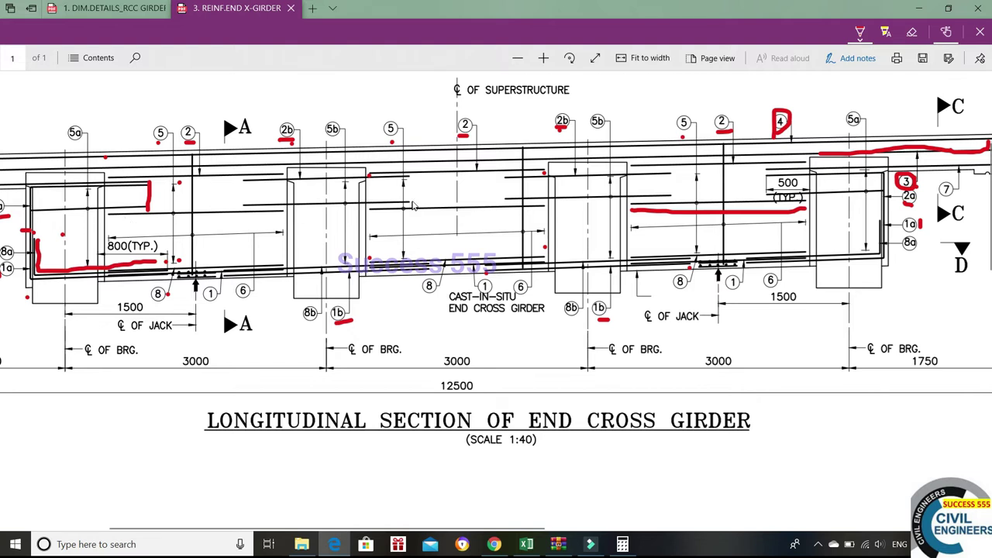
{"action": "key", "text": "alt+Tab"}
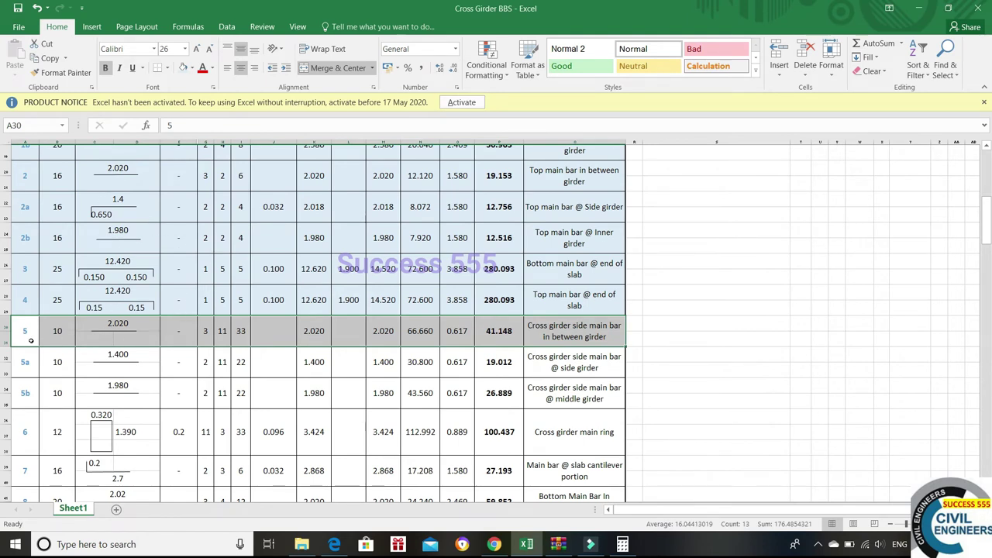
Shade the bar 5 row (2.020 m, 41.148 kg) light blue in Excel as verified
{"action": "left_click", "coordinate": [183, 67]}
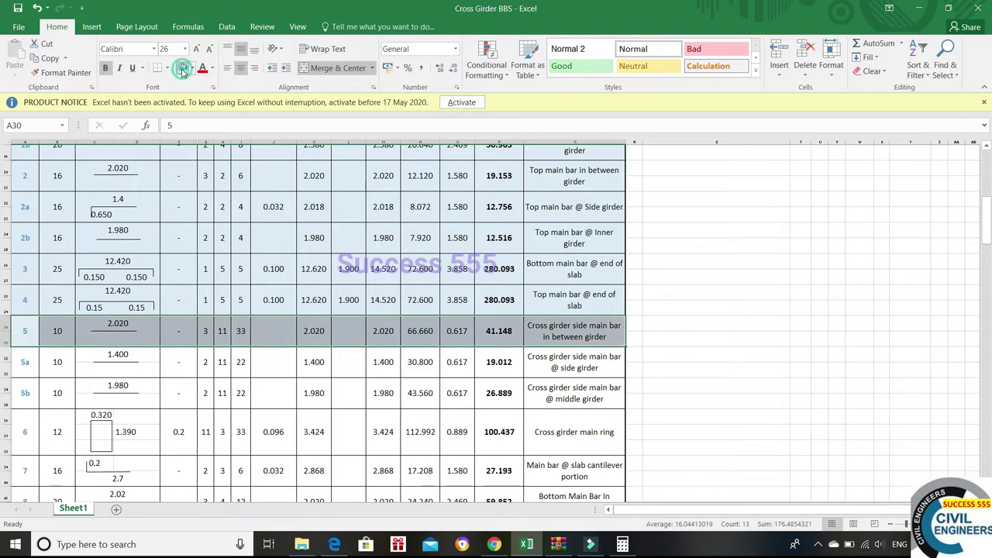
{"action": "left_click_drag", "start_coordinate": [18, 369], "coordinate": [589, 362]}
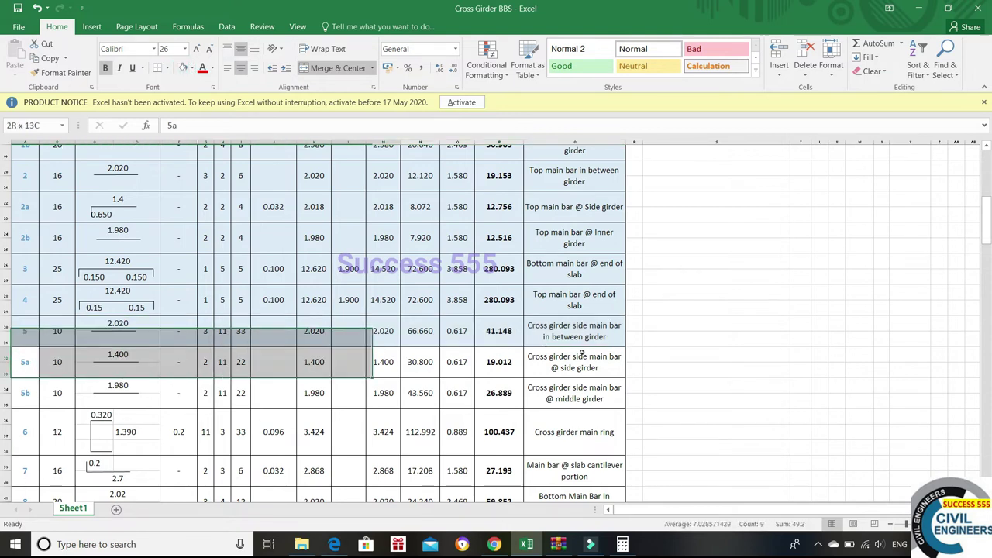
{"action": "left_click", "coordinate": [378, 358]}
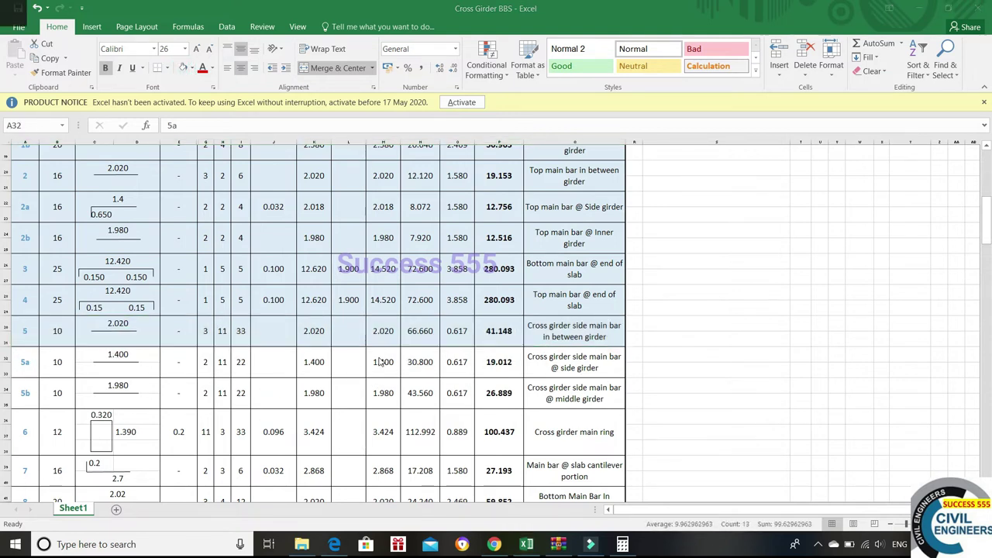
{"action": "key", "text": "alt+Tab"}
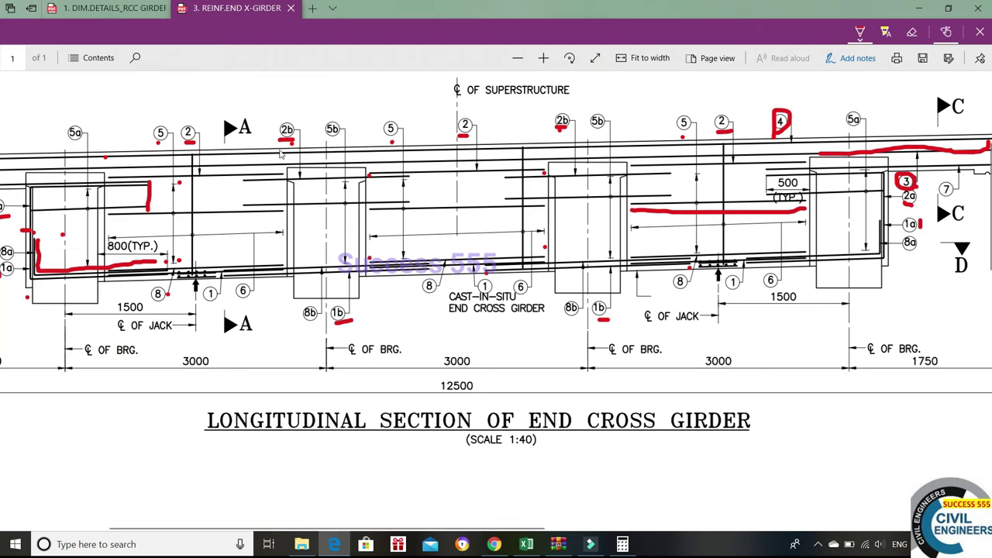
Underline the bar 5a callouts in red on the end cross girder section
{"action": "scroll", "coordinate": [116, 163], "scroll_direction": "left", "scroll_amount": 2}
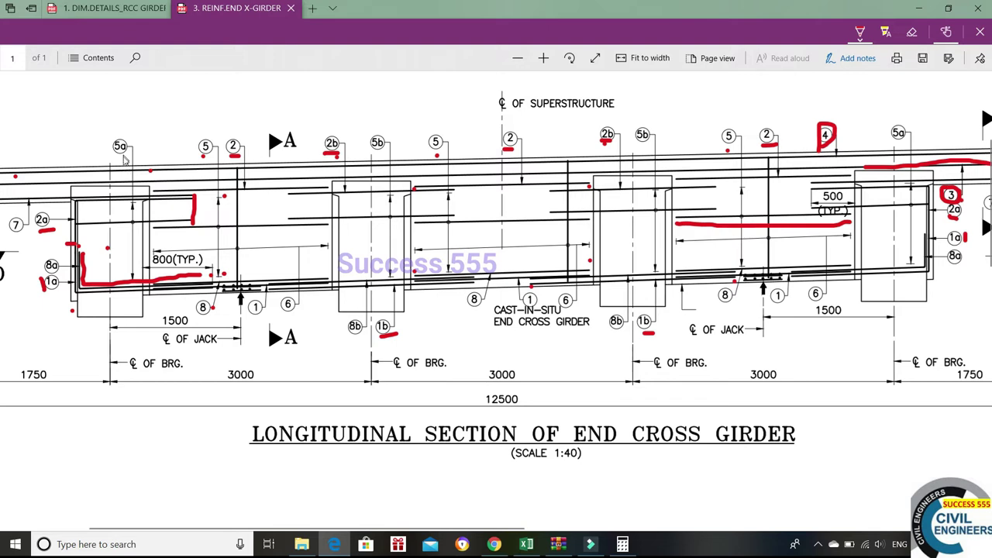
{"action": "left_click_drag", "start_coordinate": [114, 156], "coordinate": [126, 156]}
{"action": "scroll", "coordinate": [121, 161], "scroll_direction": "right", "scroll_amount": 5}
{"action": "left_click_drag", "start_coordinate": [619, 144], "coordinate": [635, 144]}
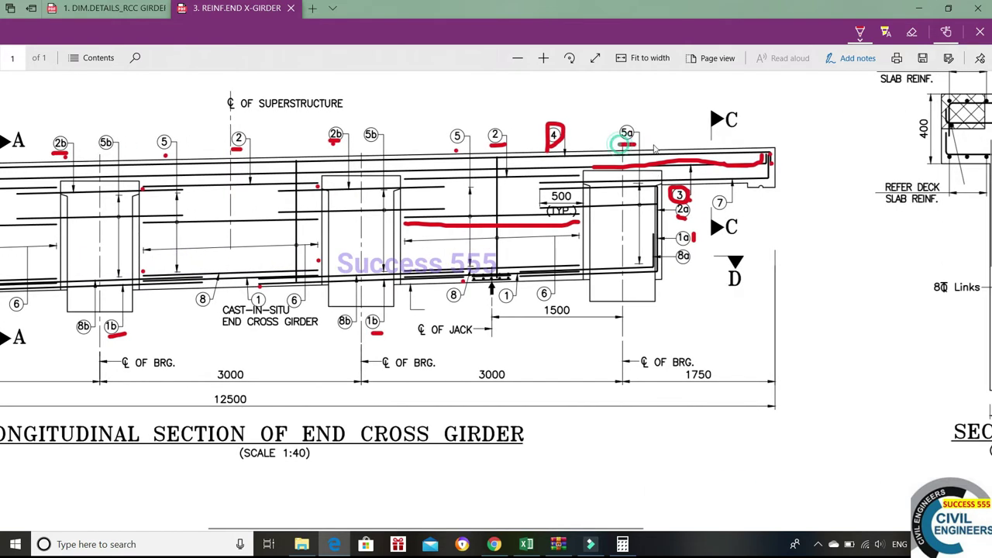
Scroll through the drawing to the bar schedule table to check bar 5a
{"action": "scroll", "coordinate": [884, 221], "scroll_direction": "right", "scroll_amount": 10}
{"action": "scroll", "coordinate": [884, 221], "scroll_direction": "right", "scroll_amount": 5}
{"action": "scroll", "coordinate": [811, 307], "scroll_direction": "down", "scroll_amount": 1}
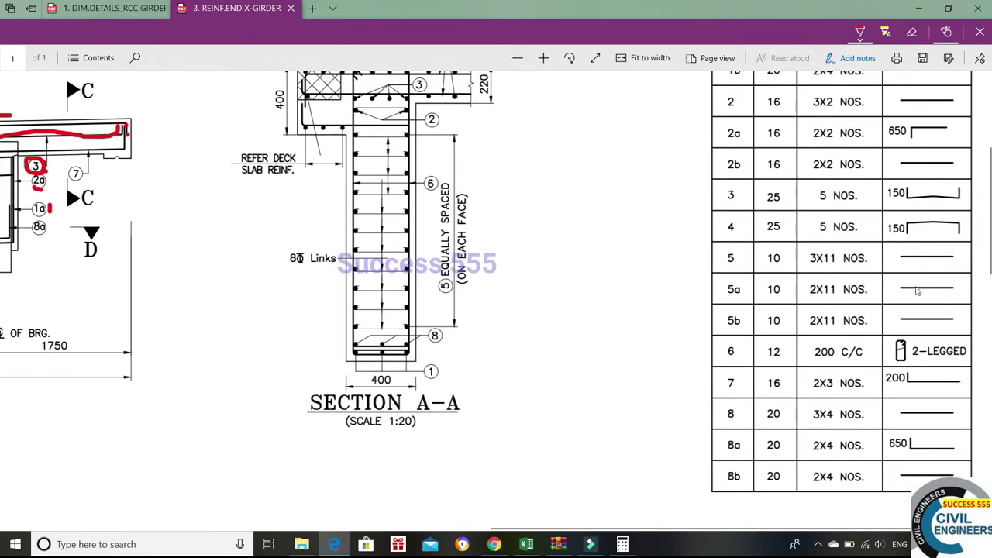
{"action": "scroll", "coordinate": [915, 287], "scroll_direction": "left", "scroll_amount": 7}
{"action": "scroll", "coordinate": [888, 240], "scroll_direction": "right", "scroll_amount": 9}
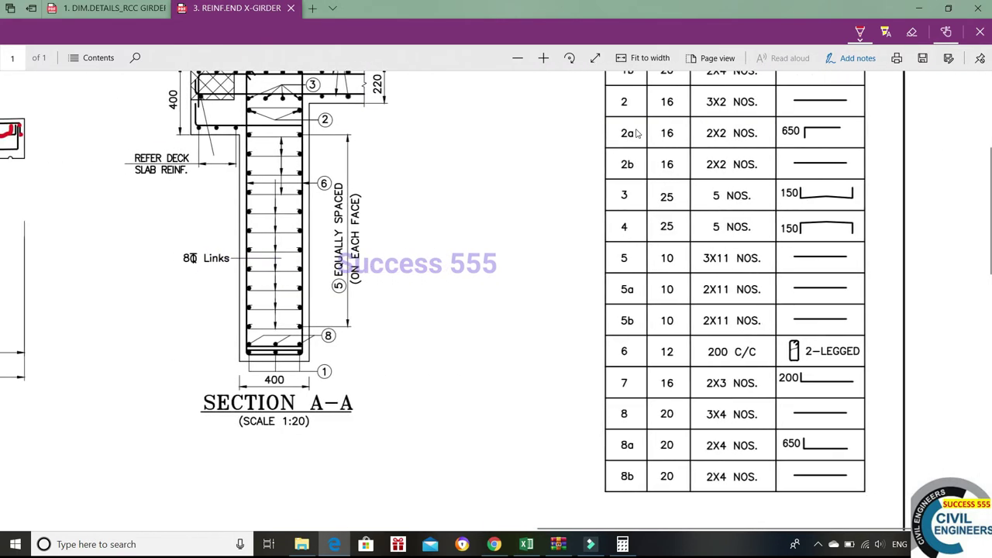
{"action": "scroll", "coordinate": [884, 232], "scroll_direction": "up", "scroll_amount": 2}
{"action": "scroll", "coordinate": [678, 193], "scroll_direction": "left", "scroll_amount": 10}
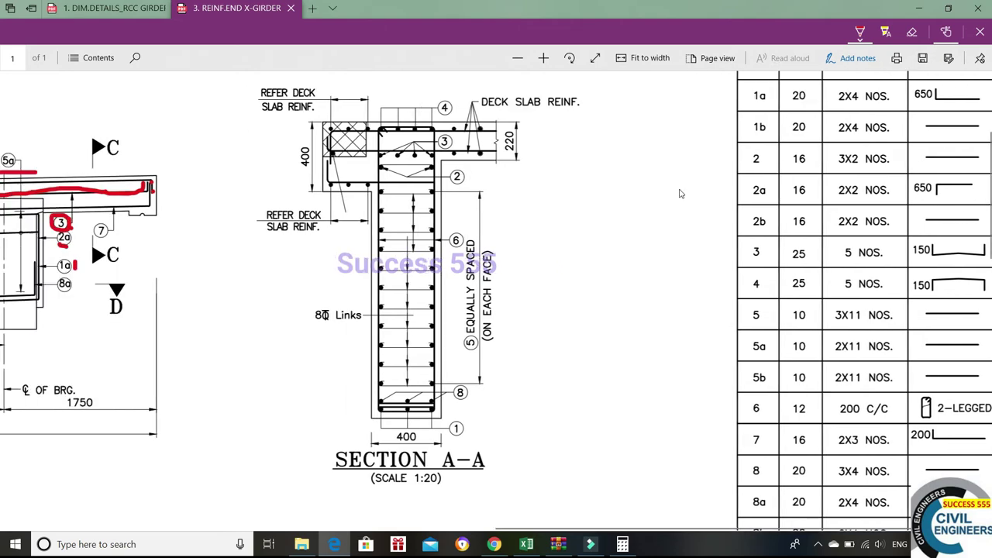
{"action": "scroll", "coordinate": [571, 252], "scroll_direction": "left", "scroll_amount": 2}
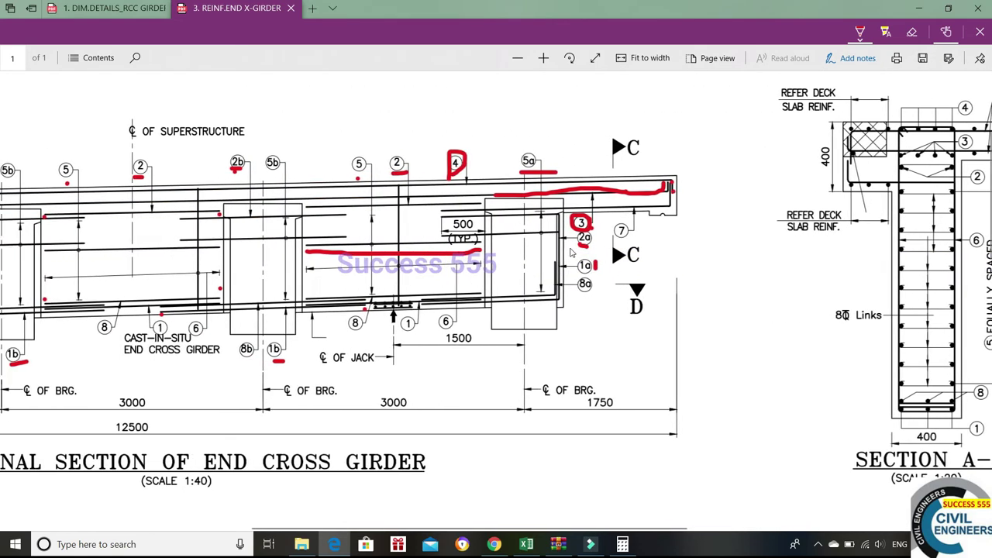
{"action": "scroll", "coordinate": [620, 225], "scroll_direction": "down", "scroll_amount": 1}
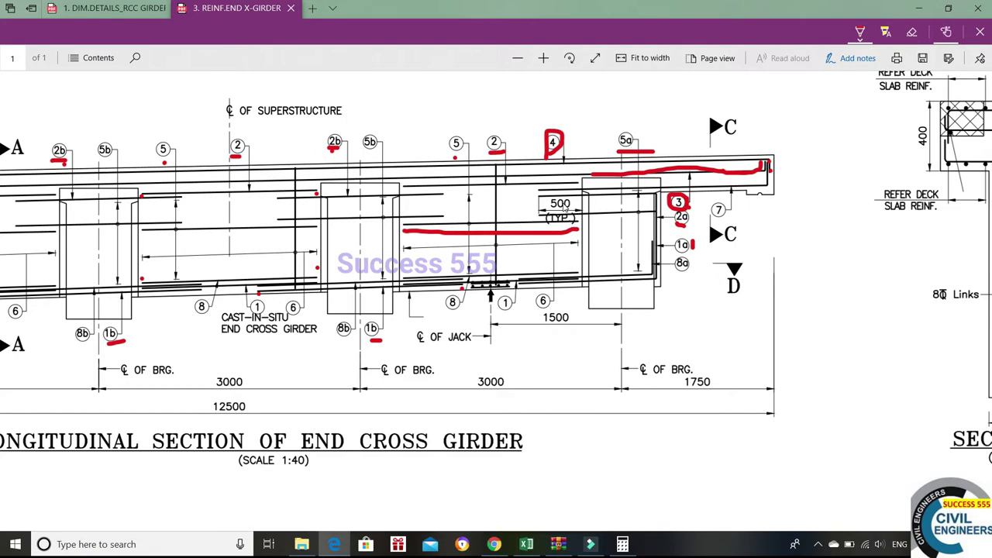
{"action": "scroll", "coordinate": [565, 207], "scroll_direction": "right", "scroll_amount": 10}
{"action": "scroll", "coordinate": [564, 206], "scroll_direction": "down", "scroll_amount": 1}
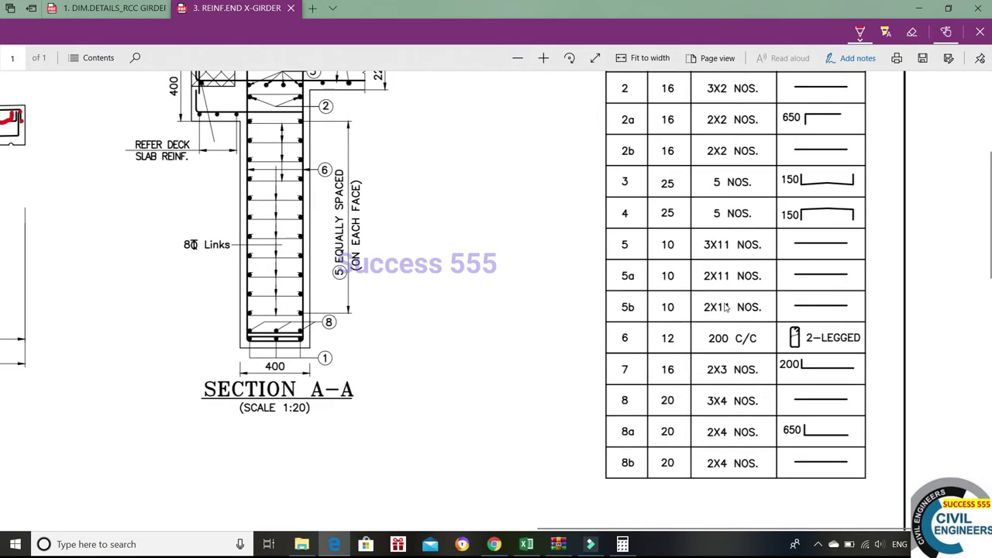
{"action": "scroll", "coordinate": [768, 321], "scroll_direction": "left", "scroll_amount": 8}
{"action": "scroll", "coordinate": [775, 271], "scroll_direction": "right", "scroll_amount": 6}
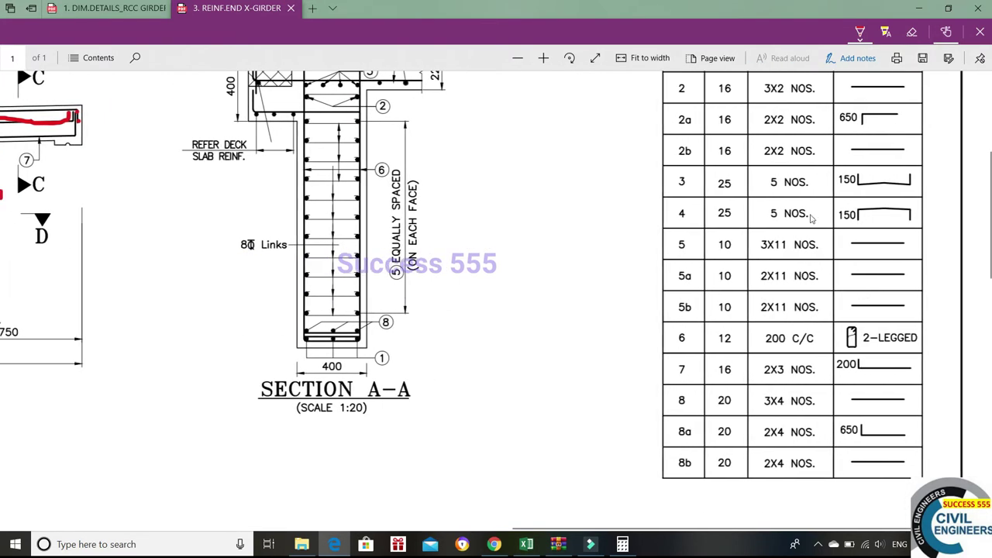
{"action": "scroll", "coordinate": [812, 220], "scroll_direction": "left", "scroll_amount": 5}
{"action": "scroll", "coordinate": [395, 109], "scroll_direction": "left", "scroll_amount": 10}
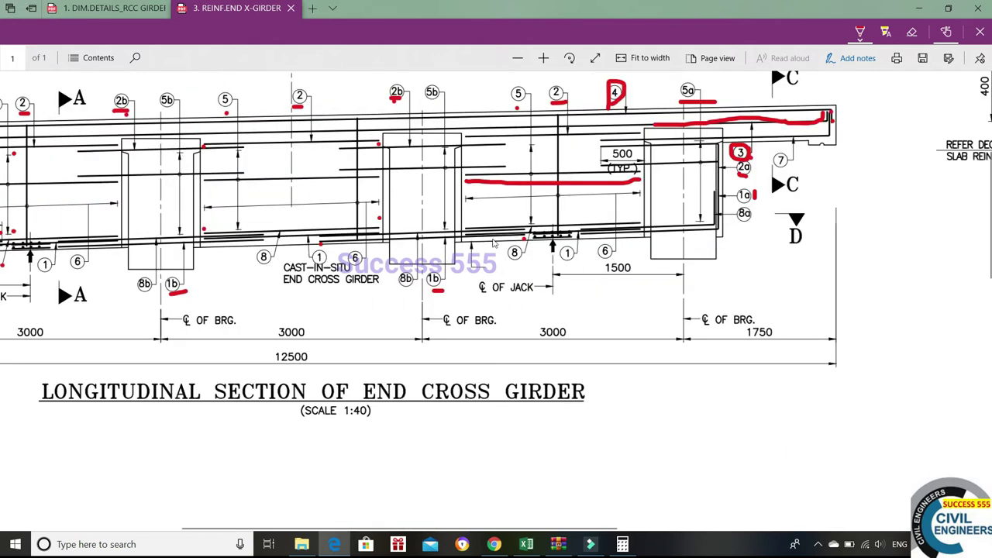
Mark the bar 5b positions and underline both 5b callouts in red on the drawing
{"action": "left_click", "coordinate": [505, 143]}
{"action": "left_click", "coordinate": [505, 164]}
{"action": "left_click_drag", "start_coordinate": [506, 143], "coordinate": [506, 165]}
{"action": "left_click", "coordinate": [446, 166]}
{"action": "left_click_drag", "start_coordinate": [425, 103], "coordinate": [438, 104]}
{"action": "left_click_drag", "start_coordinate": [164, 113], "coordinate": [173, 114]}
Shade the bar 5a and 5b rows light blue in Excel, moving down toward bar 6
{"action": "key", "text": "alt+Tab"}
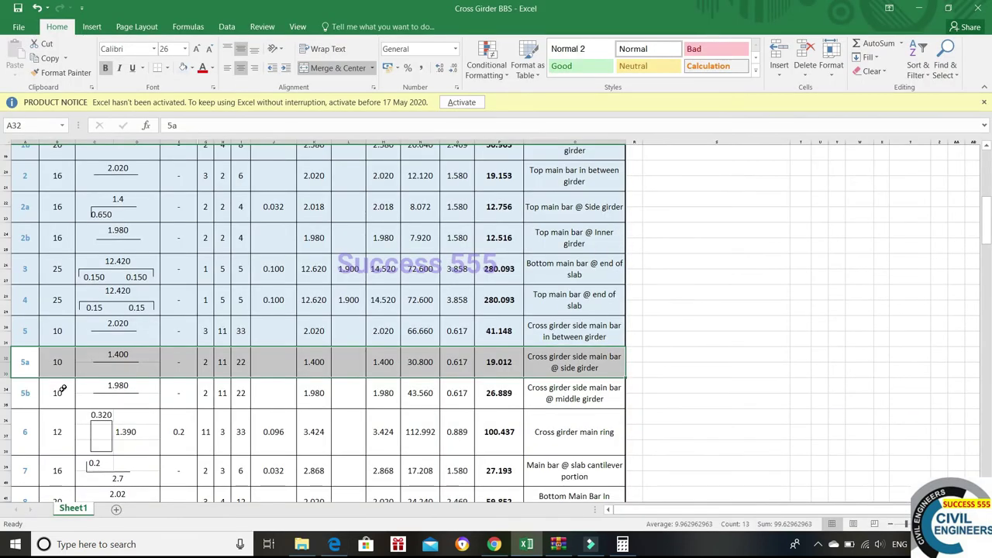
{"action": "left_click_drag", "start_coordinate": [25, 376], "coordinate": [587, 385]}
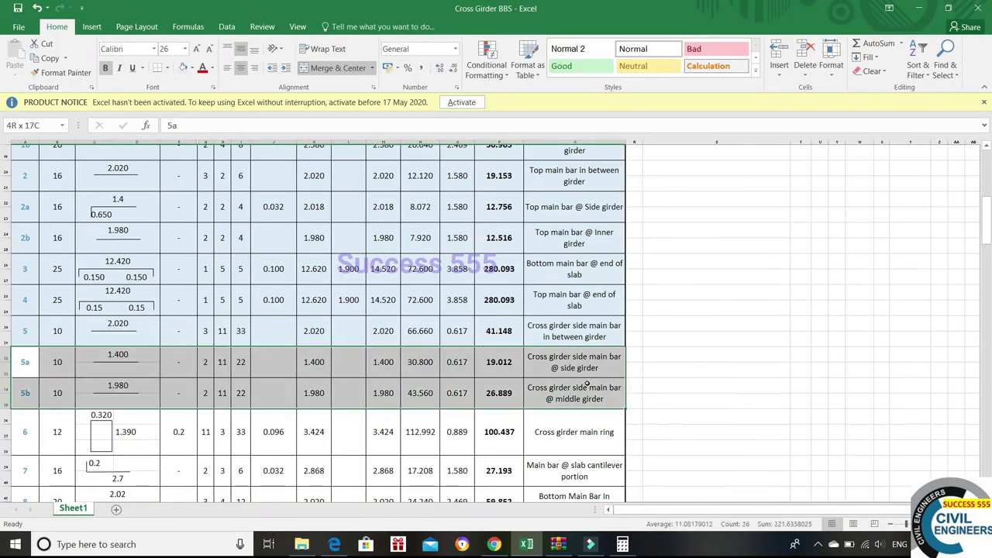
{"action": "left_click", "coordinate": [183, 68]}
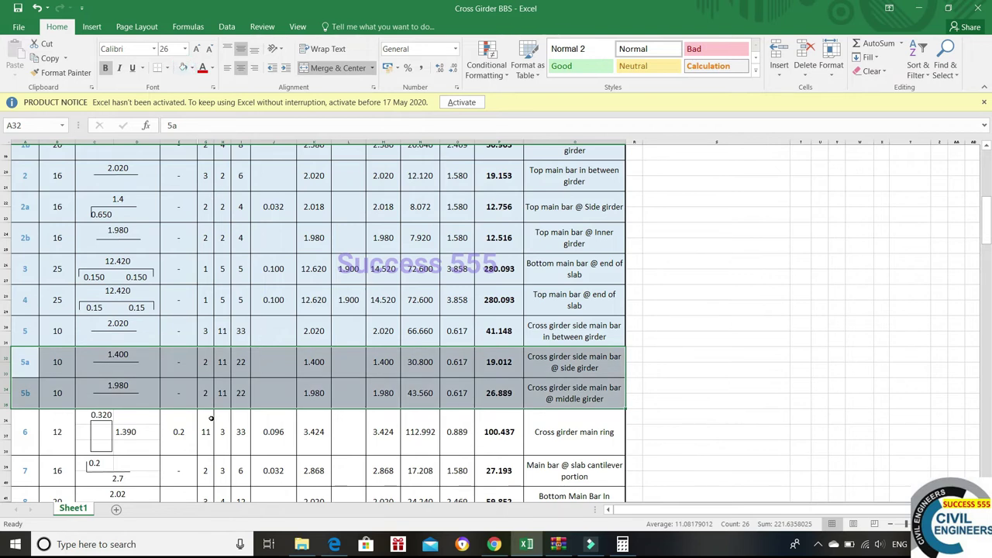
{"action": "scroll", "coordinate": [211, 418], "scroll_direction": "down", "scroll_amount": 1}
{"action": "key", "text": "Down"}
{"action": "key", "text": "Down"}
{"action": "scroll", "coordinate": [325, 356], "scroll_direction": "down", "scroll_amount": 2}
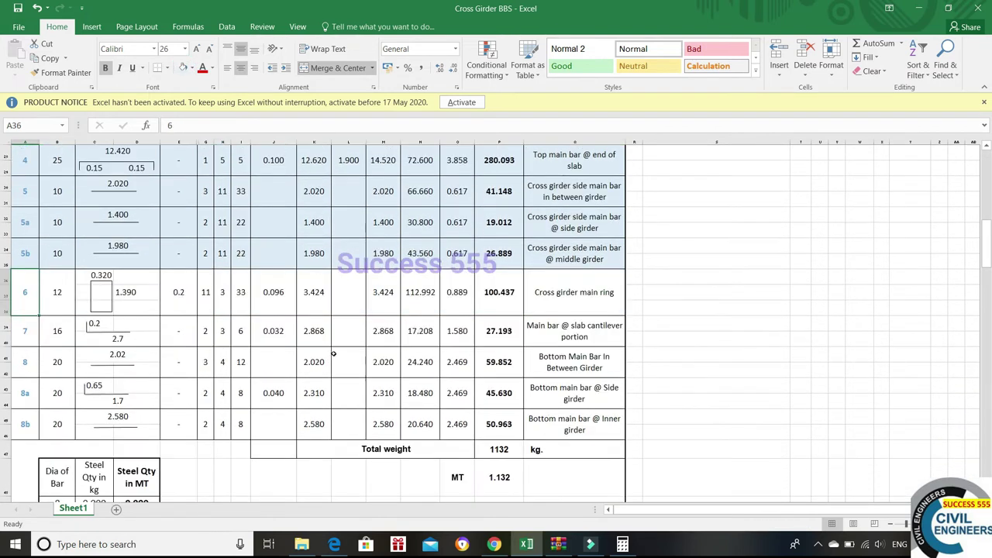
{"action": "left_click", "coordinate": [334, 544]}
{"action": "scroll", "coordinate": [868, 250], "scroll_direction": "right", "scroll_amount": 3}
Mark bar 6 and the web side bar in Section A-A in red
{"action": "scroll", "coordinate": [868, 250], "scroll_direction": "right", "scroll_amount": 3}
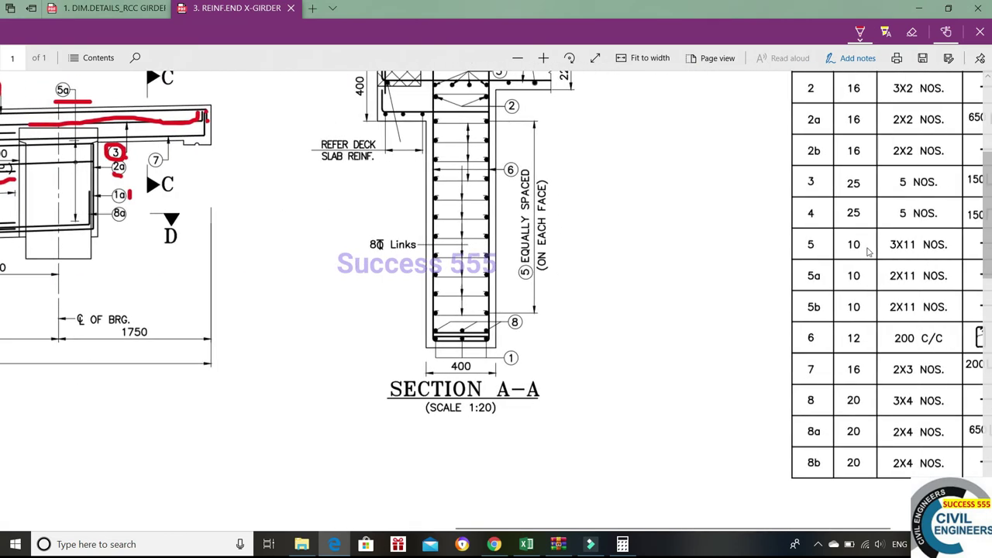
{"action": "scroll", "coordinate": [869, 251], "scroll_direction": "right", "scroll_amount": 3}
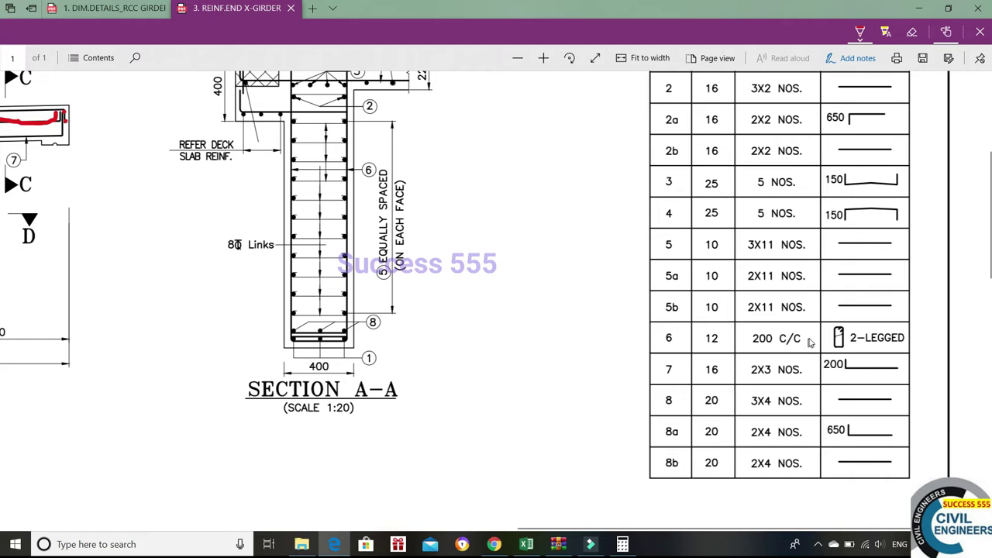
{"action": "scroll", "coordinate": [465, 263], "scroll_direction": "left", "scroll_amount": 5}
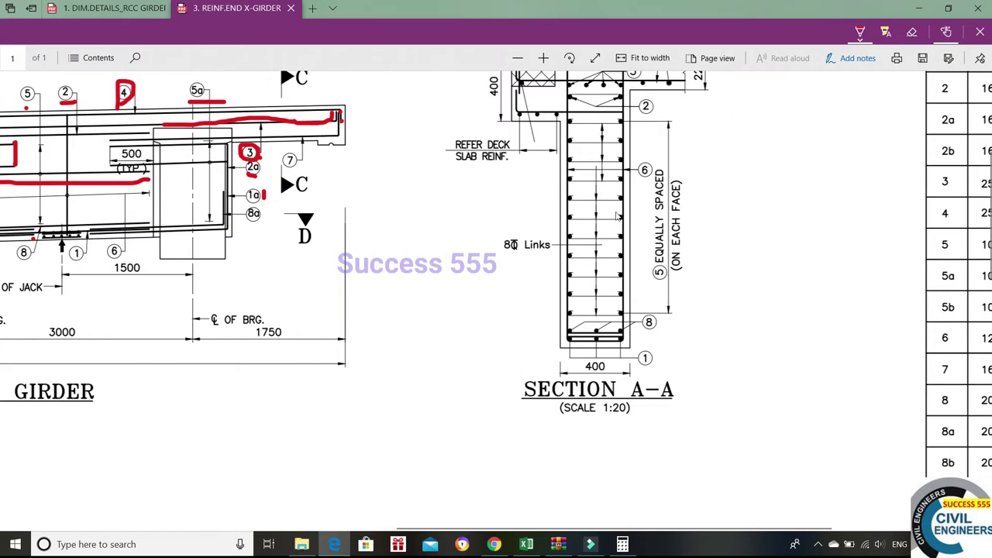
{"action": "scroll", "coordinate": [375, 199], "scroll_direction": "left", "scroll_amount": 9}
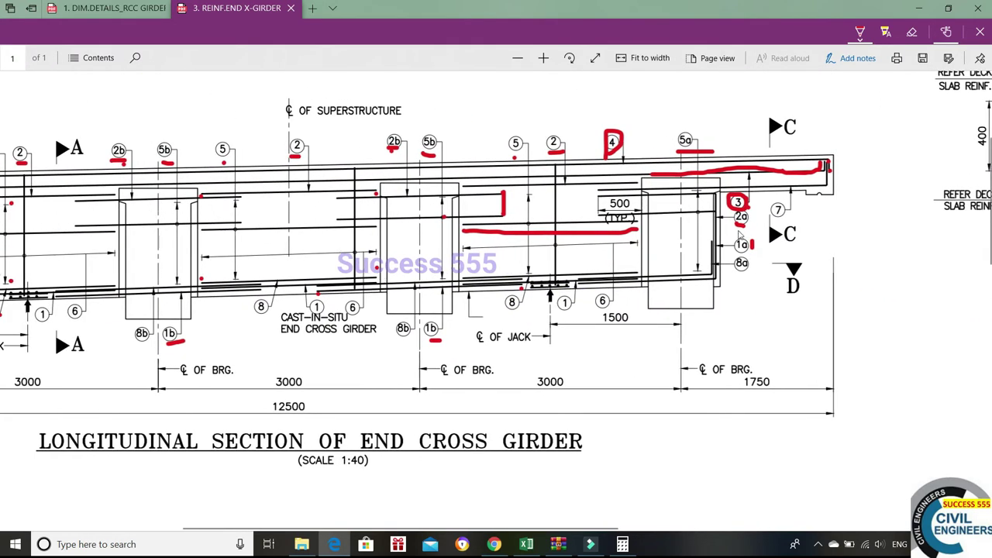
{"action": "scroll", "coordinate": [740, 234], "scroll_direction": "right", "scroll_amount": 7}
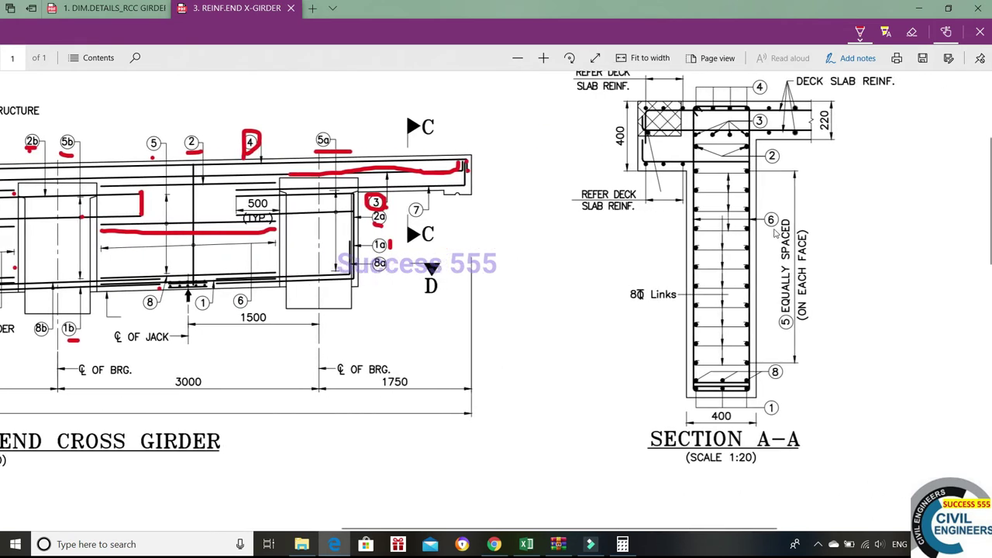
{"action": "left_click_drag", "start_coordinate": [774, 231], "coordinate": [769, 232]}
{"action": "scroll", "coordinate": [777, 457], "scroll_direction": "left", "scroll_amount": 2}
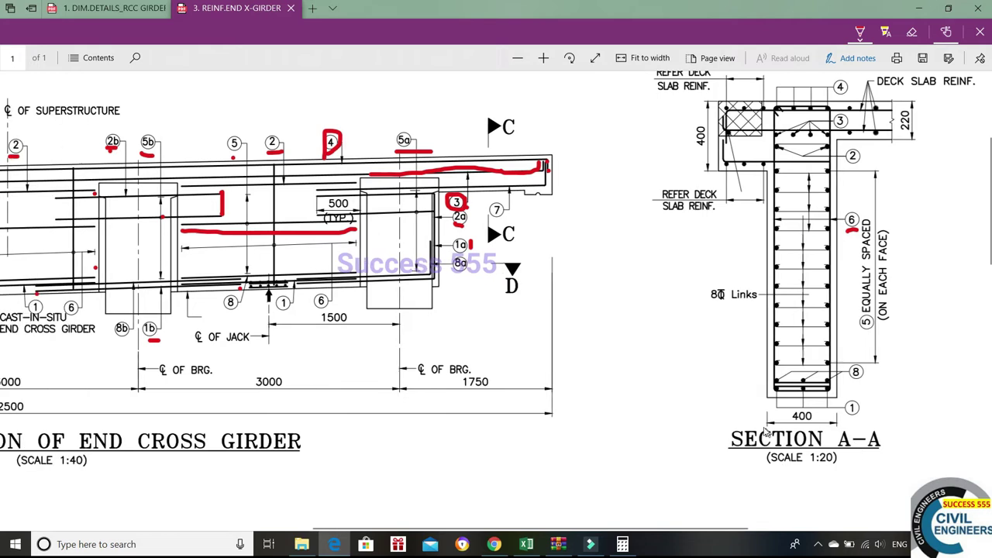
{"action": "scroll", "coordinate": [542, 349], "scroll_direction": "left", "scroll_amount": 5}
{"action": "scroll", "coordinate": [161, 282], "scroll_direction": "left", "scroll_amount": 3}
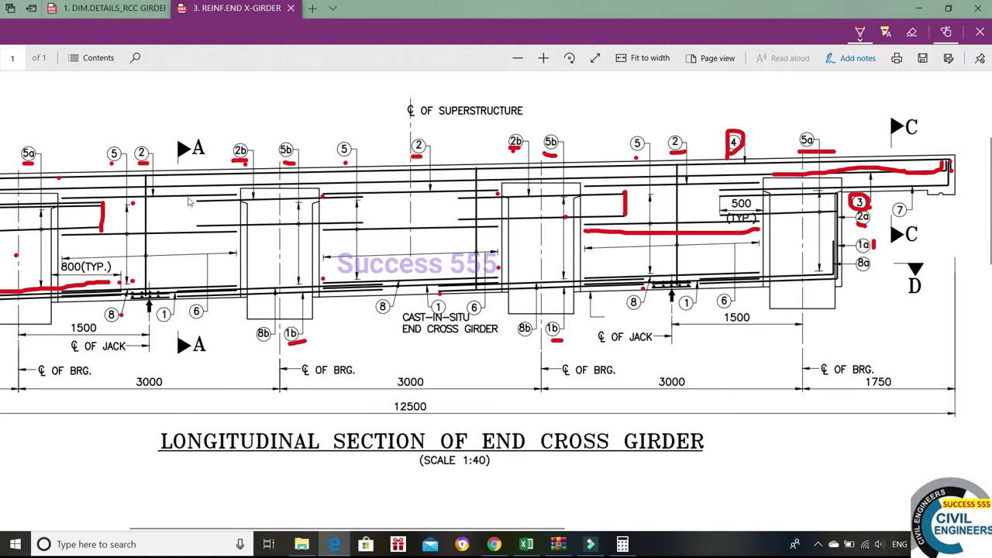
{"action": "scroll", "coordinate": [900, 398], "scroll_direction": "right", "scroll_amount": 10}
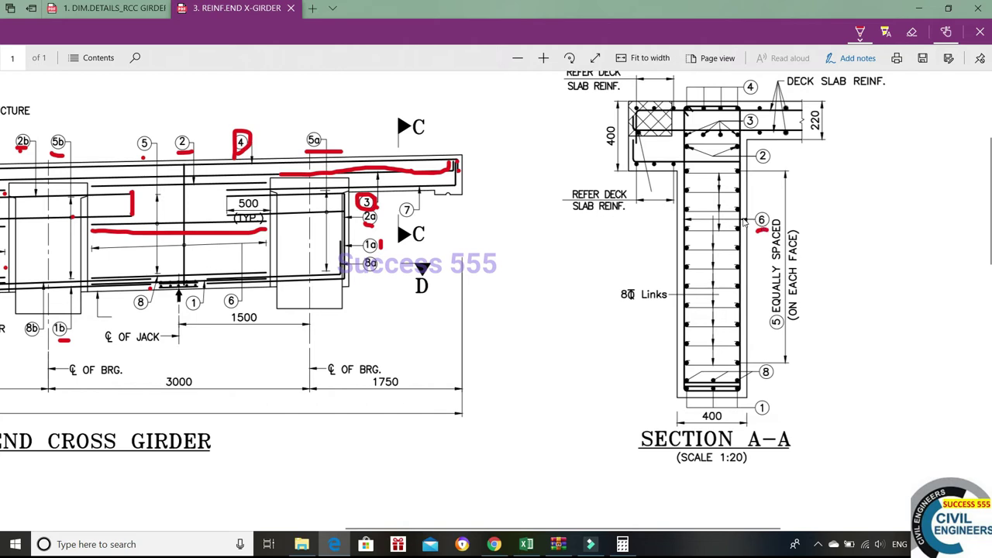
{"action": "left_click", "coordinate": [682, 219]}
Tick off the bars beside the 8b callout on the longitudinal section in red
{"action": "scroll", "coordinate": [956, 354], "scroll_direction": "right", "scroll_amount": 5}
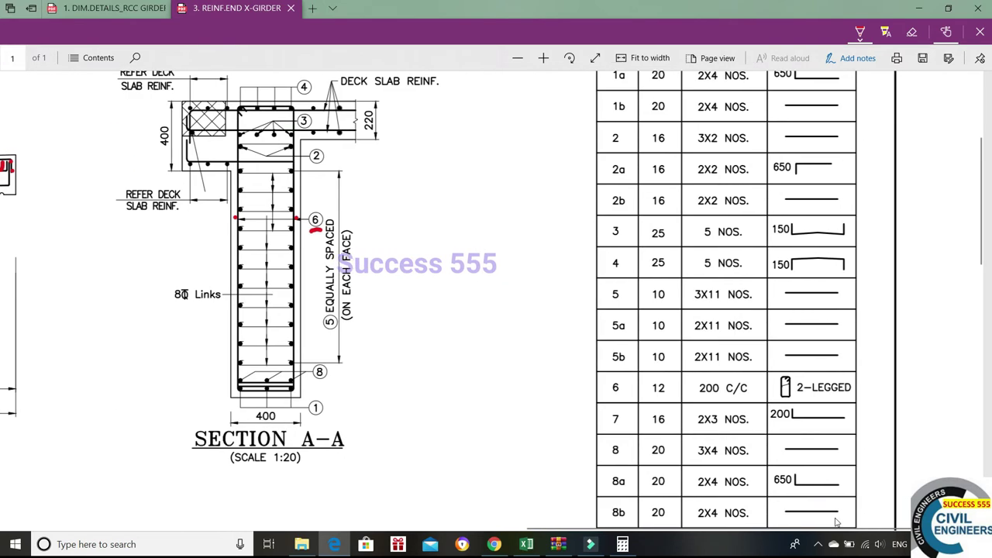
{"action": "scroll", "coordinate": [801, 392], "scroll_direction": "left", "scroll_amount": 1}
{"action": "scroll", "coordinate": [801, 391], "scroll_direction": "left", "scroll_amount": 8}
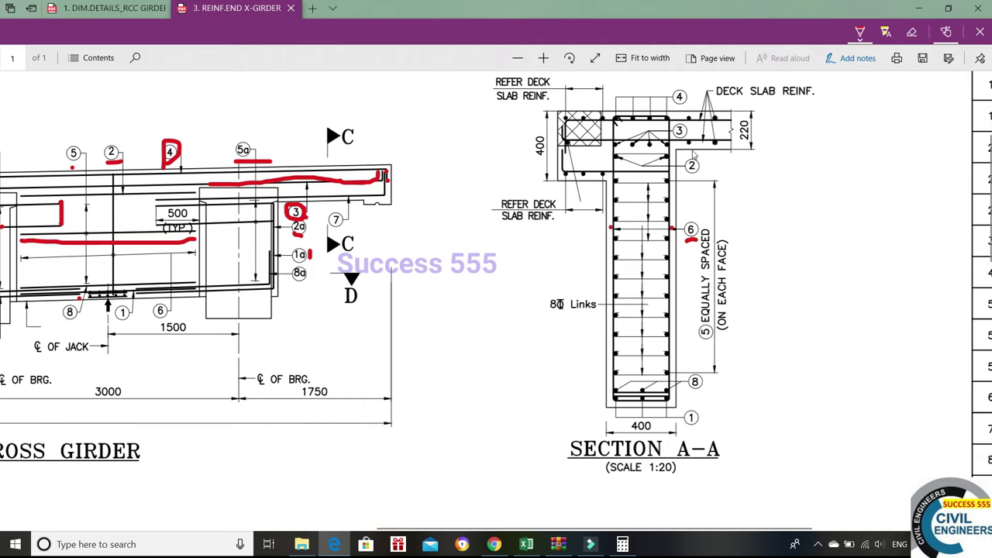
{"action": "scroll", "coordinate": [695, 155], "scroll_direction": "left", "scroll_amount": 1}
{"action": "scroll", "coordinate": [551, 230], "scroll_direction": "right", "scroll_amount": 3}
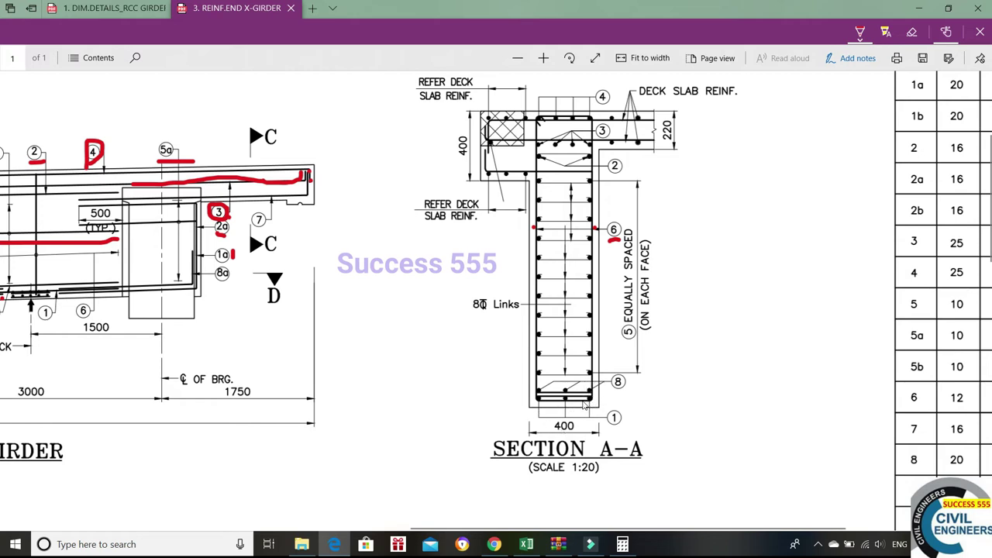
{"action": "scroll", "coordinate": [580, 379], "scroll_direction": "left", "scroll_amount": 5}
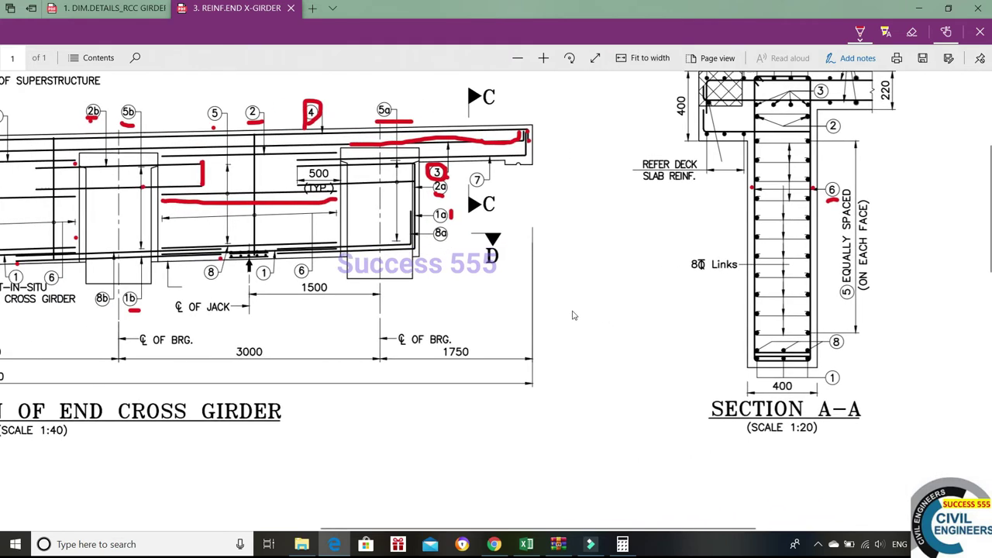
{"action": "scroll", "coordinate": [568, 299], "scroll_direction": "left", "scroll_amount": 5}
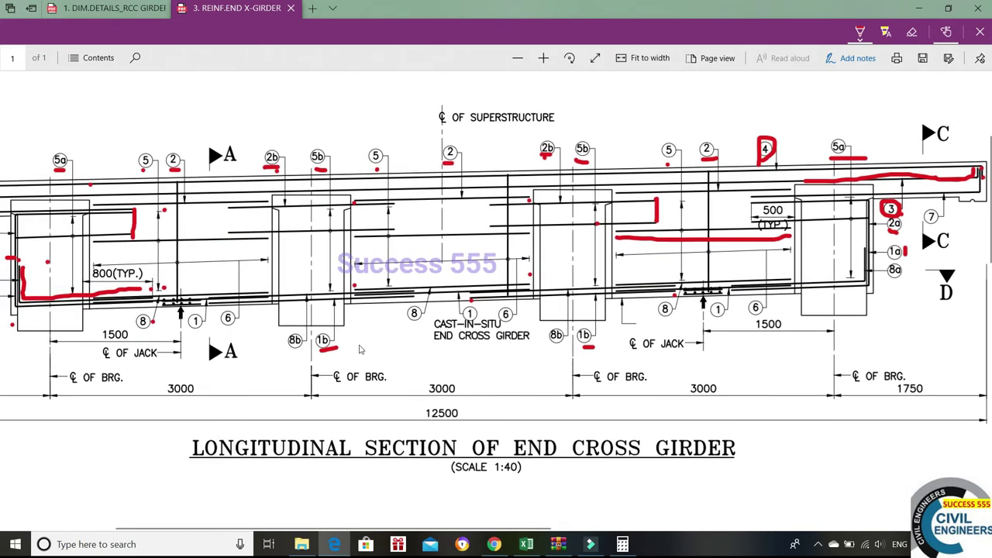
{"action": "scroll", "coordinate": [359, 311], "scroll_direction": "left", "scroll_amount": 1}
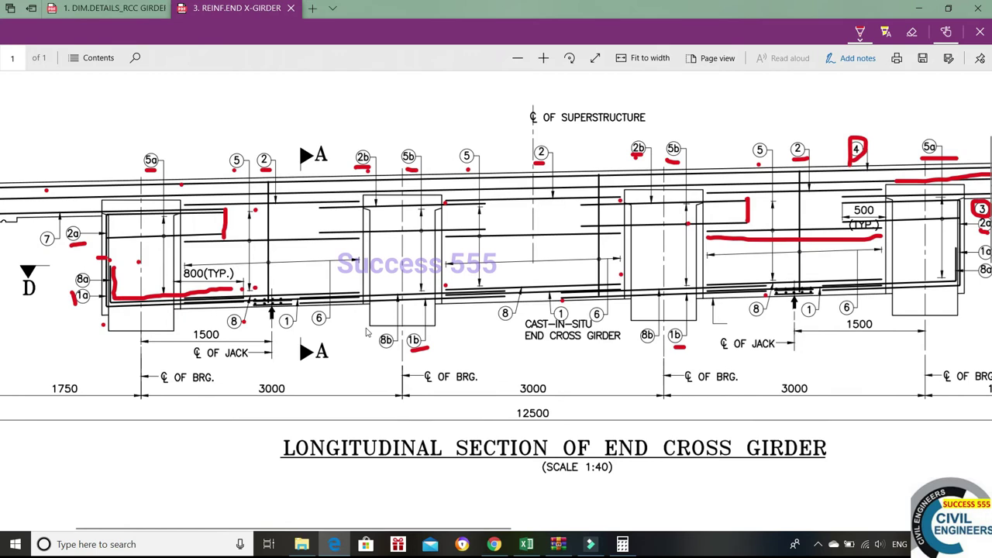
{"action": "left_click_drag", "start_coordinate": [362, 333], "coordinate": [371, 332]}
{"action": "left_click", "coordinate": [363, 307]}
Switch to the girder dimension details drawing in Edge and pan around it
{"action": "left_click", "coordinate": [119, 6]}
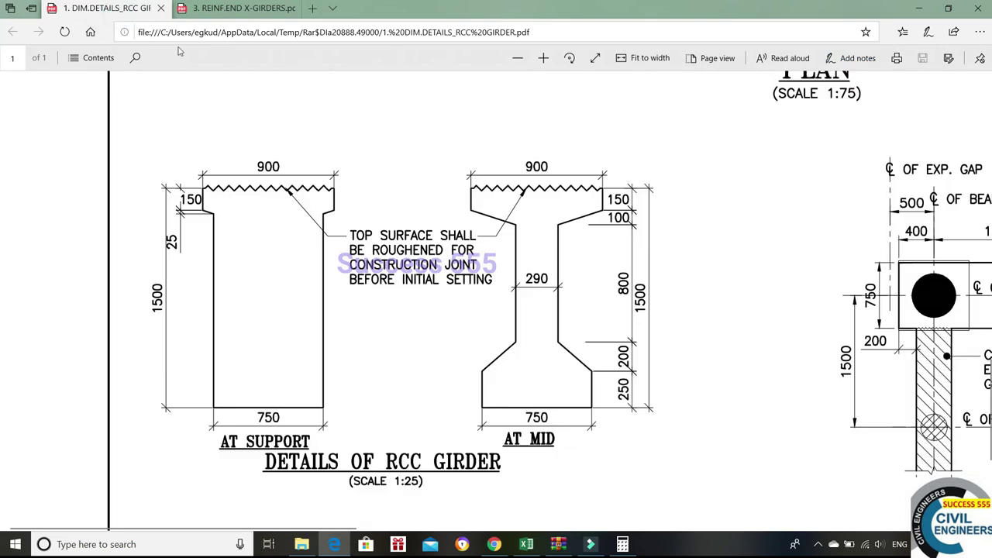
{"action": "scroll", "coordinate": [504, 246], "scroll_direction": "up", "scroll_amount": 5}
{"action": "scroll", "coordinate": [504, 245], "scroll_direction": "right", "scroll_amount": 15}
{"action": "scroll", "coordinate": [504, 238], "scroll_direction": "left", "scroll_amount": 5}
{"action": "scroll", "coordinate": [564, 250], "scroll_direction": "down", "scroll_amount": 5}
{"action": "scroll", "coordinate": [845, 247], "scroll_direction": "up", "scroll_amount": 2}
{"action": "scroll", "coordinate": [603, 288], "scroll_direction": "right", "scroll_amount": 5}
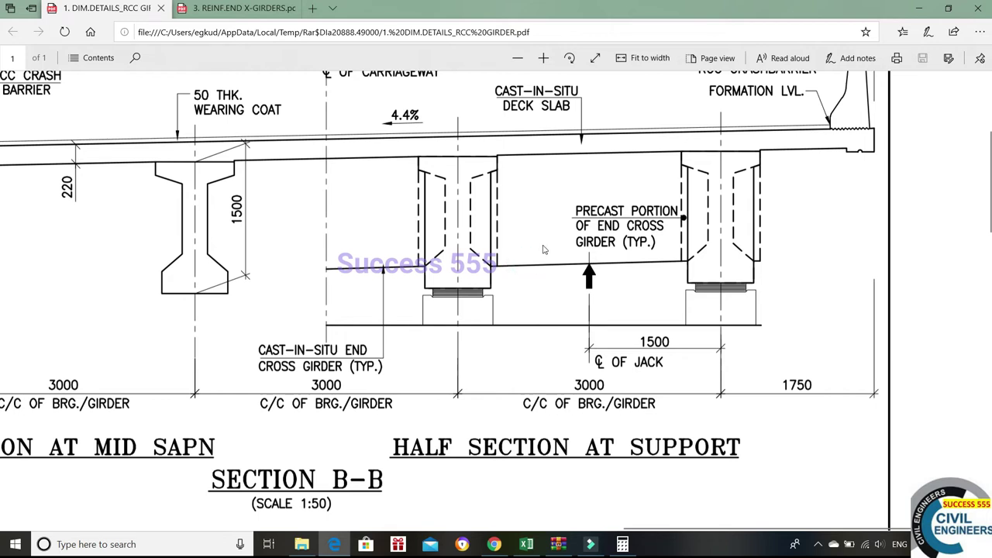
Trace the precast end cross girder line in red ink and mark its end near the bearing
{"action": "left_click", "coordinate": [841, 62]}
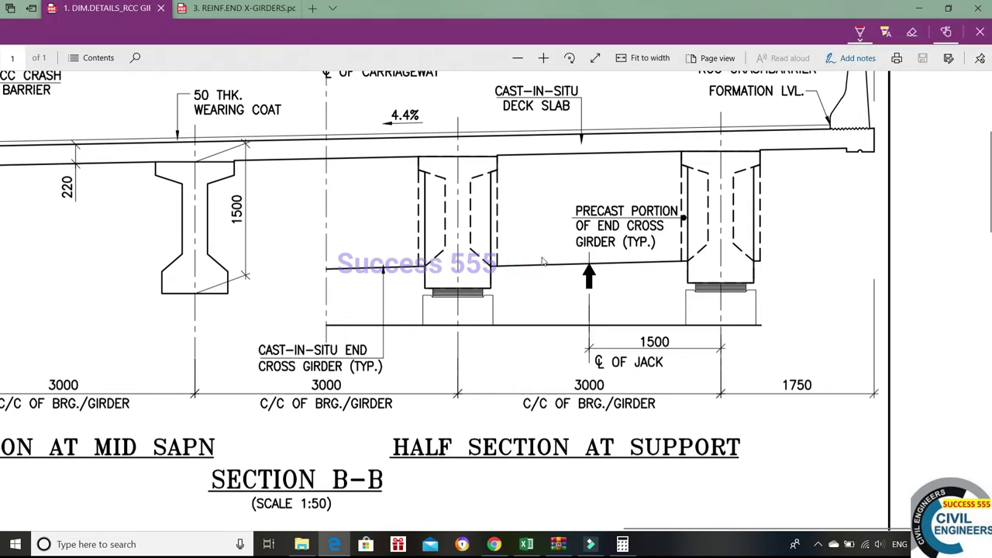
{"action": "left_click_drag", "start_coordinate": [517, 261], "coordinate": [679, 258]}
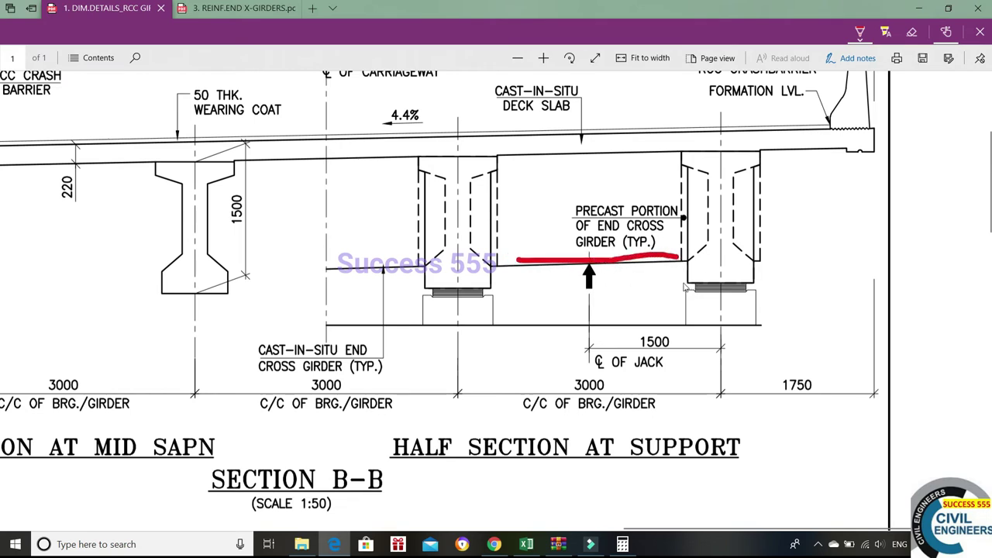
{"action": "left_click_drag", "start_coordinate": [674, 287], "coordinate": [682, 284]}
{"action": "left_click", "coordinate": [689, 262]}
Mark the mid girder's 750 base width and 250 dimension in red
{"action": "scroll", "coordinate": [692, 249], "scroll_direction": "down", "scroll_amount": 10}
{"action": "scroll", "coordinate": [691, 248], "scroll_direction": "left", "scroll_amount": 10}
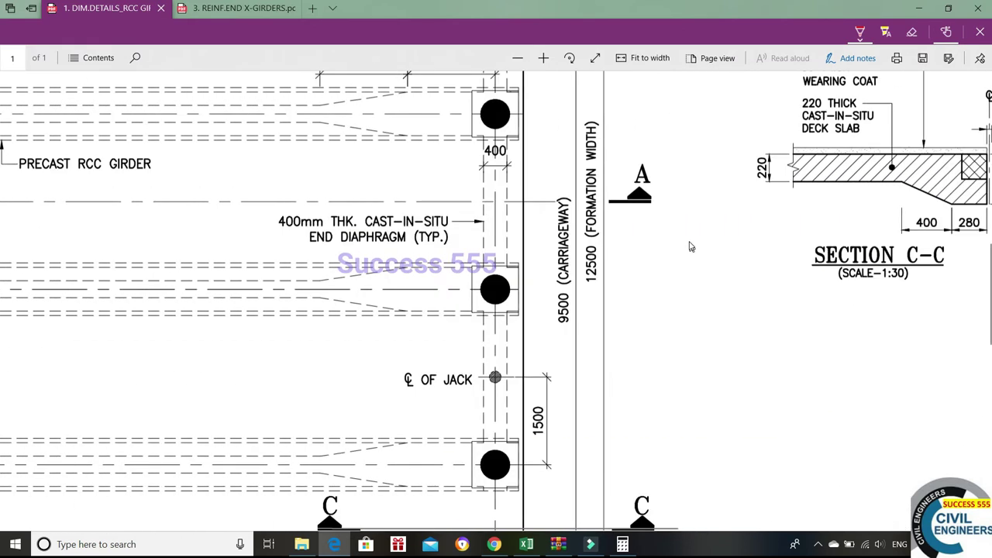
{"action": "scroll", "coordinate": [690, 246], "scroll_direction": "down", "scroll_amount": 5}
{"action": "scroll", "coordinate": [689, 241], "scroll_direction": "down", "scroll_amount": 3}
{"action": "scroll", "coordinate": [689, 241], "scroll_direction": "down", "scroll_amount": 3}
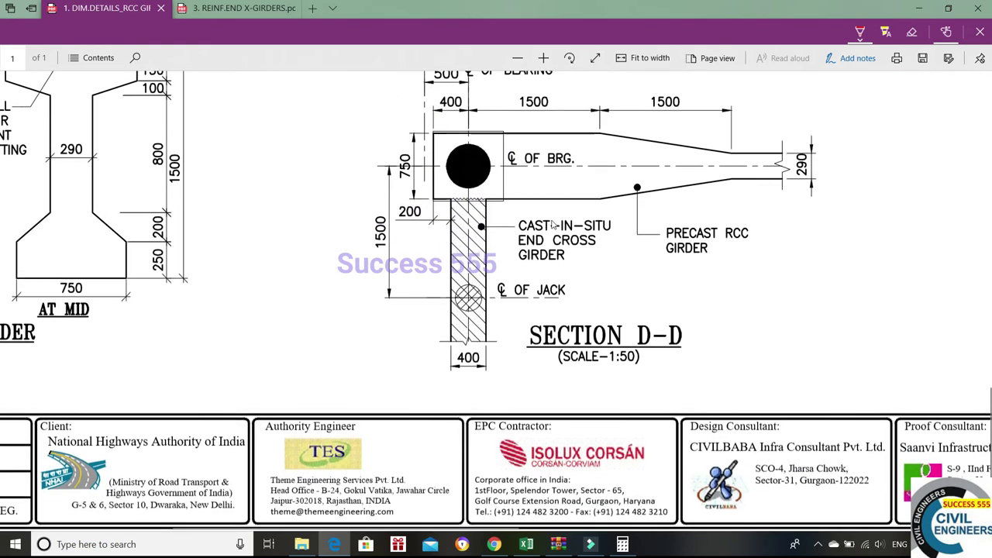
{"action": "scroll", "coordinate": [370, 204], "scroll_direction": "left", "scroll_amount": 5}
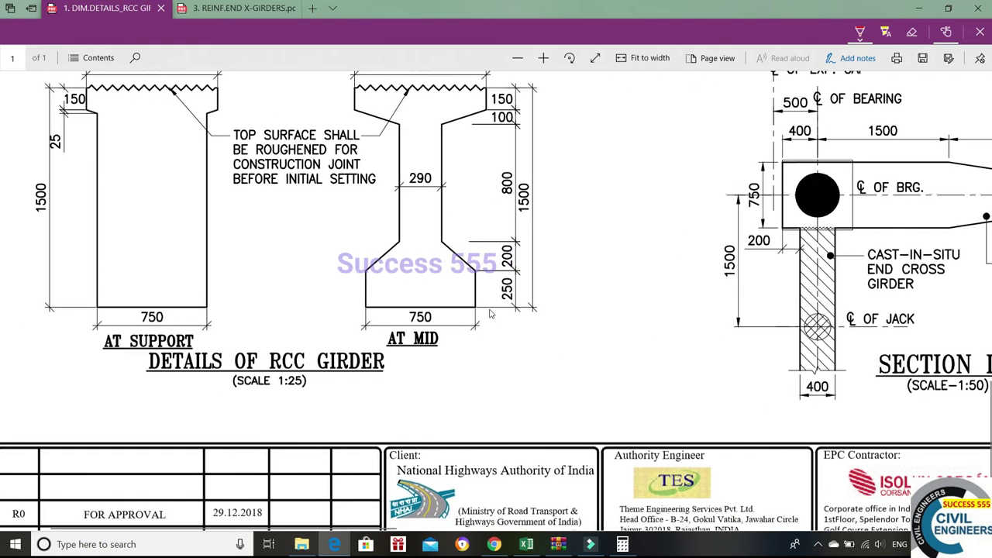
{"action": "left_click", "coordinate": [484, 314]}
{"action": "left_click", "coordinate": [482, 273]}
Mark the 1500 girder support depth as checked, then review the markings
{"action": "scroll", "coordinate": [557, 301], "scroll_direction": "right", "scroll_amount": 2}
{"action": "scroll", "coordinate": [556, 301], "scroll_direction": "right", "scroll_amount": 8}
{"action": "scroll", "coordinate": [557, 301], "scroll_direction": "up", "scroll_amount": 1}
{"action": "scroll", "coordinate": [556, 301], "scroll_direction": "down", "scroll_amount": 1}
{"action": "scroll", "coordinate": [556, 301], "scroll_direction": "left", "scroll_amount": 3}
{"action": "scroll", "coordinate": [557, 300], "scroll_direction": "down", "scroll_amount": 2}
{"action": "scroll", "coordinate": [557, 300], "scroll_direction": "left", "scroll_amount": 2}
{"action": "scroll", "coordinate": [558, 298], "scroll_direction": "up", "scroll_amount": 3}
{"action": "scroll", "coordinate": [560, 294], "scroll_direction": "up", "scroll_amount": 3}
{"action": "scroll", "coordinate": [560, 294], "scroll_direction": "right", "scroll_amount": 3}
{"action": "scroll", "coordinate": [559, 293], "scroll_direction": "up", "scroll_amount": 3}
{"action": "scroll", "coordinate": [558, 293], "scroll_direction": "right", "scroll_amount": 3}
{"action": "scroll", "coordinate": [558, 293], "scroll_direction": "right", "scroll_amount": 2}
{"action": "scroll", "coordinate": [559, 291], "scroll_direction": "down", "scroll_amount": 5}
{"action": "scroll", "coordinate": [559, 291], "scroll_direction": "left", "scroll_amount": 6}
{"action": "scroll", "coordinate": [559, 289], "scroll_direction": "left", "scroll_amount": 5}
{"action": "scroll", "coordinate": [560, 289], "scroll_direction": "left", "scroll_amount": 5}
{"action": "scroll", "coordinate": [561, 287], "scroll_direction": "left", "scroll_amount": 1}
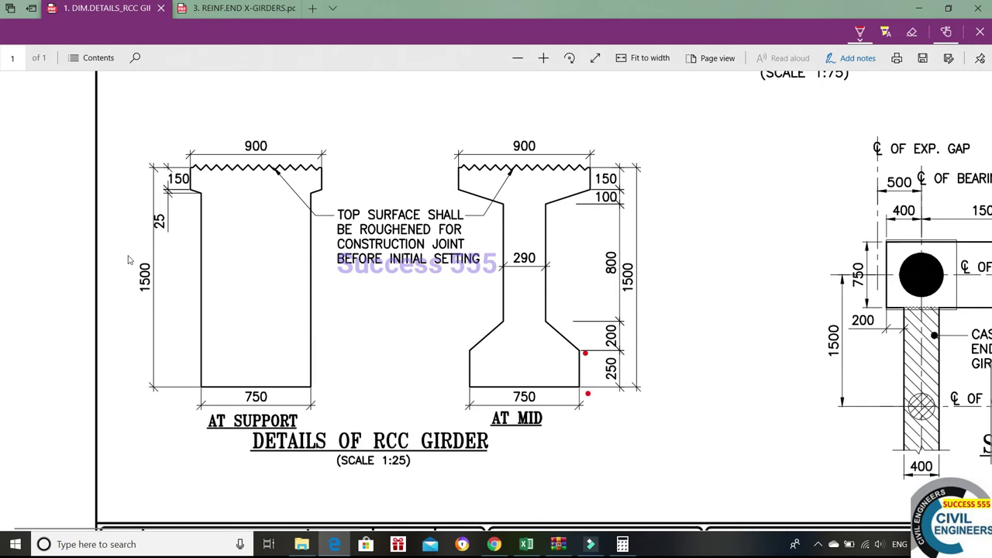
{"action": "left_click_drag", "start_coordinate": [135, 264], "coordinate": [135, 290]}
{"action": "scroll", "coordinate": [732, 368], "scroll_direction": "down", "scroll_amount": 1}
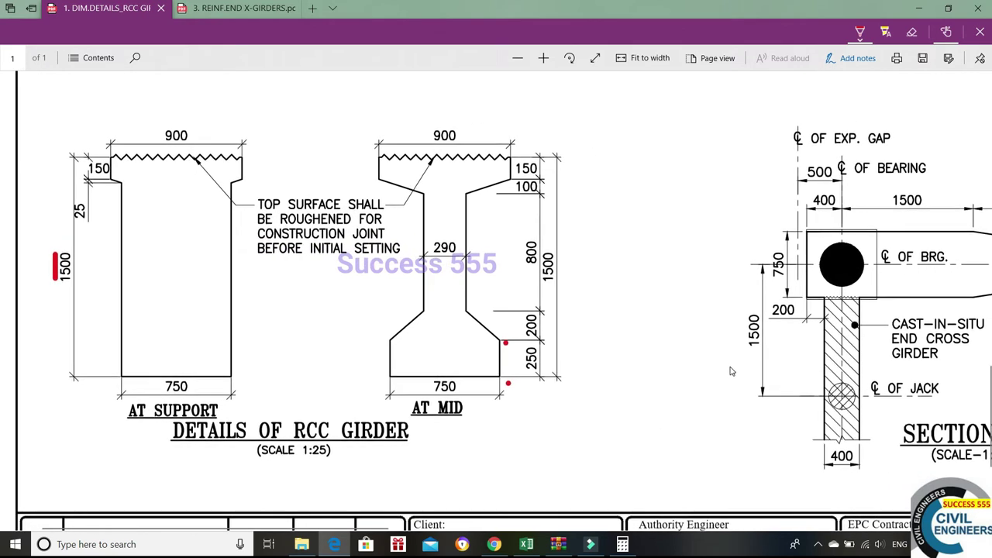
{"action": "scroll", "coordinate": [732, 365], "scroll_direction": "up", "scroll_amount": 1}
{"action": "scroll", "coordinate": [732, 364], "scroll_direction": "right", "scroll_amount": 5}
{"action": "scroll", "coordinate": [740, 341], "scroll_direction": "down", "scroll_amount": 8}
{"action": "scroll", "coordinate": [740, 339], "scroll_direction": "right", "scroll_amount": 7}
{"action": "scroll", "coordinate": [853, 380], "scroll_direction": "down", "scroll_amount": 2}
{"action": "scroll", "coordinate": [879, 395], "scroll_direction": "right", "scroll_amount": 2}
{"action": "scroll", "coordinate": [879, 395], "scroll_direction": "right", "scroll_amount": 2}
{"action": "scroll", "coordinate": [879, 397], "scroll_direction": "left", "scroll_amount": 2}
{"action": "scroll", "coordinate": [564, 401], "scroll_direction": "left", "scroll_amount": 4}
{"action": "scroll", "coordinate": [564, 401], "scroll_direction": "left", "scroll_amount": 5}
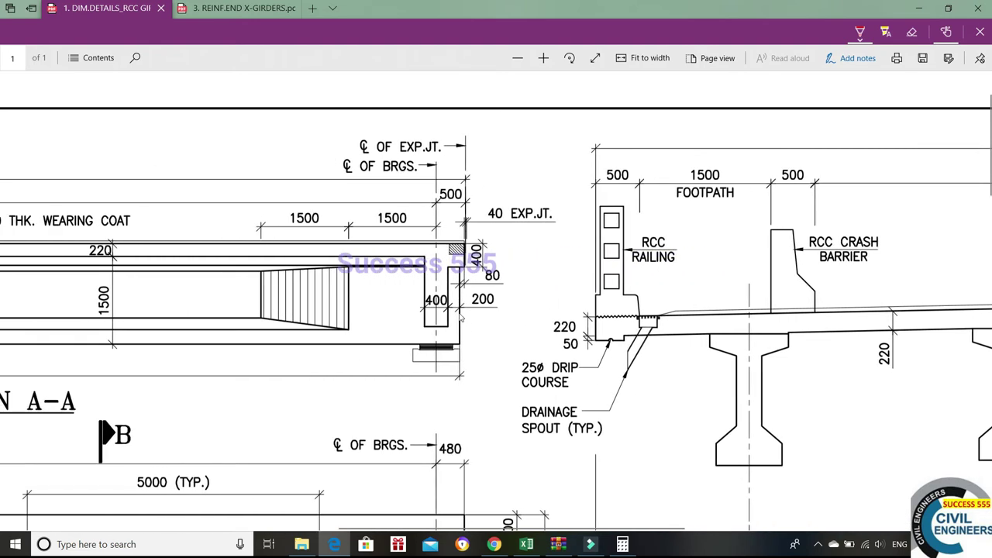
Glance at the schedule, then show Section A-A on the 3. REINF.END X-GIRDER drawing
{"action": "key", "text": "alt+Tab"}
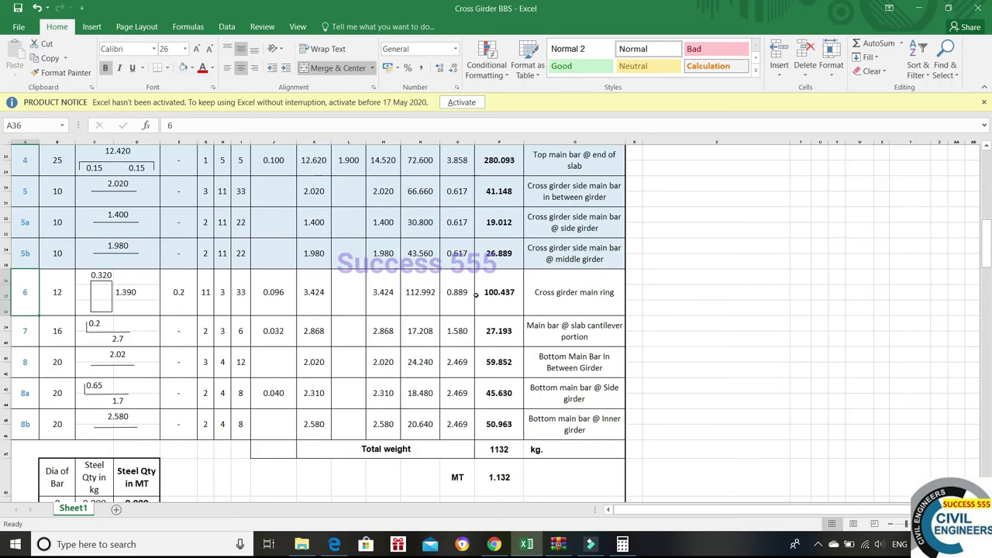
{"action": "key", "text": "alt+Tab"}
{"action": "left_click", "coordinate": [263, 8]}
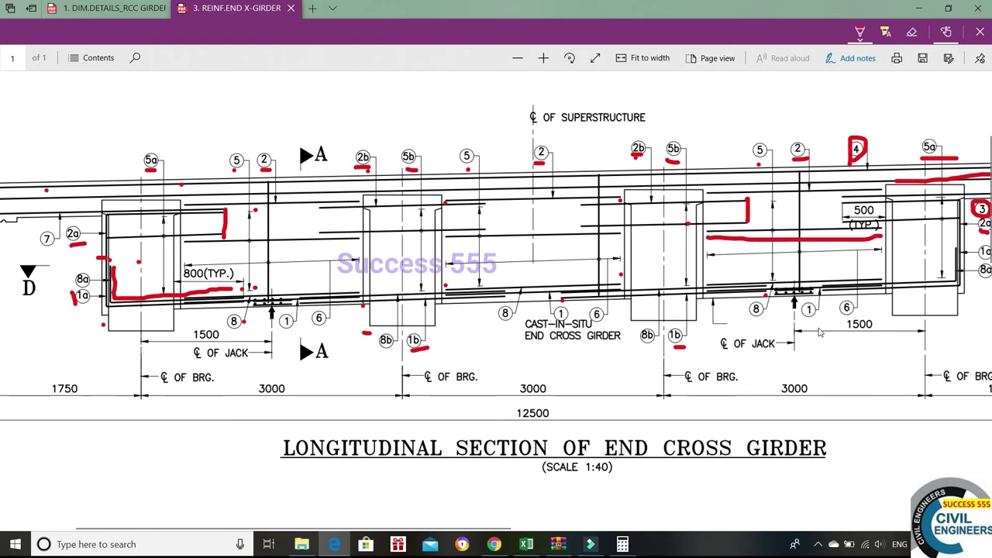
{"action": "scroll", "coordinate": [792, 310], "scroll_direction": "right", "scroll_amount": 10}
{"action": "scroll", "coordinate": [685, 109], "scroll_direction": "up", "scroll_amount": 1}
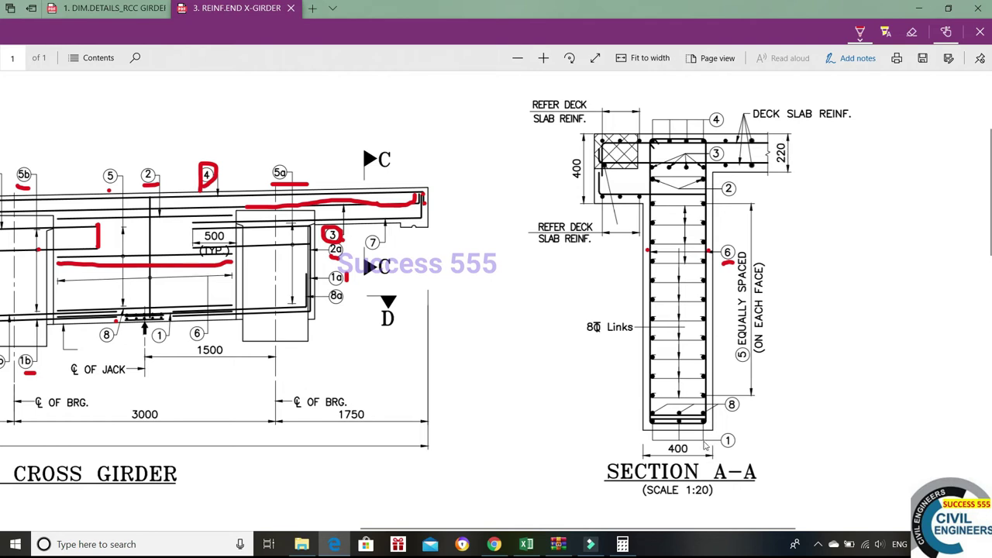
Compute 1.5 − 0.25 + 0.22 − 0.04 − 0.04 = 1.39 in Calculator, then minimise it
{"action": "left_click", "coordinate": [623, 544]}
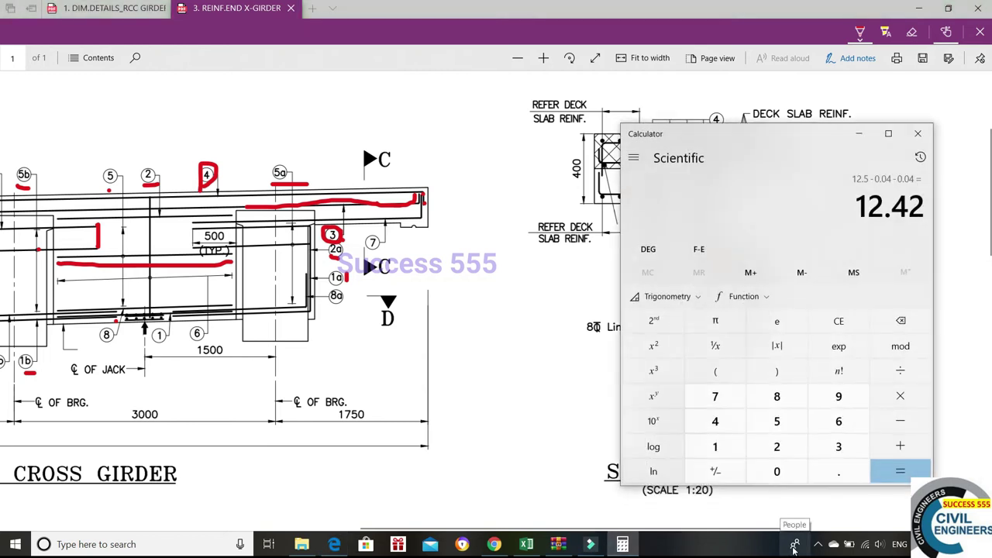
{"action": "type", "text": "1.5"}
{"action": "key", "text": "minus"}
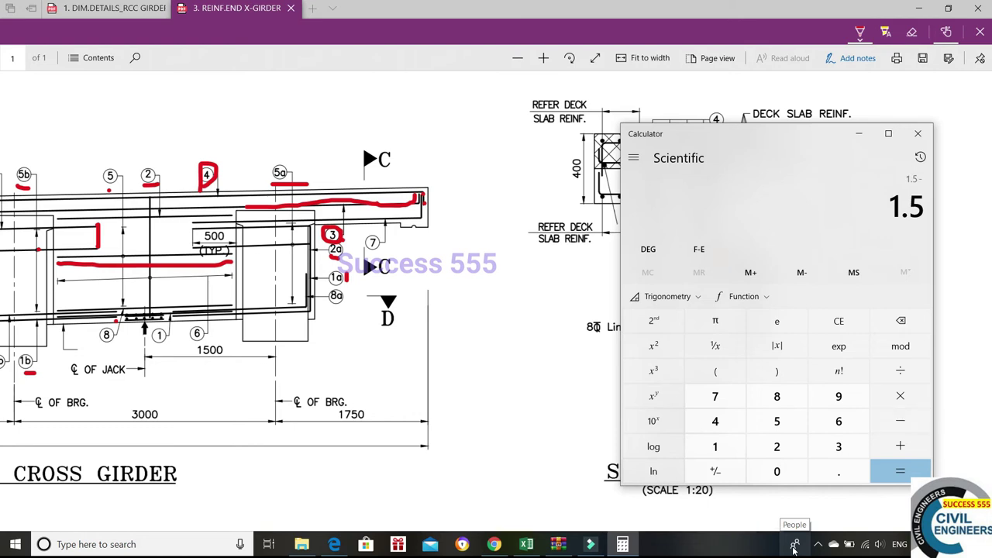
{"action": "type", "text": "0.25"}
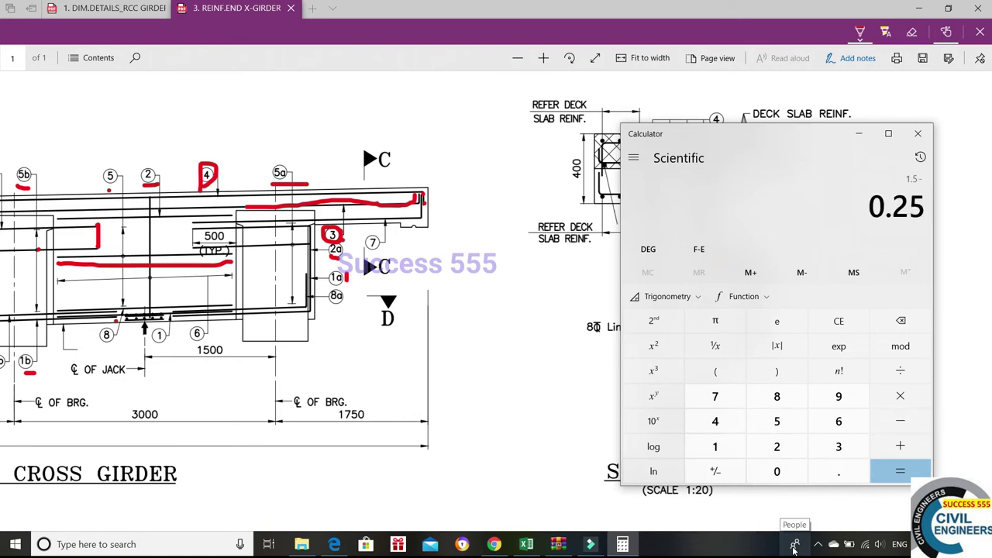
{"action": "key", "text": "Return"}
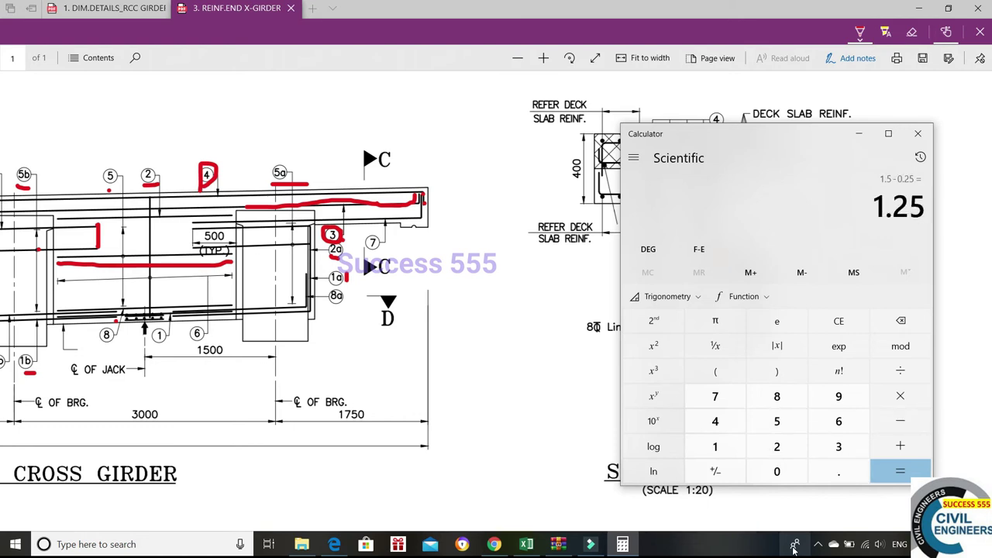
{"action": "type", "text": "0.22"}
{"action": "key", "text": "Return"}
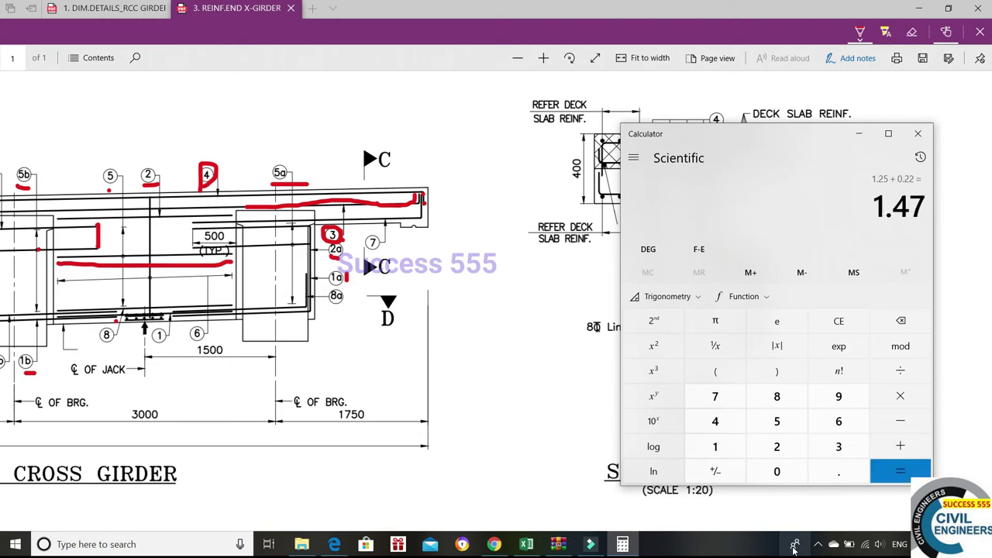
{"action": "type", "text": "-0.04"}
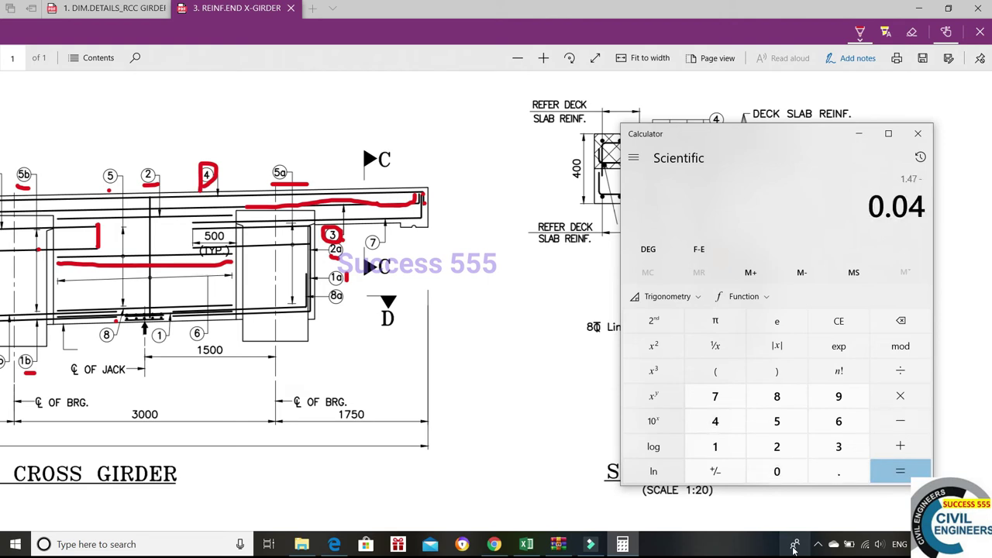
{"action": "type", "text": "- 0.04 -"}
{"action": "key", "text": "Return"}
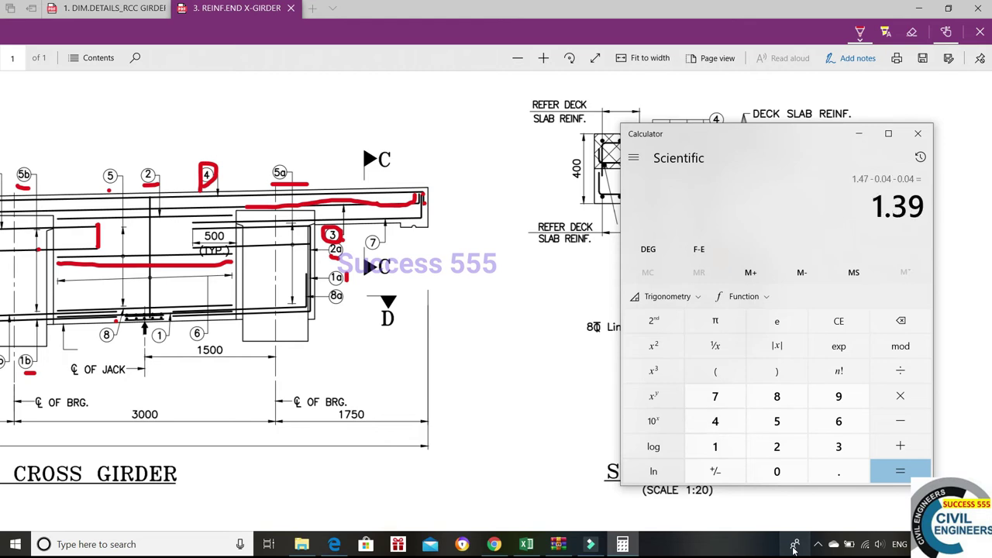
{"action": "left_click", "coordinate": [851, 134]}
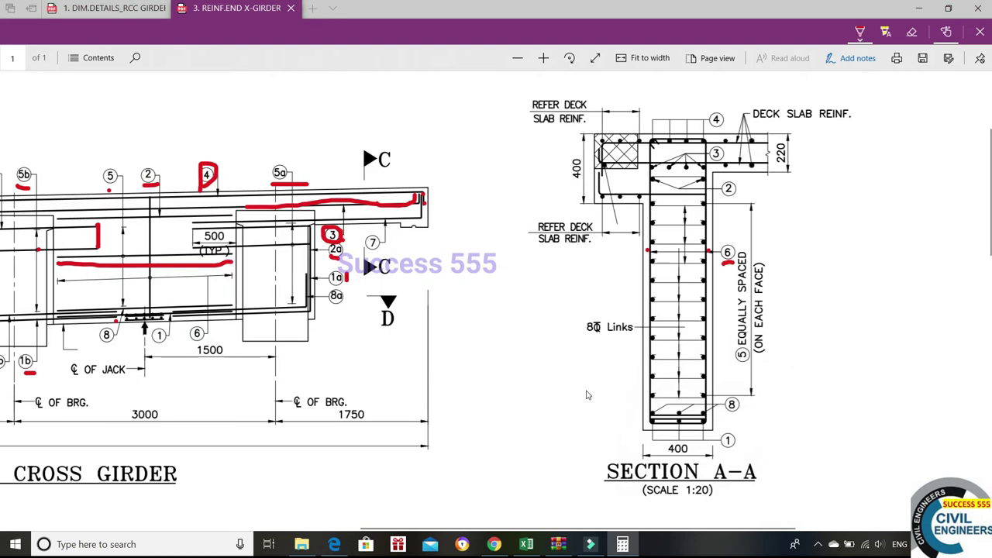
{"action": "key", "text": "alt+Tab"}
{"action": "key", "text": "alt+Tab"}
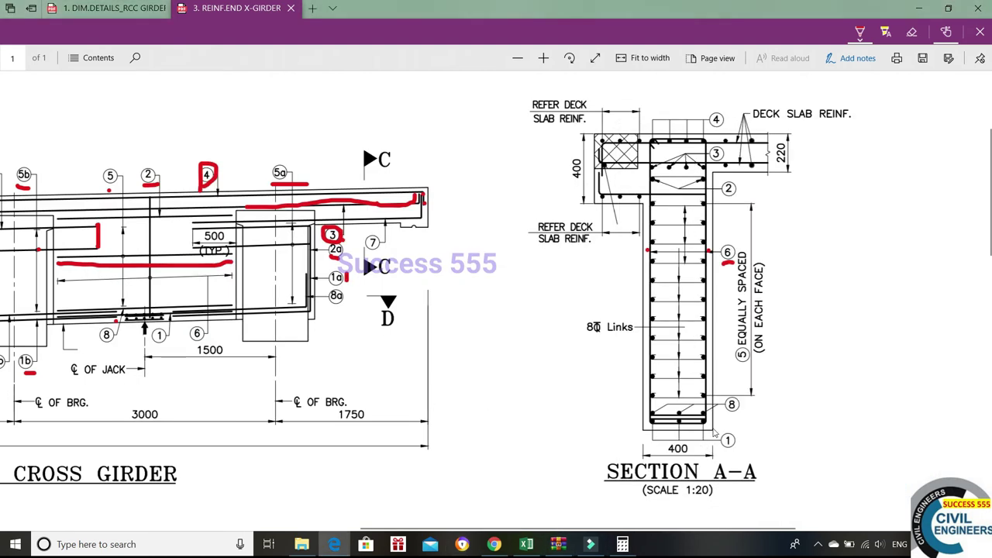
{"action": "left_click", "coordinate": [527, 545]}
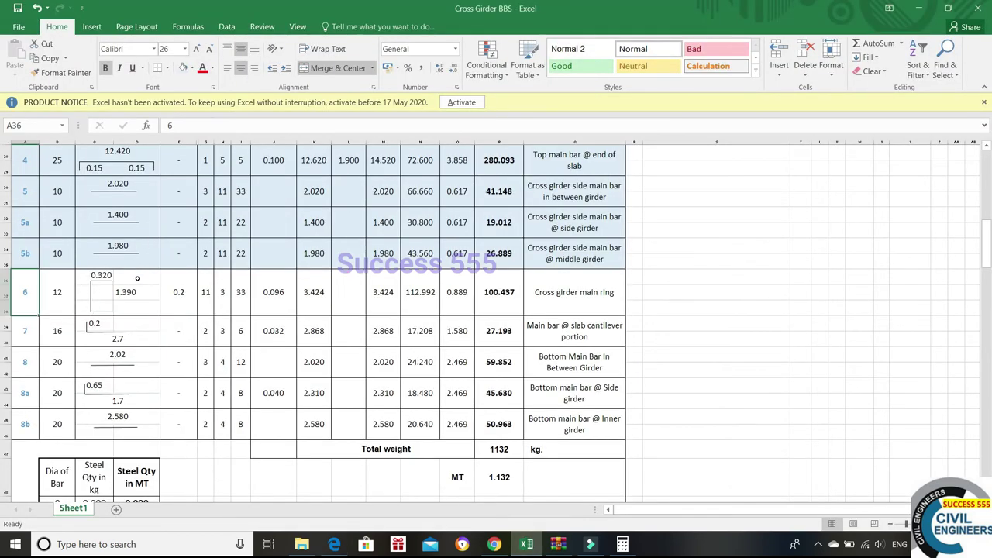
{"action": "left_click", "coordinate": [623, 545]}
{"action": "left_click", "coordinate": [623, 544]}
{"action": "key", "text": "alt+Tab"}
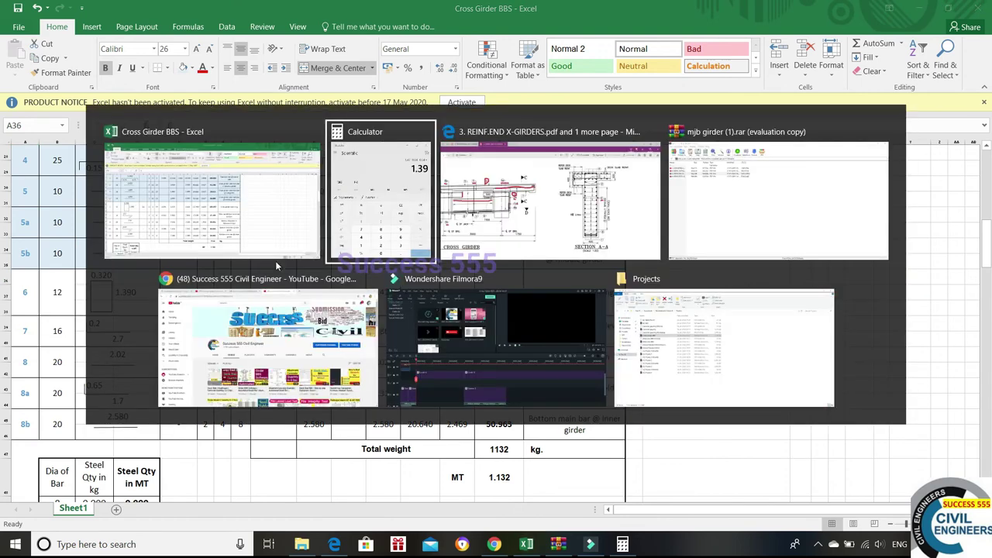
{"action": "key", "text": "alt+Tab"}
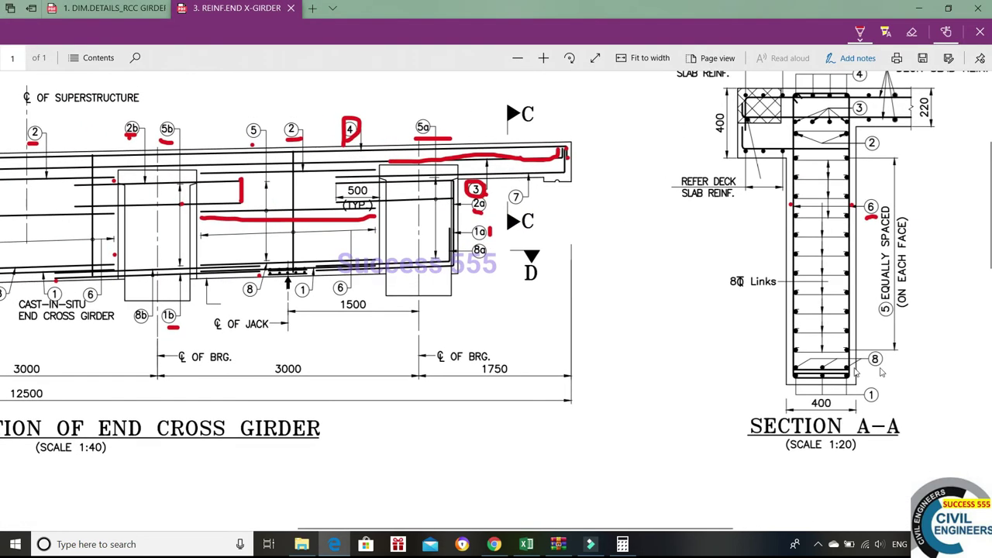
Bring the girder's longitudinal section into view and place two red ink dots on it
{"action": "scroll", "coordinate": [142, 224], "scroll_direction": "left", "scroll_amount": 10}
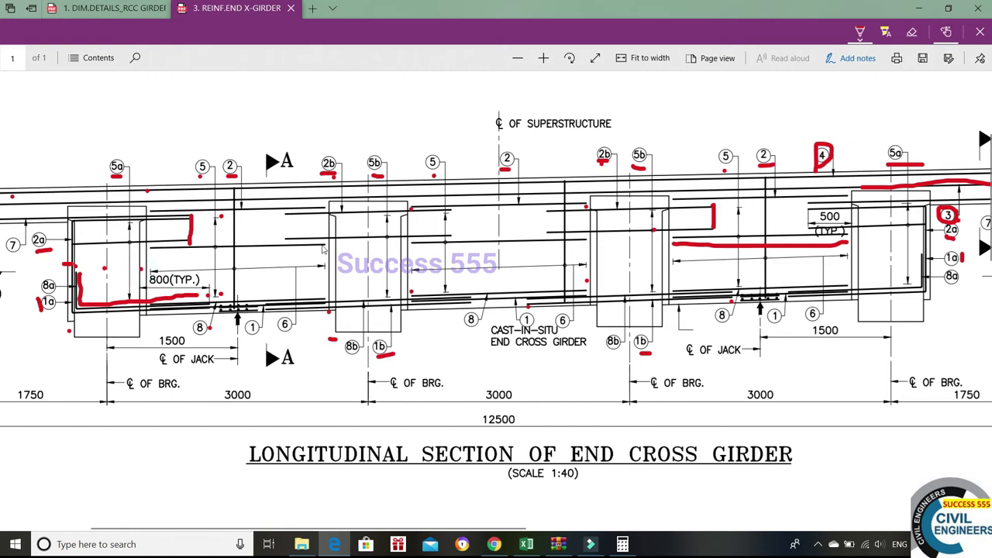
{"action": "left_click", "coordinate": [329, 267]}
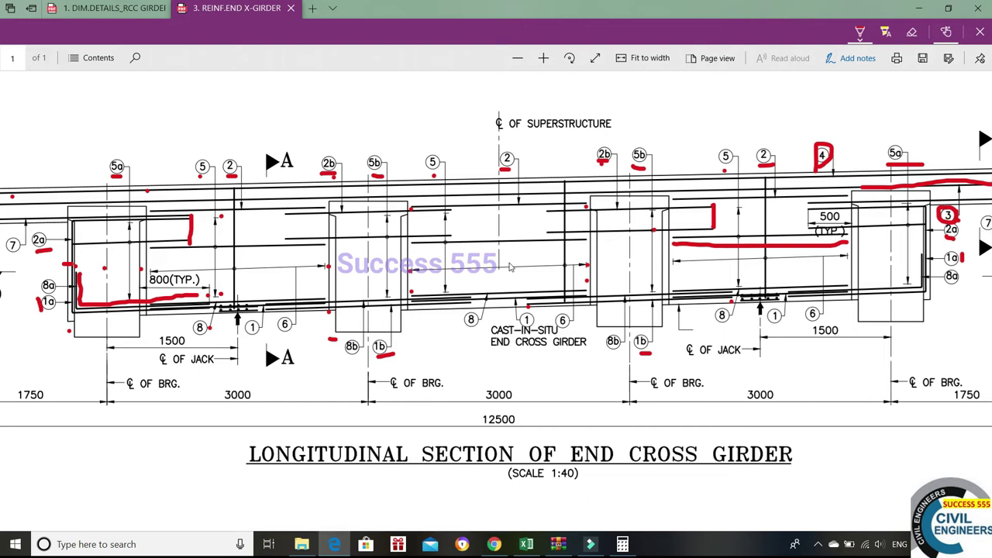
{"action": "scroll", "coordinate": [509, 267], "scroll_direction": "right", "scroll_amount": 5}
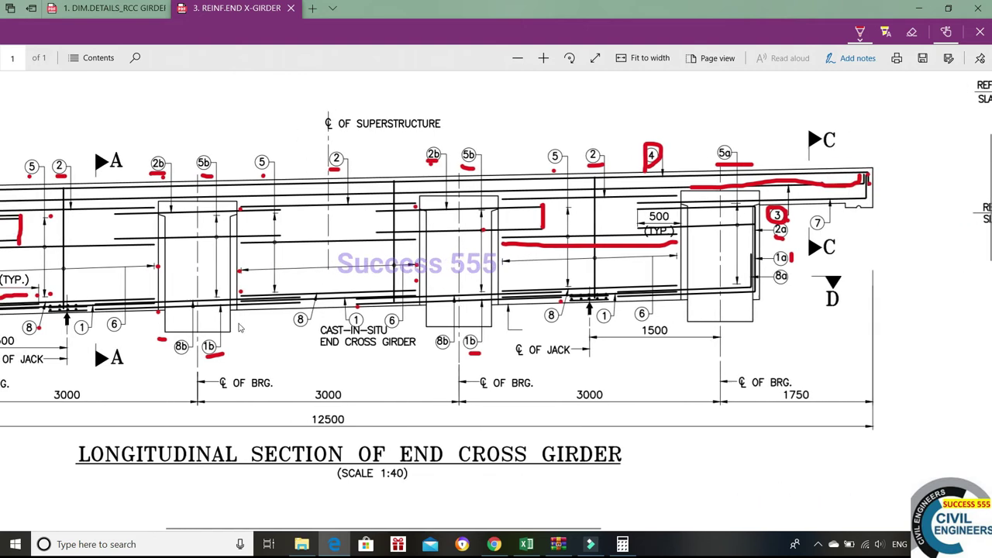
{"action": "left_click", "coordinate": [239, 322]}
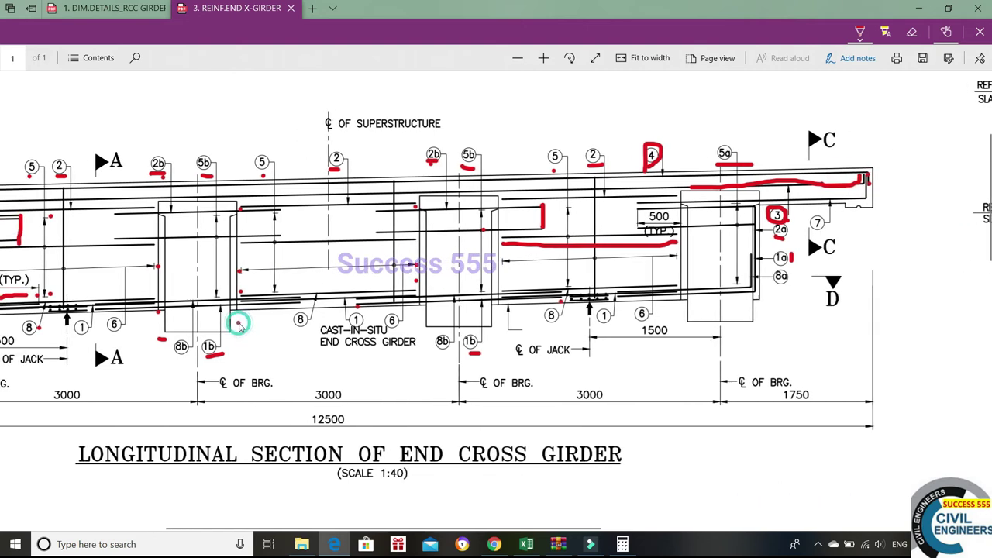
{"action": "left_click", "coordinate": [417, 319]}
Compute 3 − 0.45 − 0.45 − 0.04 − 0.04 = 2.02 in Calculator
{"action": "left_click", "coordinate": [622, 544]}
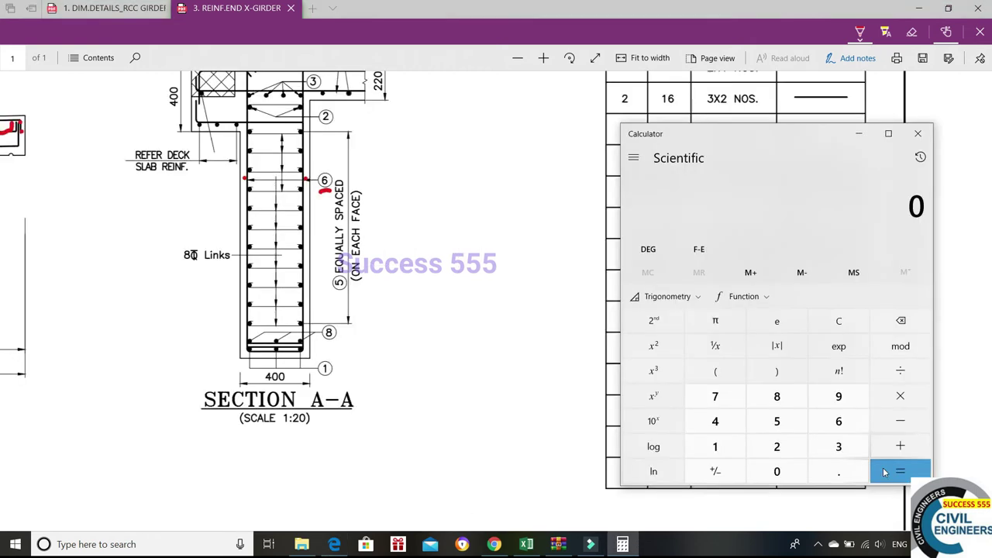
{"action": "type", "text": "3"}
{"action": "type", "text": "-"}
{"action": "type", "text": ".45-.45"}
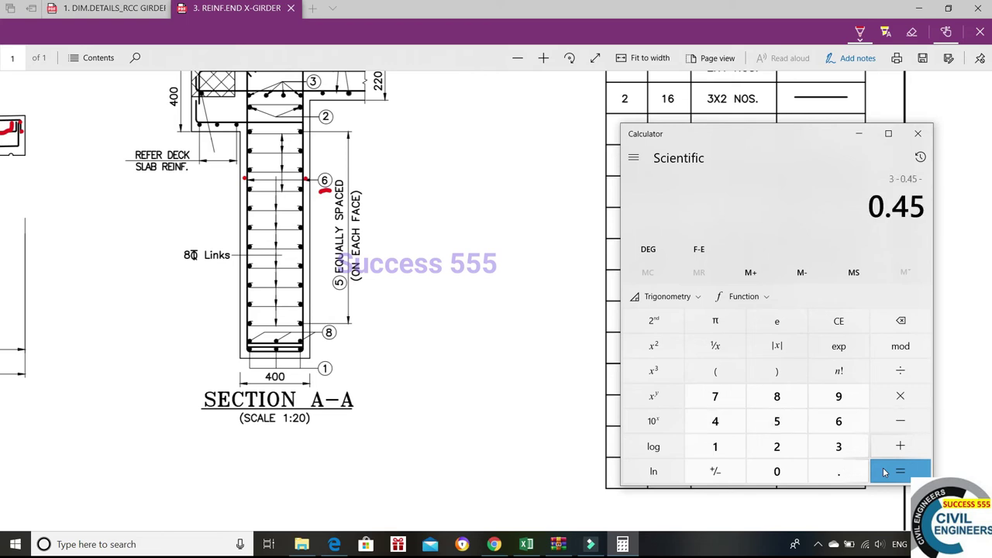
{"action": "left_click", "coordinate": [884, 472]}
{"action": "type", "text": "- 0.04 -"}
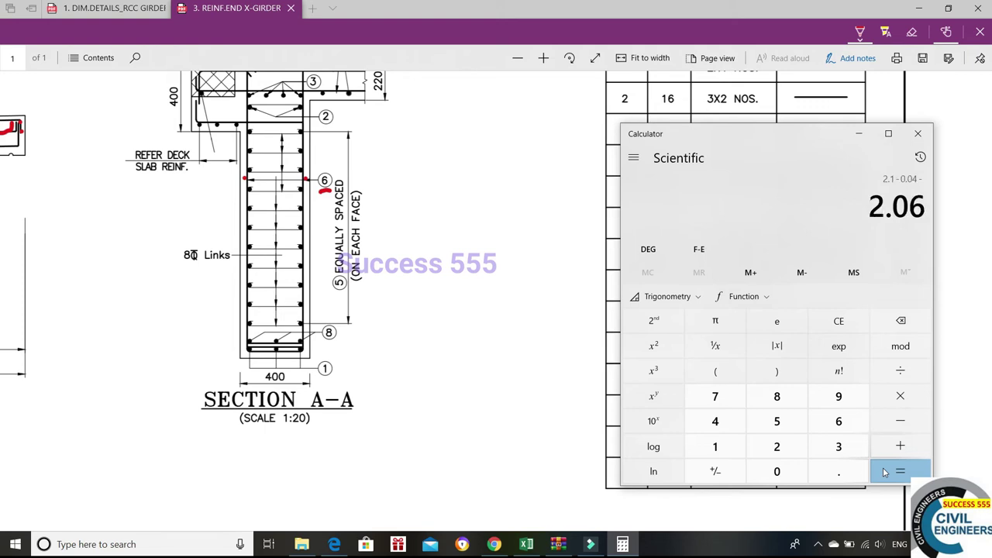
{"action": "type", "text": " 0.04"}
{"action": "left_click", "coordinate": [884, 473]}
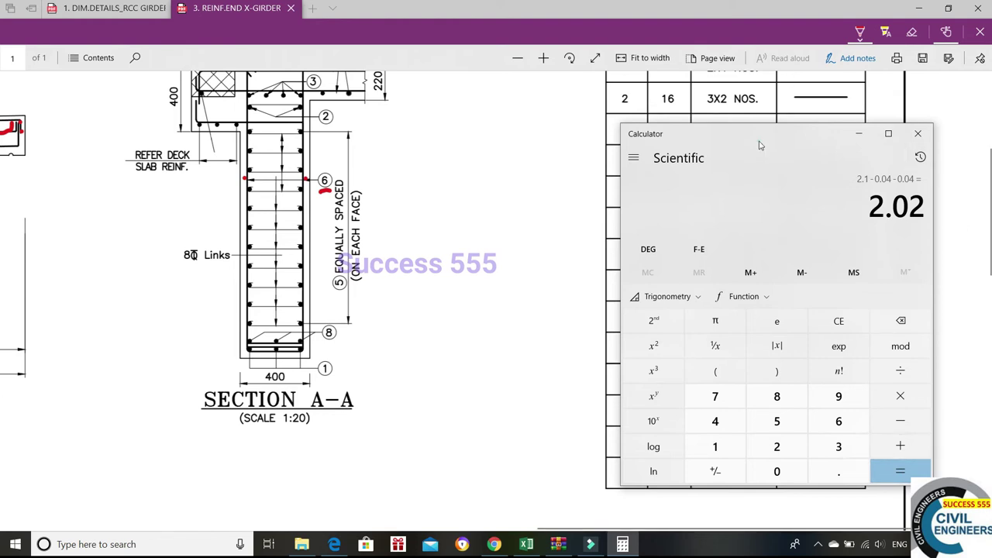
Divide 2.02 by the 0.2 spacing and add 1 to get 11.1, then minimise Calculator
{"action": "left_click_drag", "start_coordinate": [761, 145], "coordinate": [364, 148]}
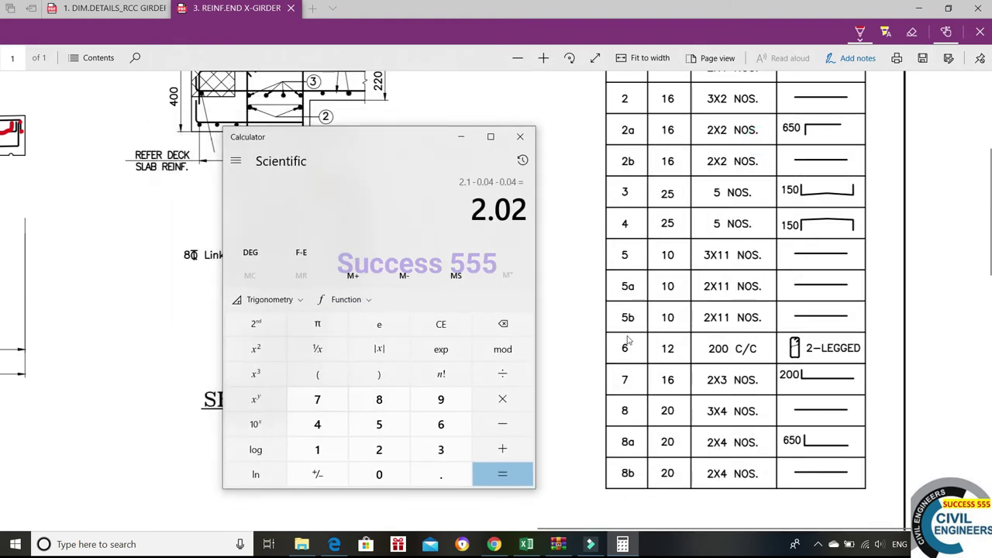
{"action": "type", "text": "/0.2"}
{"action": "key", "text": "Return"}
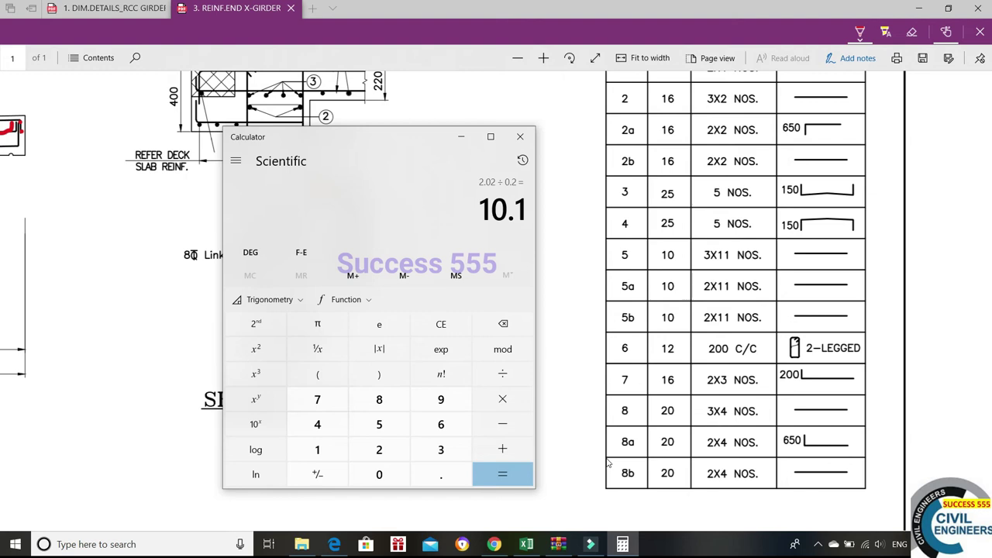
{"action": "type", "text": "10.1 + 1"}
{"action": "key", "text": "Return"}
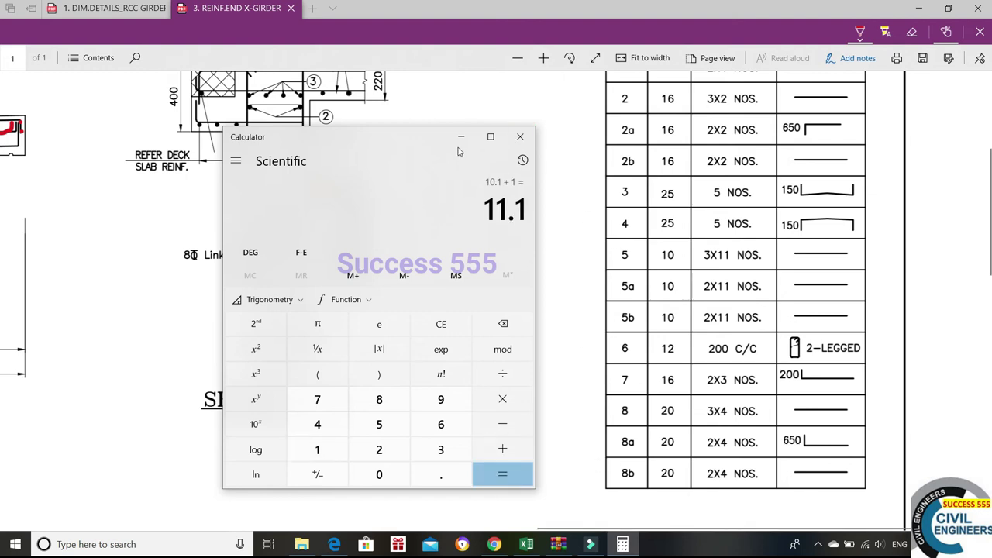
{"action": "left_click", "coordinate": [460, 138]}
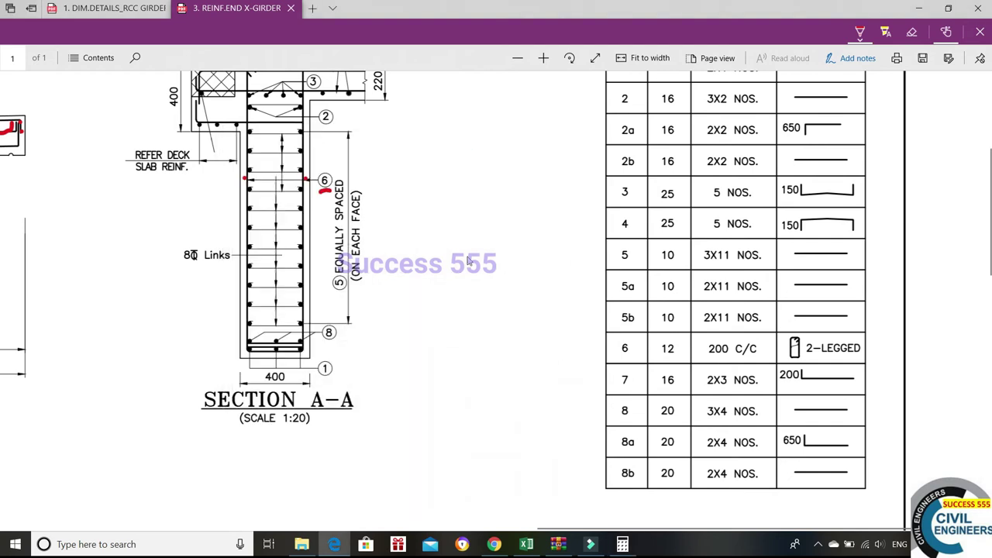
Shade the bar 6 row (A36:Q38) of the Cross Girder BBS darker grey
{"action": "scroll", "coordinate": [626, 243], "scroll_direction": "left", "scroll_amount": 6}
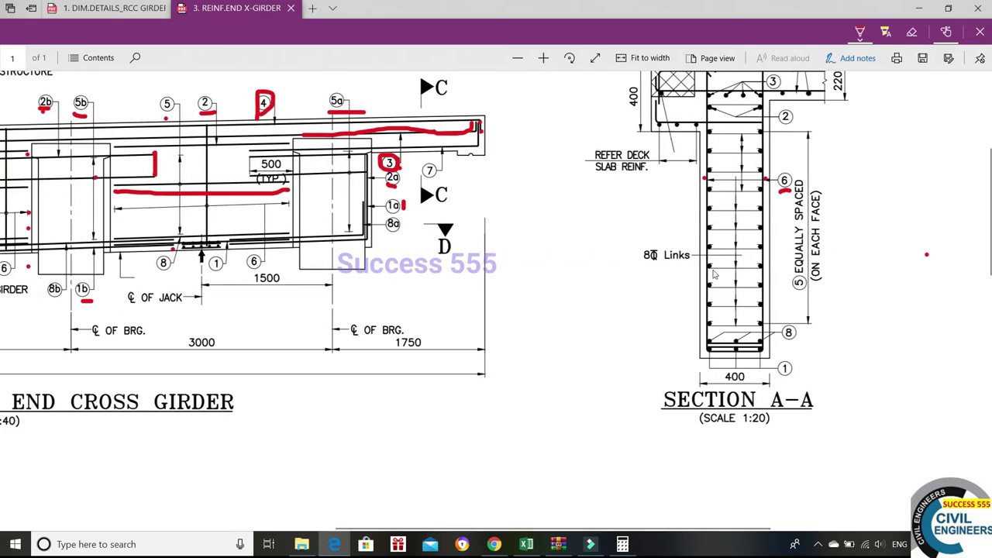
{"action": "scroll", "coordinate": [626, 243], "scroll_direction": "left", "scroll_amount": 6}
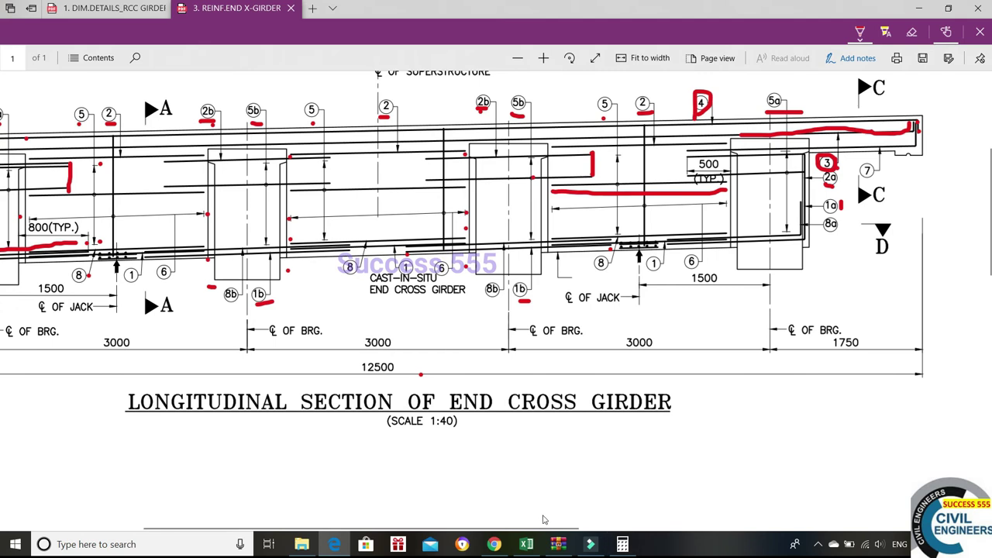
{"action": "mouse_move", "coordinate": [530, 546]}
{"action": "left_click", "coordinate": [526, 544]}
{"action": "left_click", "coordinate": [243, 300]}
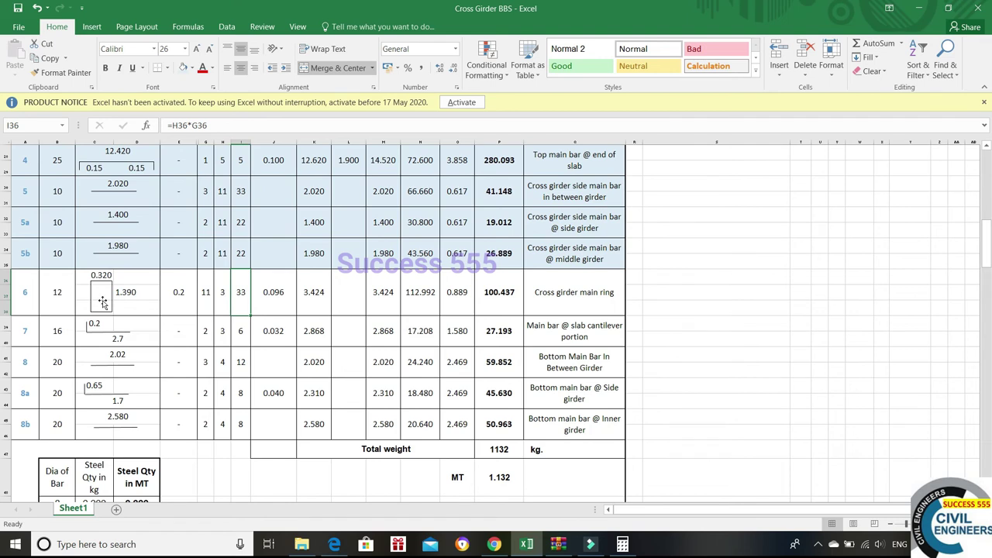
{"action": "mouse_move", "coordinate": [18, 301]}
{"action": "left_mouse_down"}
{"action": "mouse_move", "coordinate": [264, 325]}
{"action": "mouse_move", "coordinate": [542, 293]}
{"action": "left_mouse_up"}
{"action": "left_click", "coordinate": [183, 69]}
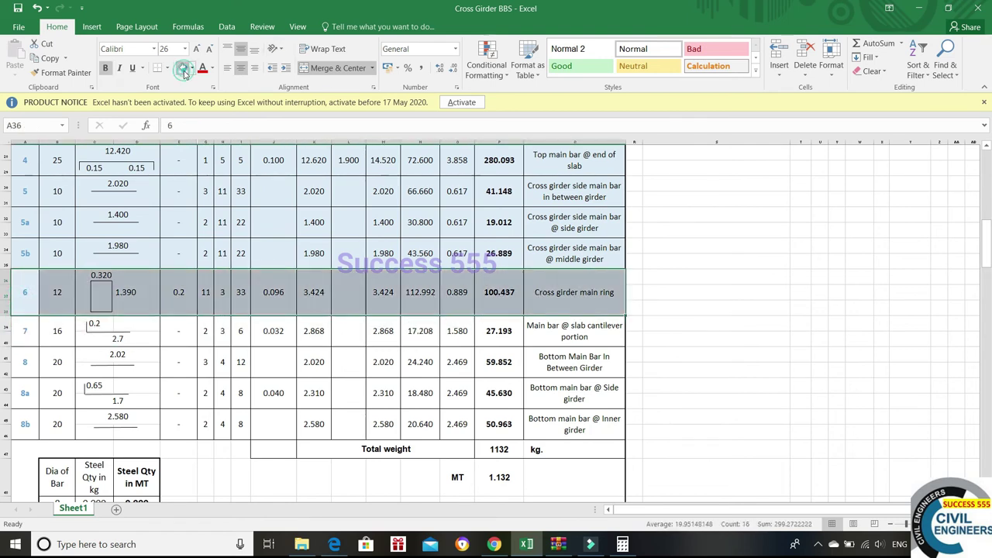
Return to the reinforcement drawing PDF in Edge
{"action": "key", "text": "alt+Tab"}
{"action": "scroll", "coordinate": [824, 294], "scroll_direction": "right", "scroll_amount": 2}
{"action": "scroll", "coordinate": [824, 294], "scroll_direction": "right", "scroll_amount": 5}
{"action": "scroll", "coordinate": [824, 294], "scroll_direction": "right", "scroll_amount": 4}
Pan to the longitudinal section and draw red ink under callout 7 and along the left end
{"action": "scroll", "coordinate": [883, 470], "scroll_direction": "right", "scroll_amount": 2}
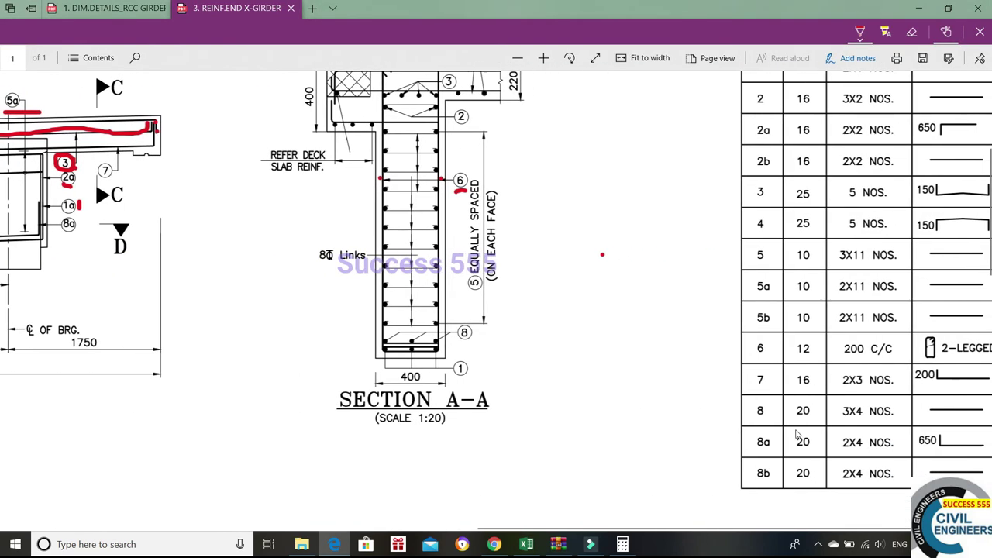
{"action": "scroll", "coordinate": [787, 397], "scroll_direction": "right", "scroll_amount": 3}
{"action": "scroll", "coordinate": [824, 395], "scroll_direction": "left", "scroll_amount": 1}
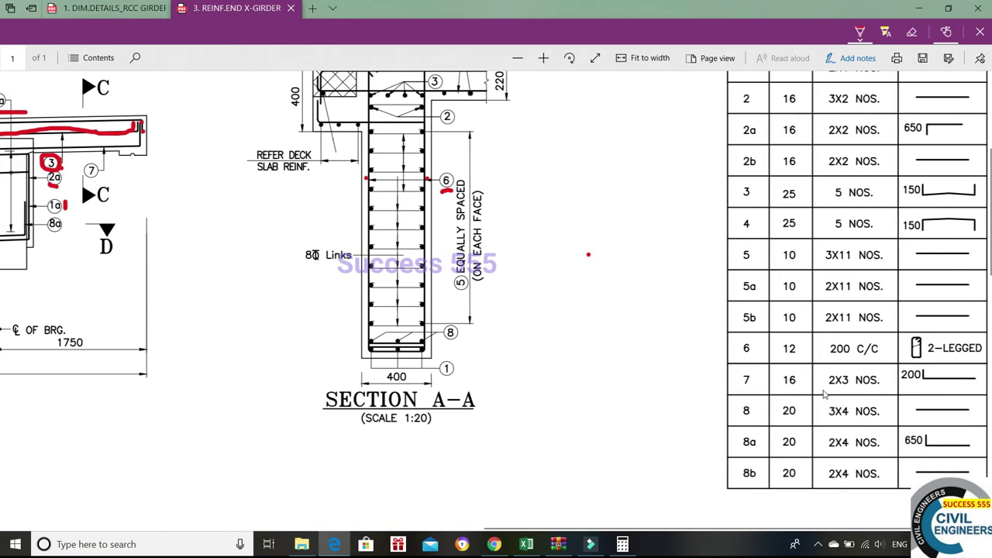
{"action": "scroll", "coordinate": [874, 387], "scroll_direction": "left", "scroll_amount": 3}
{"action": "scroll", "coordinate": [802, 381], "scroll_direction": "left", "scroll_amount": 3}
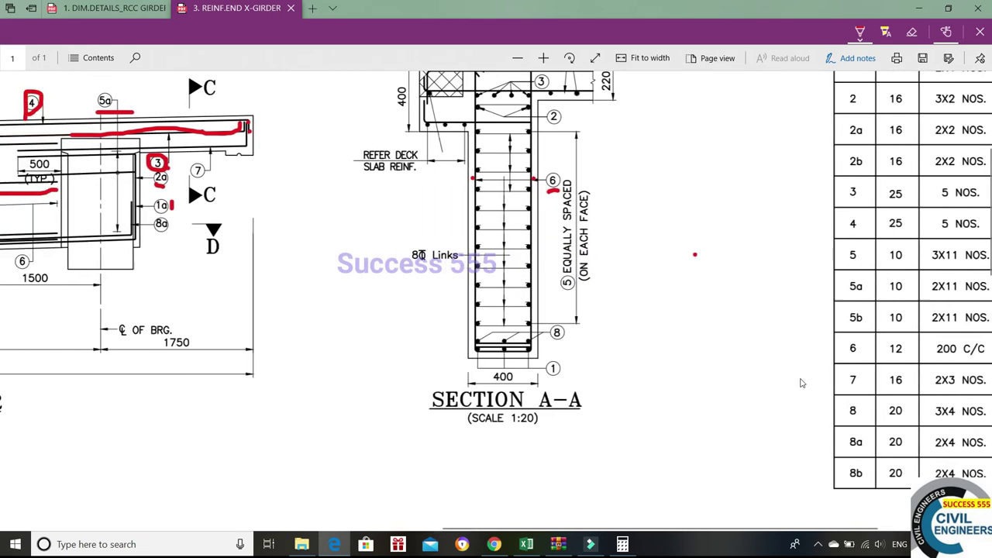
{"action": "scroll", "coordinate": [454, 206], "scroll_direction": "left", "scroll_amount": 5}
{"action": "scroll", "coordinate": [450, 203], "scroll_direction": "left", "scroll_amount": 1}
{"action": "scroll", "coordinate": [439, 193], "scroll_direction": "left", "scroll_amount": 1}
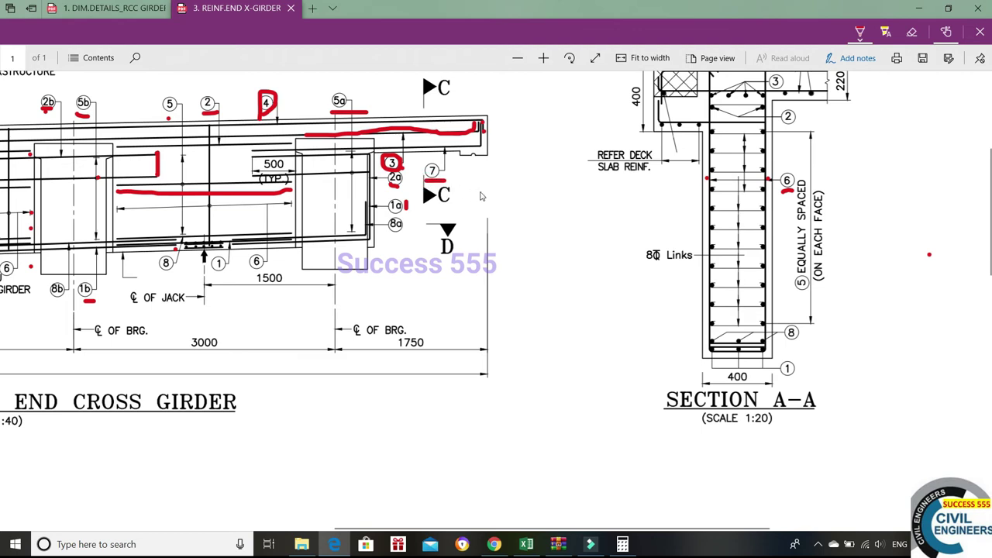
{"action": "scroll", "coordinate": [482, 195], "scroll_direction": "left", "scroll_amount": 1}
{"action": "scroll", "coordinate": [496, 197], "scroll_direction": "left", "scroll_amount": 6}
{"action": "scroll", "coordinate": [488, 195], "scroll_direction": "left", "scroll_amount": 2}
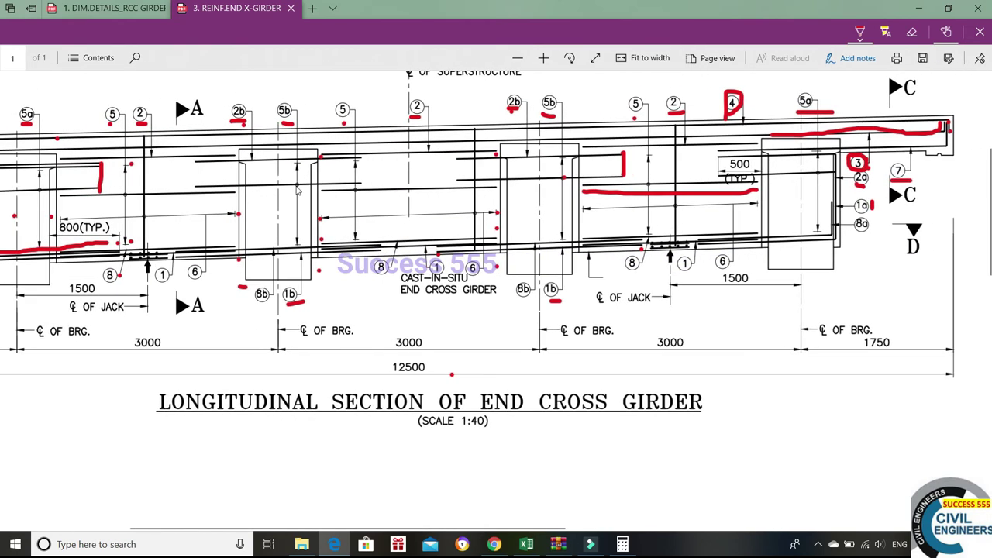
{"action": "scroll", "coordinate": [232, 200], "scroll_direction": "left", "scroll_amount": 3}
{"action": "scroll", "coordinate": [136, 203], "scroll_direction": "left", "scroll_amount": 1}
{"action": "left_click_drag", "start_coordinate": [130, 201], "coordinate": [142, 203]}
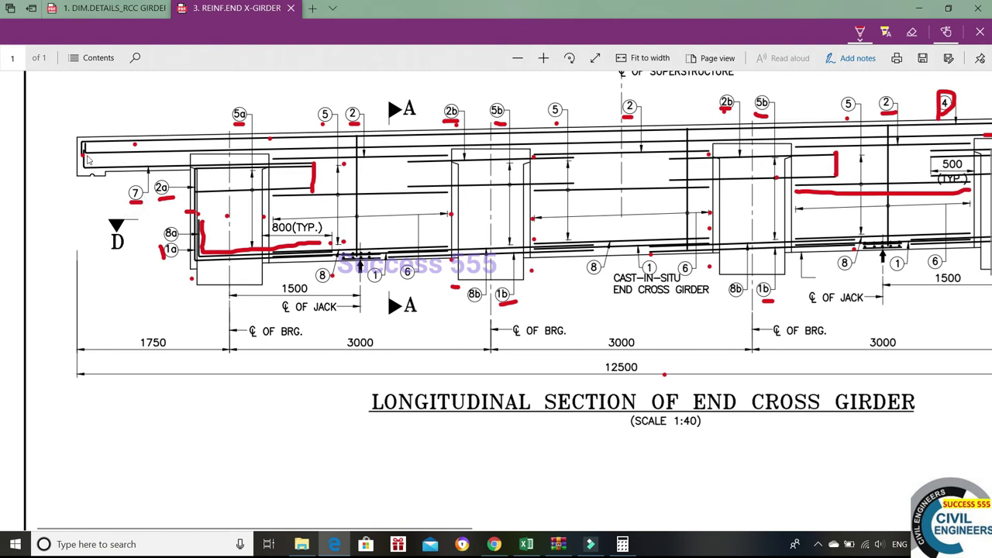
{"action": "mouse_move", "coordinate": [83, 152]}
{"action": "left_mouse_down"}
{"action": "mouse_move", "coordinate": [199, 171]}
{"action": "mouse_move", "coordinate": [310, 166]}
{"action": "left_mouse_up"}
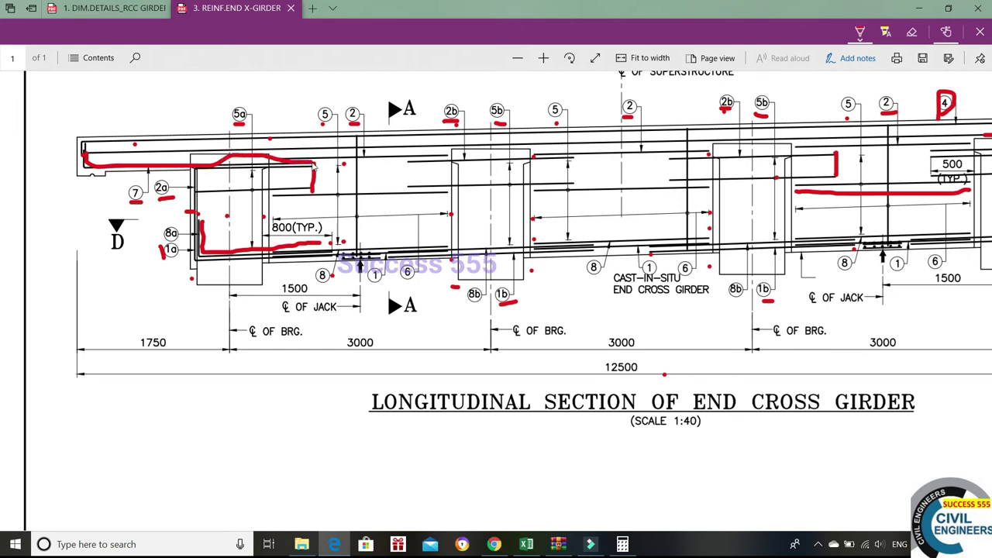
Move Calculator aside and mark the left end of the 1750 dimension in red
{"action": "left_click", "coordinate": [624, 544]}
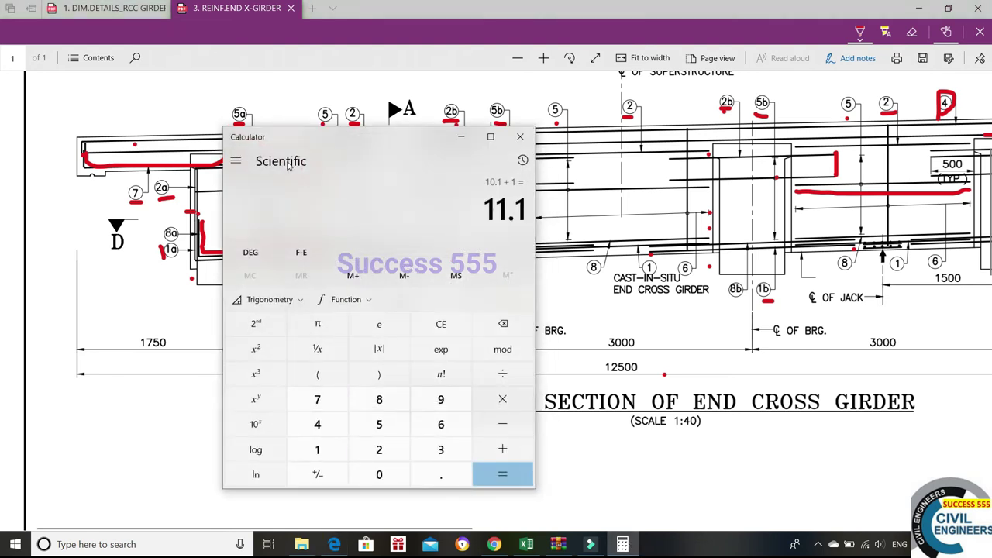
{"action": "left_click_drag", "start_coordinate": [288, 163], "coordinate": [488, 169]}
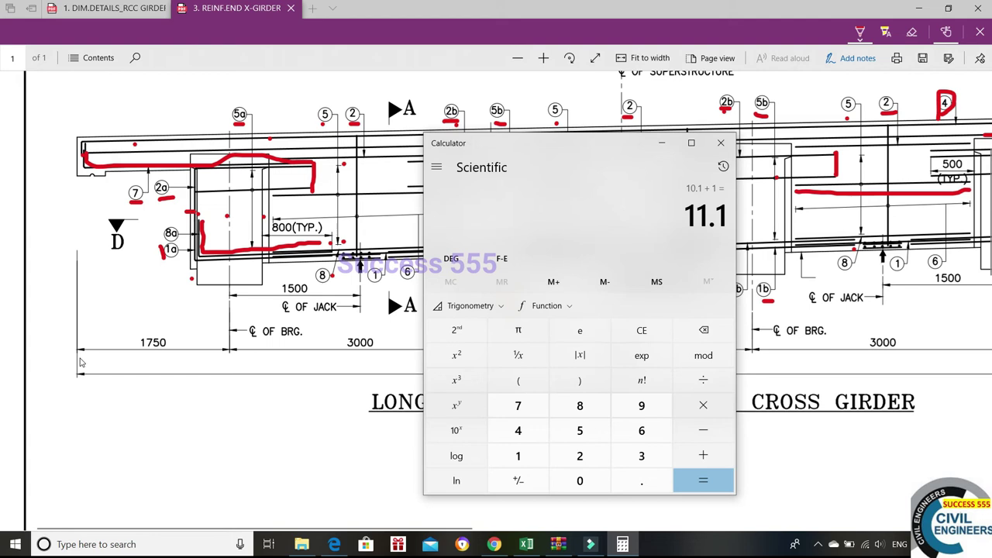
{"action": "left_click", "coordinate": [226, 361]}
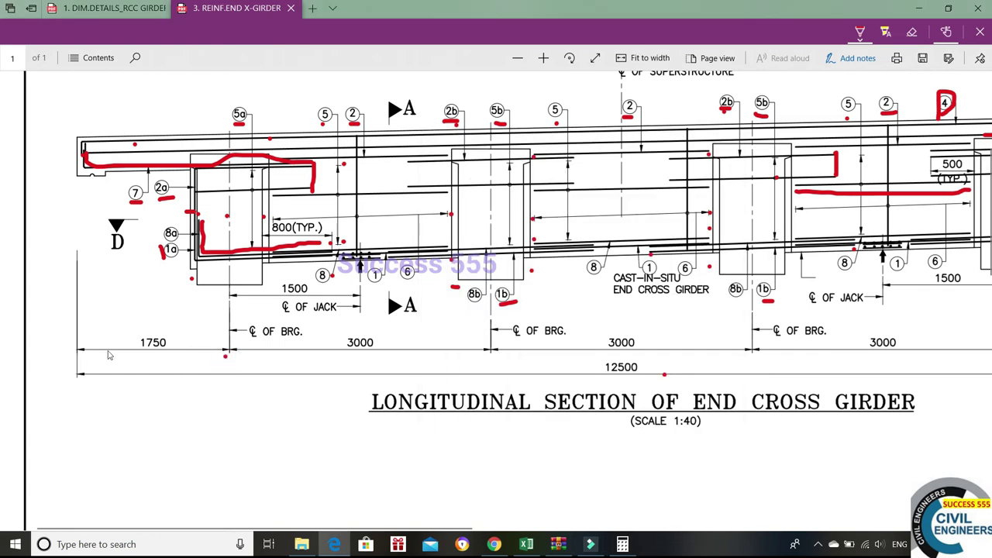
{"action": "left_click", "coordinate": [79, 357]}
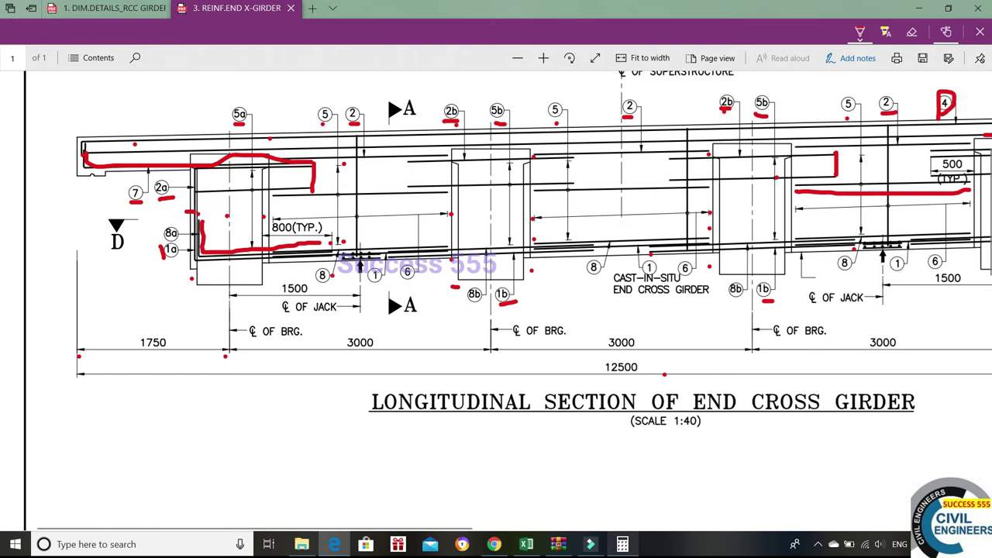
Compute 1.75 + 0.45 + 0.5 = 2.7, then subtract 0.04 to get 2.66
{"action": "type", "text": "1.75 + "}
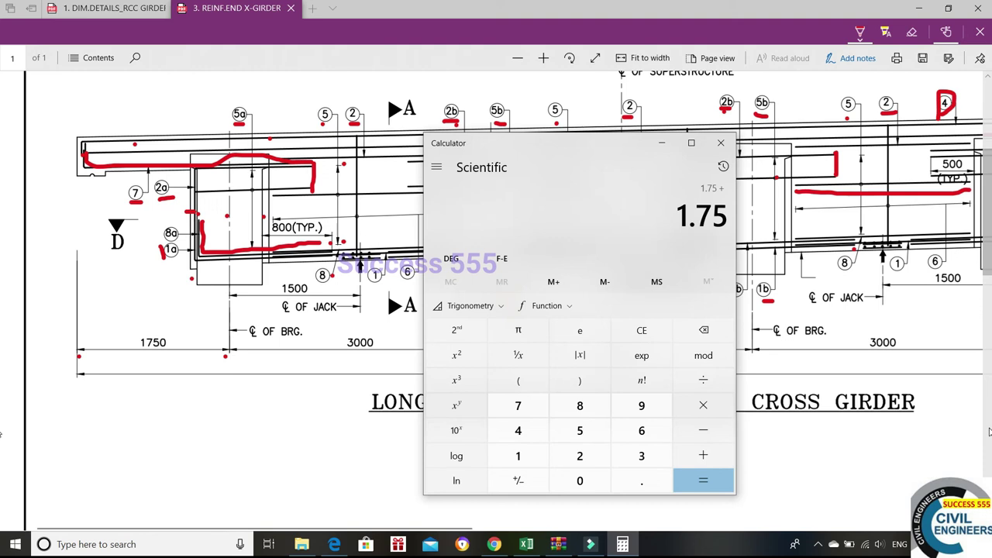
{"action": "type", "text": "0.45 "}
{"action": "type", "text": "+"}
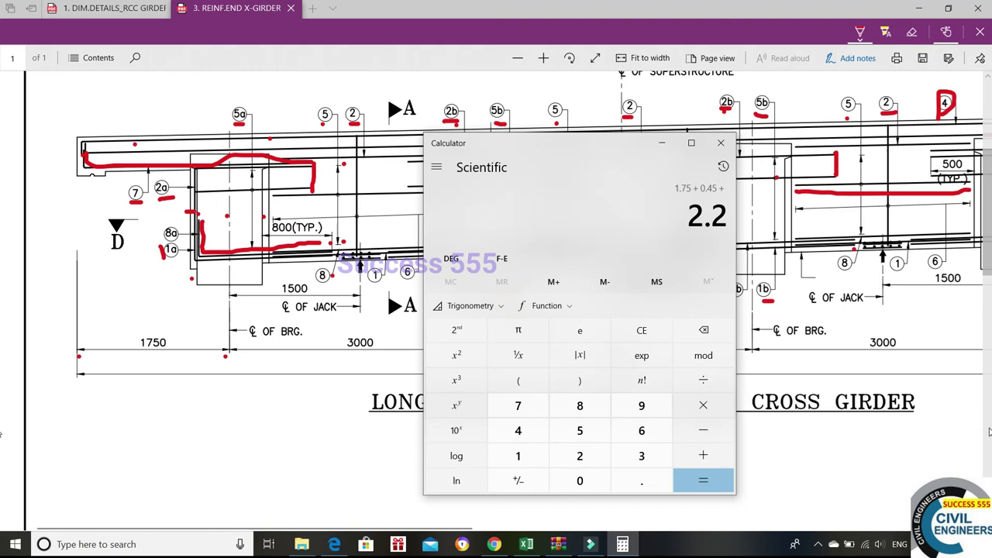
{"action": "type", "text": " 0.5"}
{"action": "key", "text": "Return"}
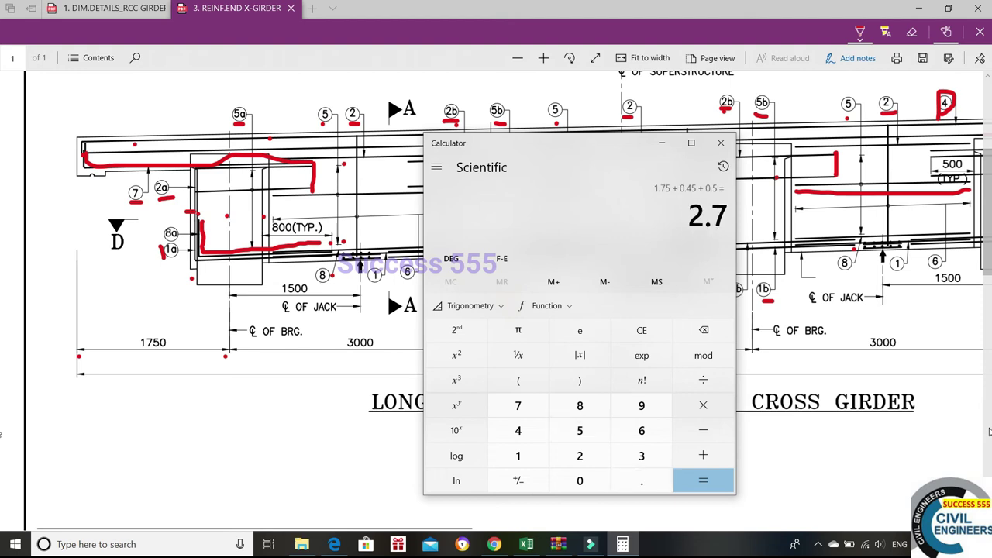
{"action": "type", "text": "- 0.04"}
{"action": "key", "text": "Return"}
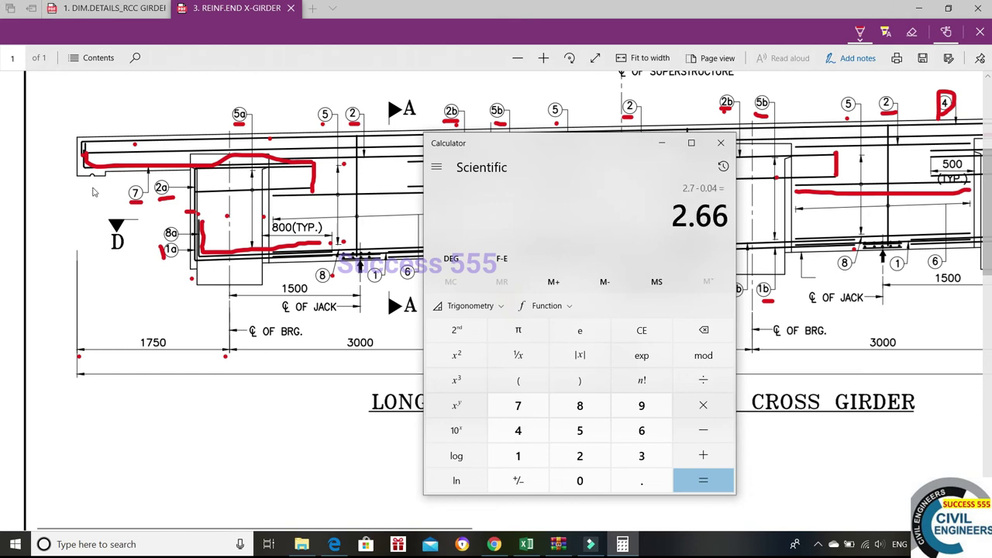
Mark the girder's top-left end in red, add 0.04 back to 2.66 for 2.7, and minimise Calculator
{"action": "left_click_drag", "start_coordinate": [66, 175], "coordinate": [85, 176]}
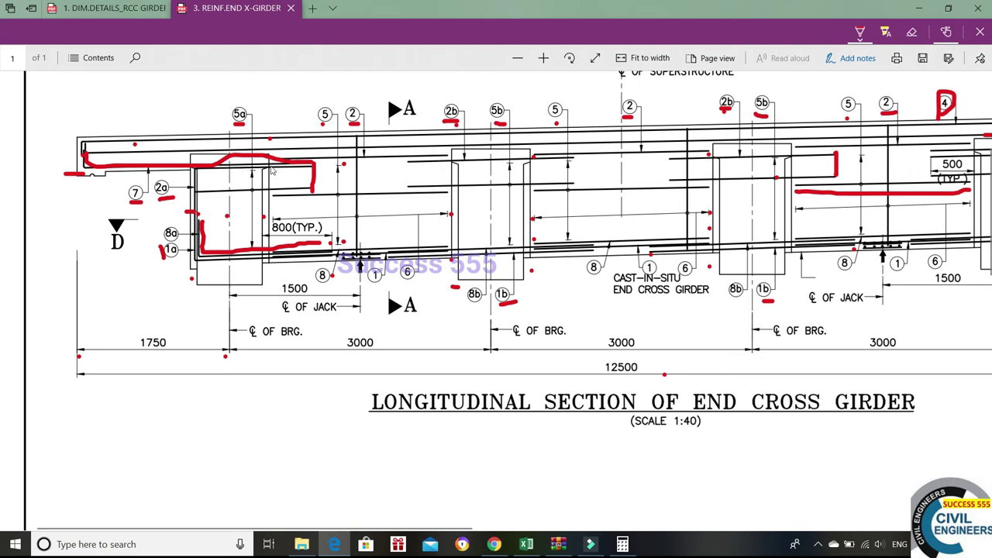
{"action": "left_click", "coordinate": [624, 542]}
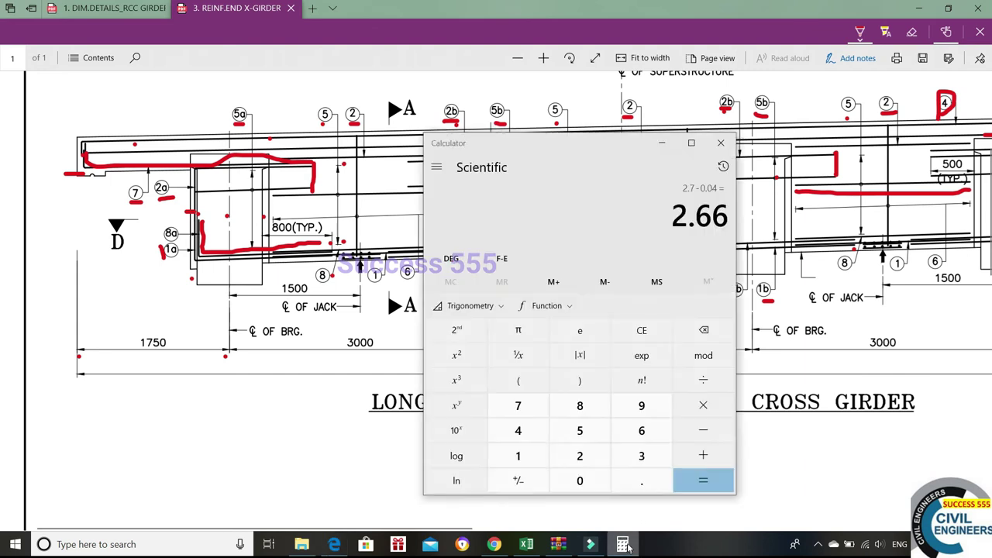
{"action": "type", "text": "+ 0.04"}
{"action": "key", "text": "Return"}
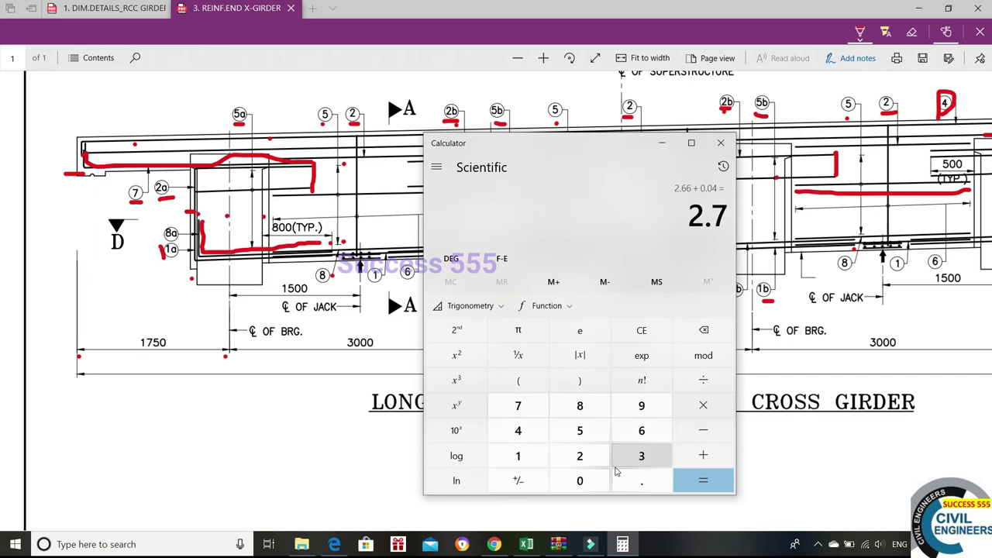
{"action": "left_click", "coordinate": [665, 144]}
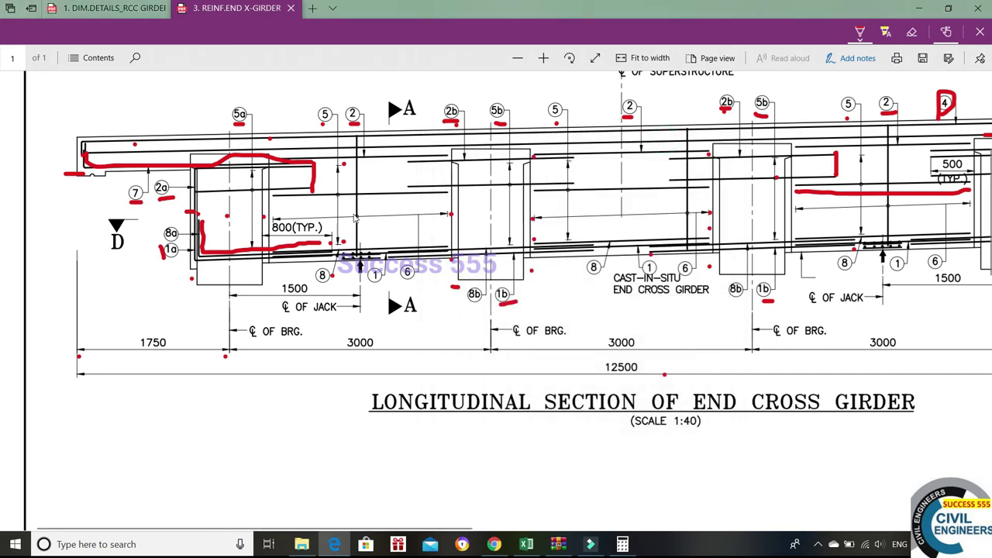
Check bar 7's 2.7 m length formula in C40 and shade the bar 7 row darker grey
{"action": "scroll", "coordinate": [785, 321], "scroll_direction": "right", "scroll_amount": 10}
{"action": "scroll", "coordinate": [786, 321], "scroll_direction": "right", "scroll_amount": 2}
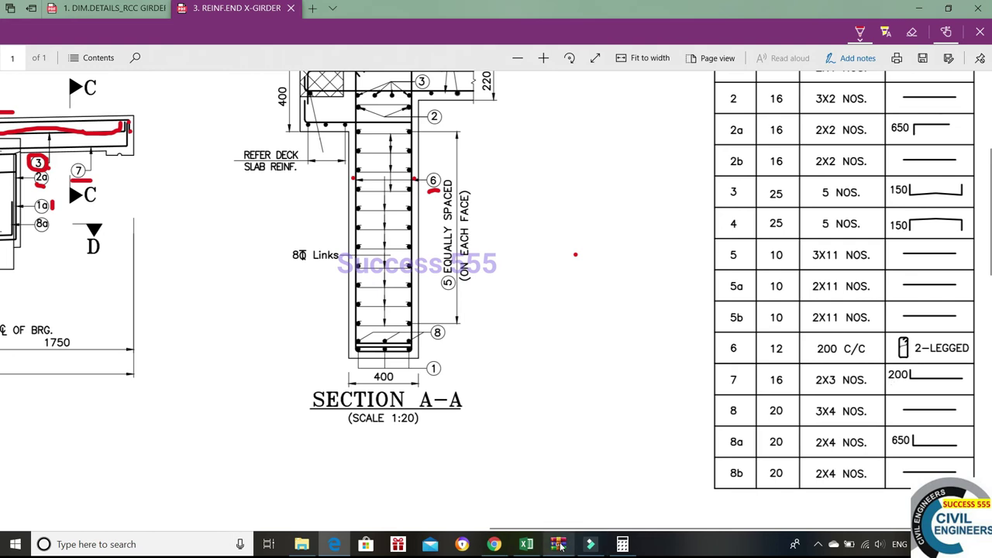
{"action": "left_click", "coordinate": [526, 545]}
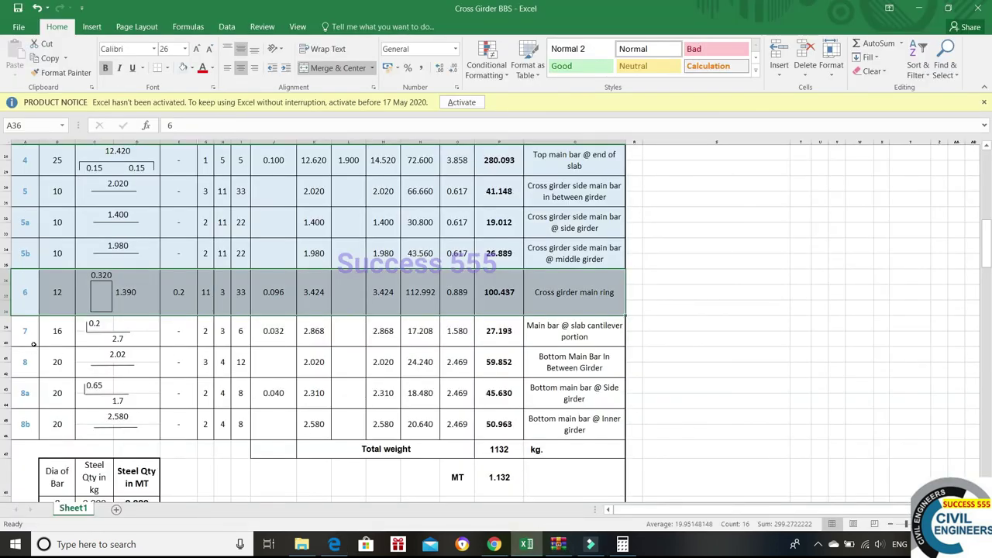
{"action": "left_click", "coordinate": [126, 339]}
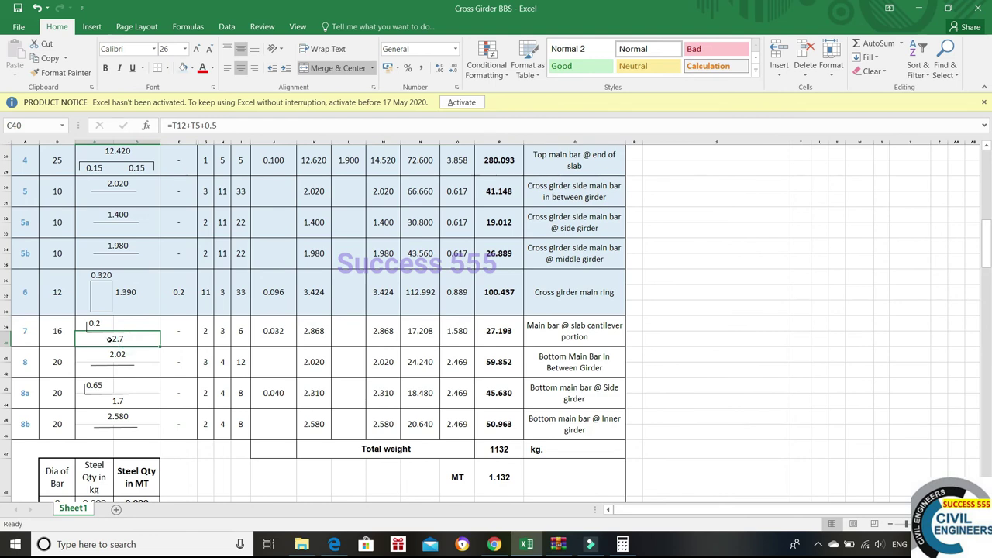
{"action": "left_click_drag", "start_coordinate": [32, 336], "coordinate": [590, 334]}
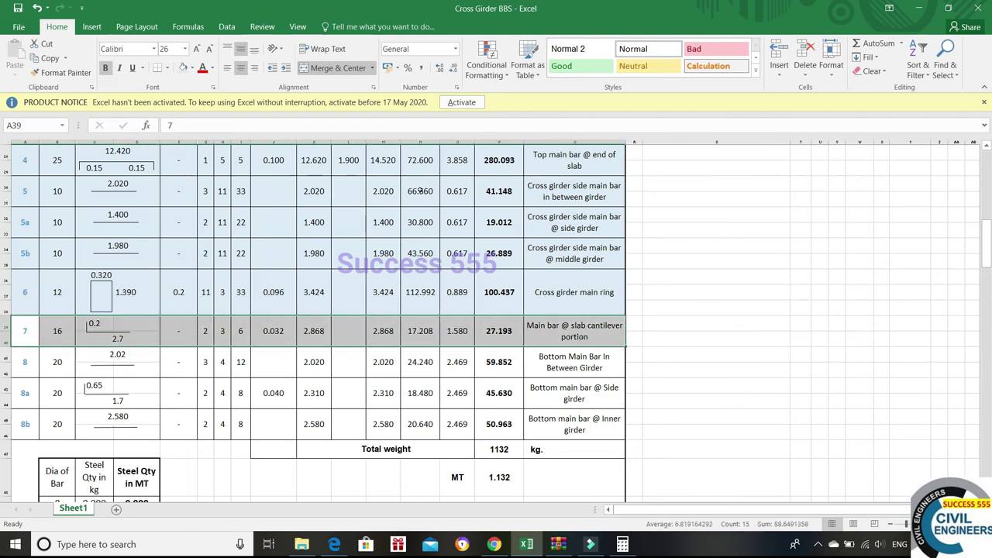
{"action": "left_click", "coordinate": [184, 68]}
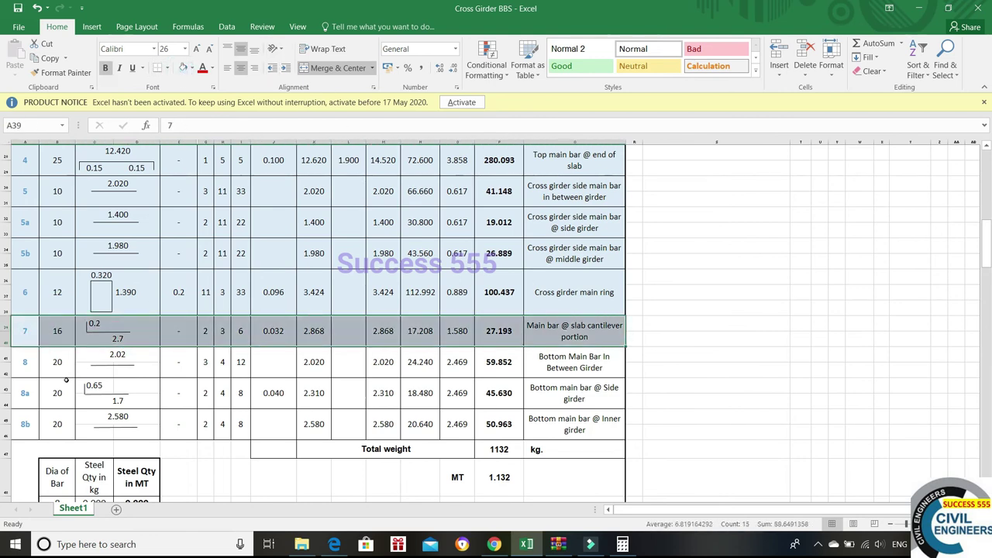
{"action": "left_click", "coordinate": [27, 366]}
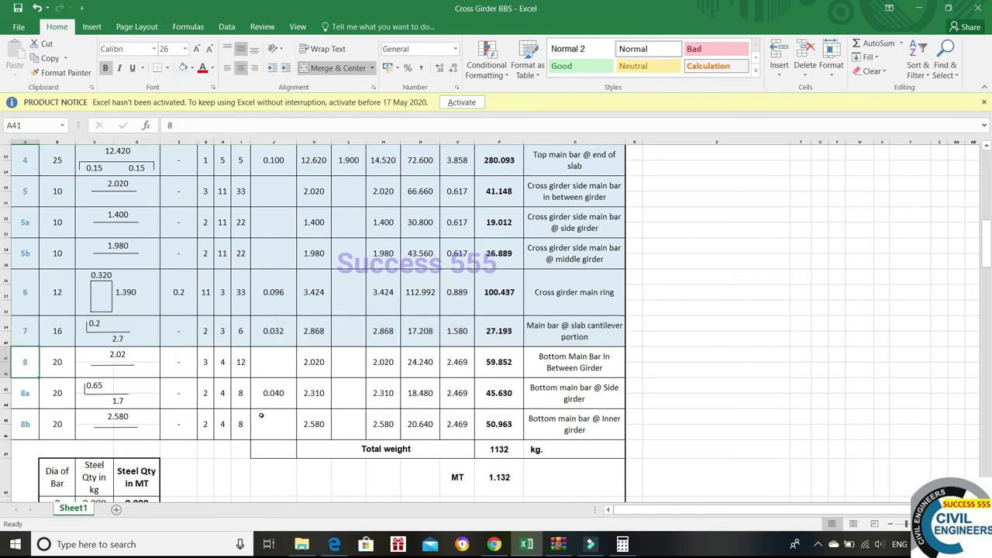
{"action": "key", "text": "alt+Tab"}
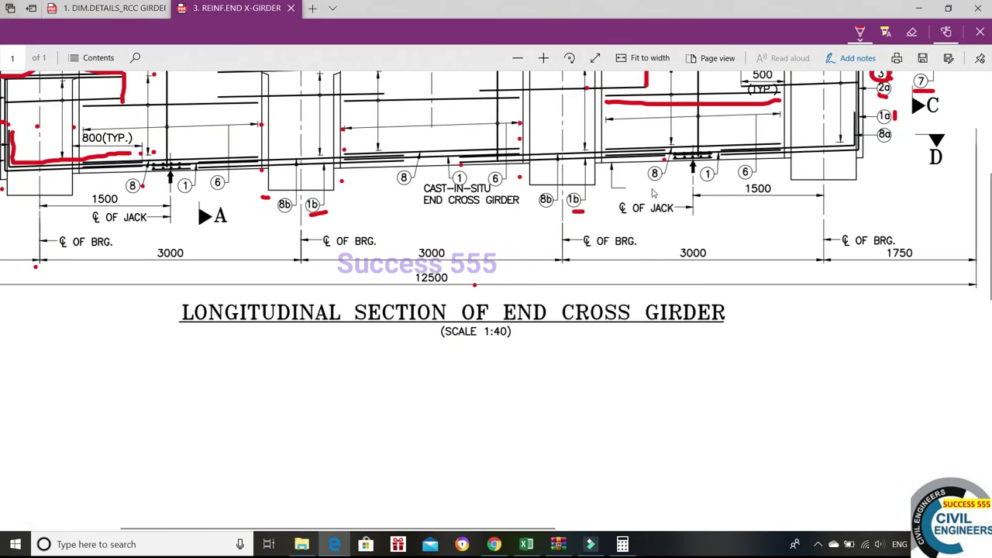
Mark the three bar 8 callouts and trace the top bar between the girders in red
{"action": "left_click_drag", "start_coordinate": [650, 185], "coordinate": [663, 183]}
{"action": "left_click_drag", "start_coordinate": [396, 187], "coordinate": [417, 190]}
{"action": "left_click_drag", "start_coordinate": [128, 193], "coordinate": [141, 195]}
{"action": "scroll", "coordinate": [343, 167], "scroll_direction": "up", "scroll_amount": 2}
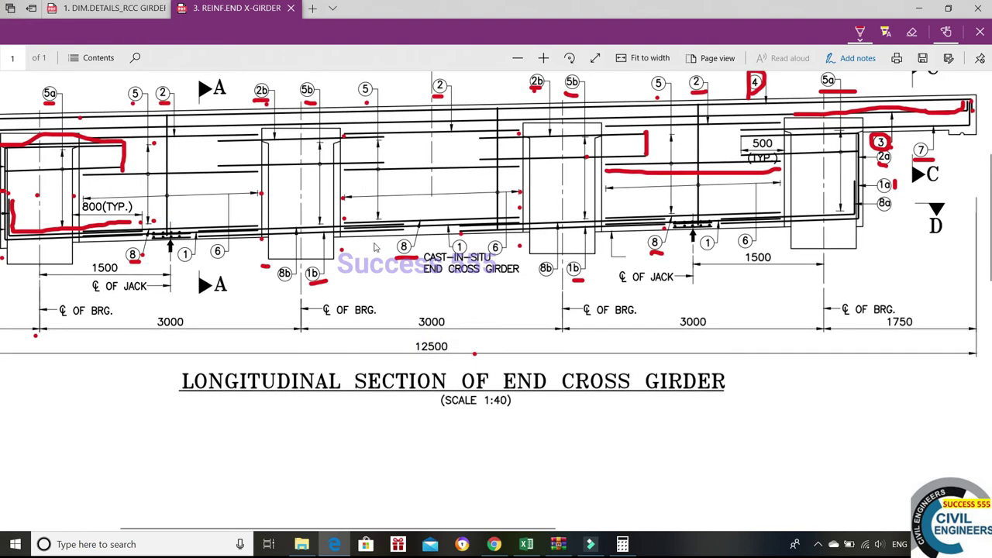
{"action": "scroll", "coordinate": [390, 268], "scroll_direction": "up", "scroll_amount": 3}
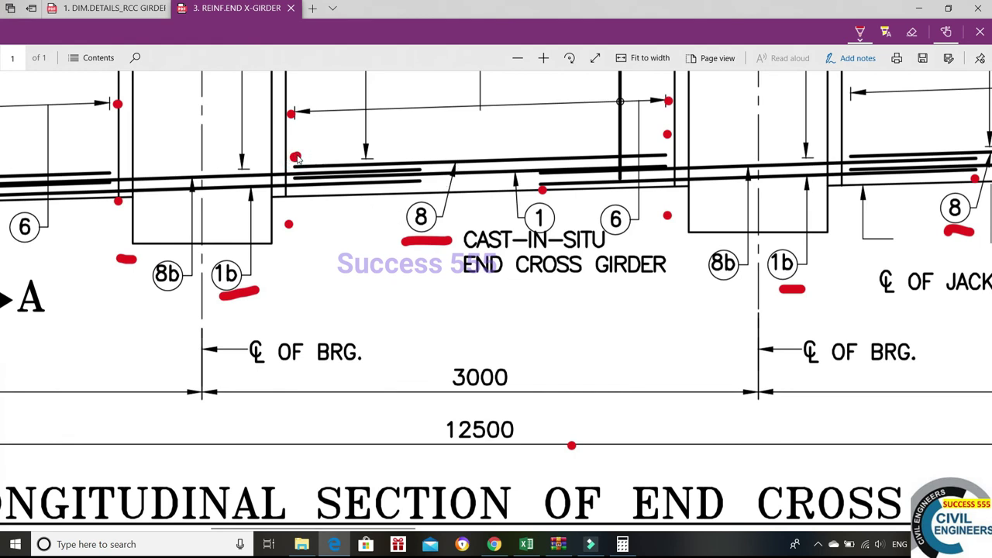
{"action": "left_click", "coordinate": [666, 147]}
{"action": "left_click_drag", "start_coordinate": [294, 156], "coordinate": [664, 148]}
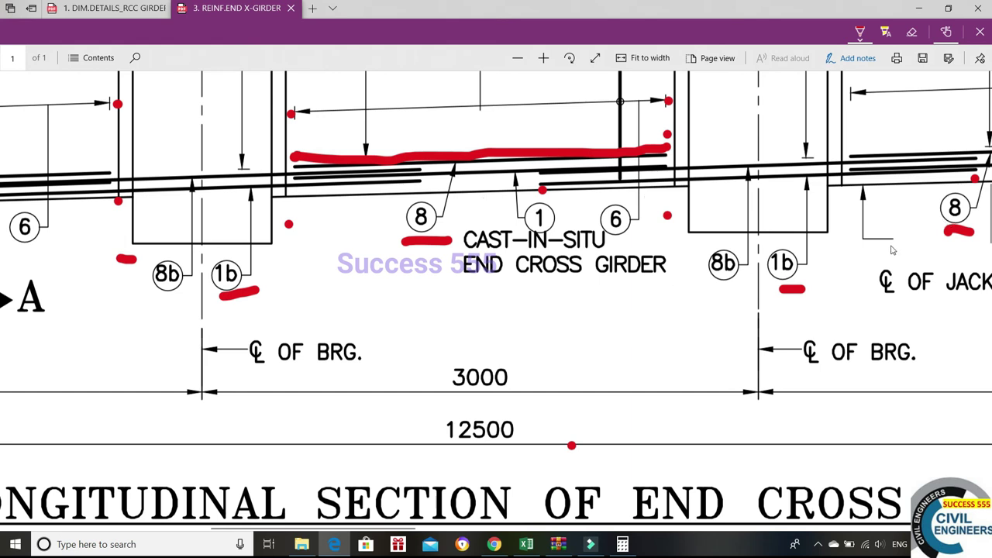
Underline the 1a and 8a labels and trace bar 8a's bent-up leg and bottom run in red
{"action": "scroll", "coordinate": [892, 250], "scroll_direction": "right", "scroll_amount": 3}
{"action": "scroll", "coordinate": [895, 239], "scroll_direction": "right", "scroll_amount": 2}
{"action": "scroll", "coordinate": [899, 237], "scroll_direction": "right", "scroll_amount": 4}
{"action": "scroll", "coordinate": [901, 237], "scroll_direction": "right", "scroll_amount": 1}
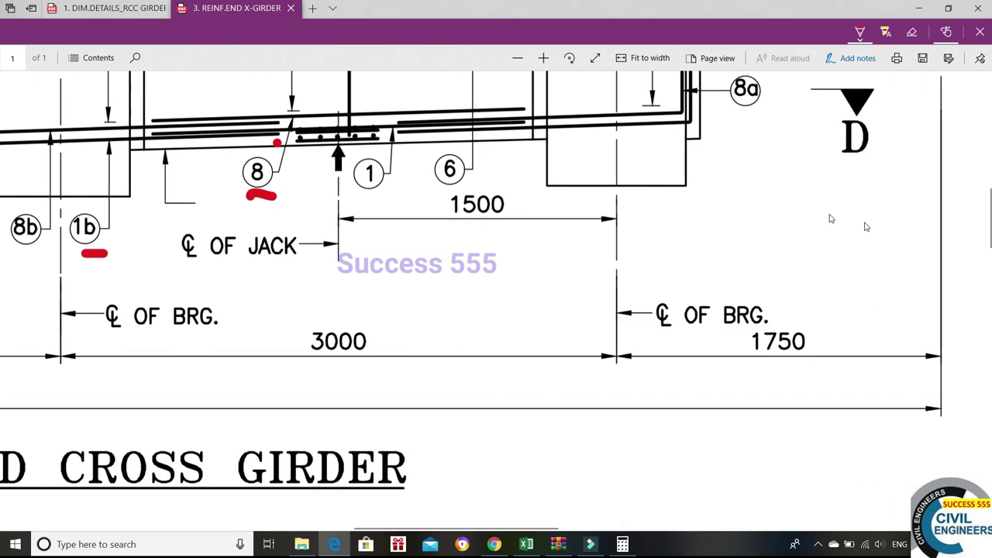
{"action": "scroll", "coordinate": [756, 120], "scroll_direction": "left", "scroll_amount": 1}
{"action": "scroll", "coordinate": [781, 115], "scroll_direction": "up", "scroll_amount": 2}
{"action": "left_click_drag", "start_coordinate": [773, 159], "coordinate": [794, 161]}
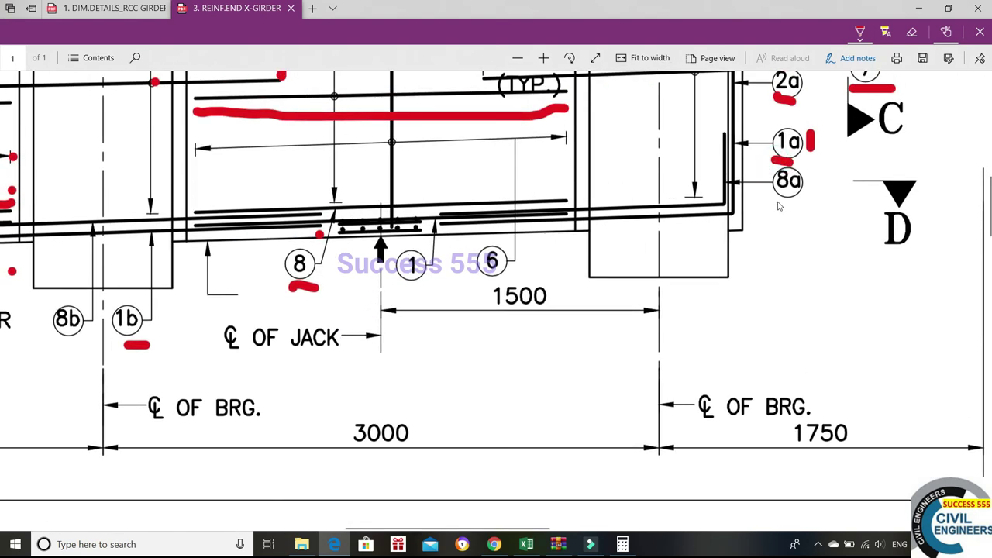
{"action": "left_click_drag", "start_coordinate": [771, 199], "coordinate": [798, 198]}
{"action": "left_click_drag", "start_coordinate": [718, 133], "coordinate": [718, 190]}
{"action": "left_click_drag", "start_coordinate": [678, 200], "coordinate": [449, 221]}
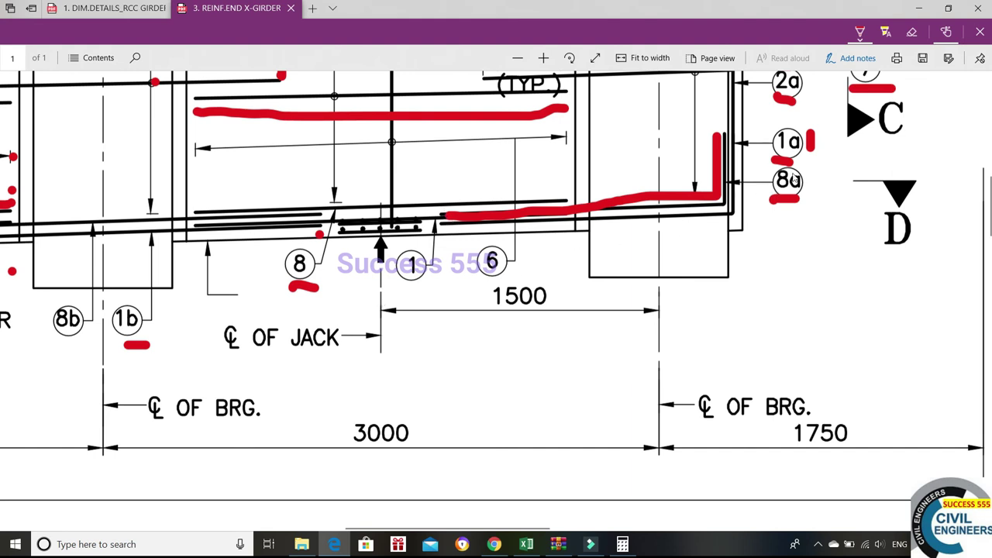
Underline the 8b bar label in red, then return to the Excel schedule
{"action": "scroll", "coordinate": [650, 270], "scroll_direction": "left", "scroll_amount": 10}
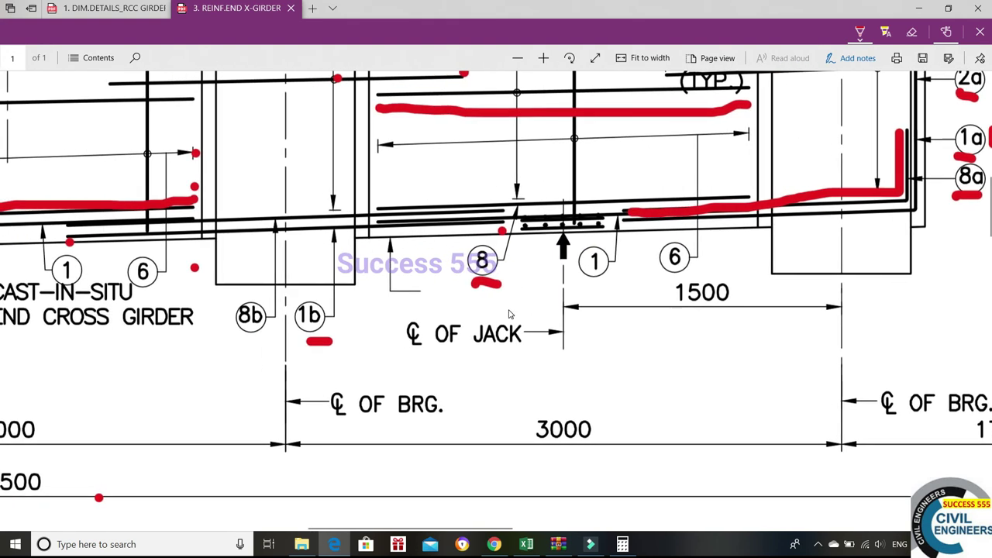
{"action": "scroll", "coordinate": [461, 326], "scroll_direction": "left", "scroll_amount": 2}
{"action": "scroll", "coordinate": [343, 338], "scroll_direction": "left", "scroll_amount": 2}
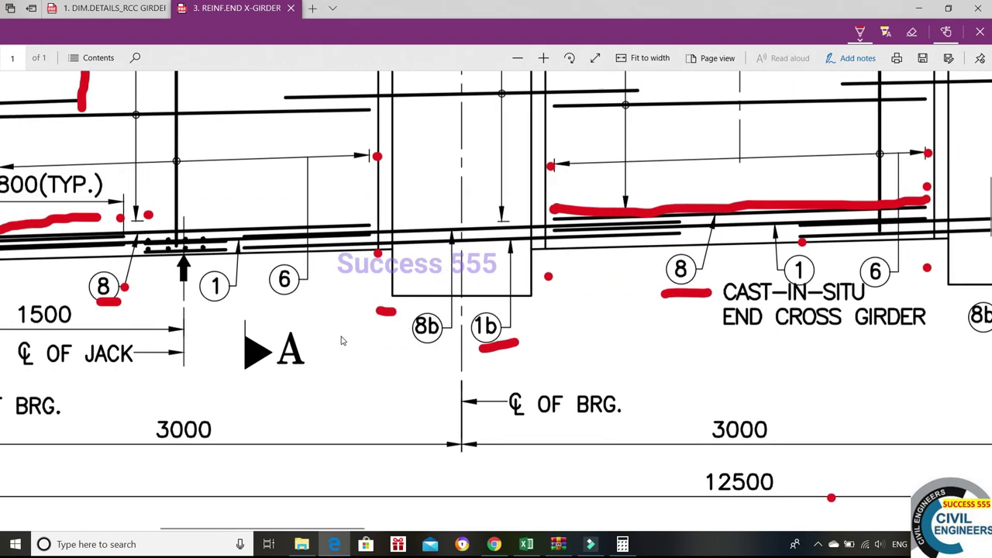
{"action": "scroll", "coordinate": [354, 266], "scroll_direction": "left", "scroll_amount": 3}
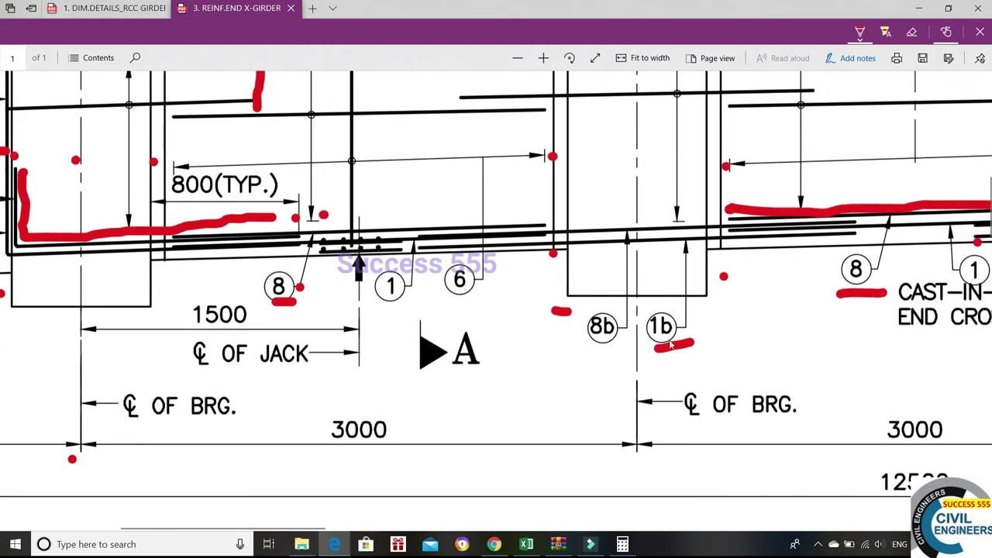
{"action": "left_click_drag", "start_coordinate": [588, 354], "coordinate": [615, 353]}
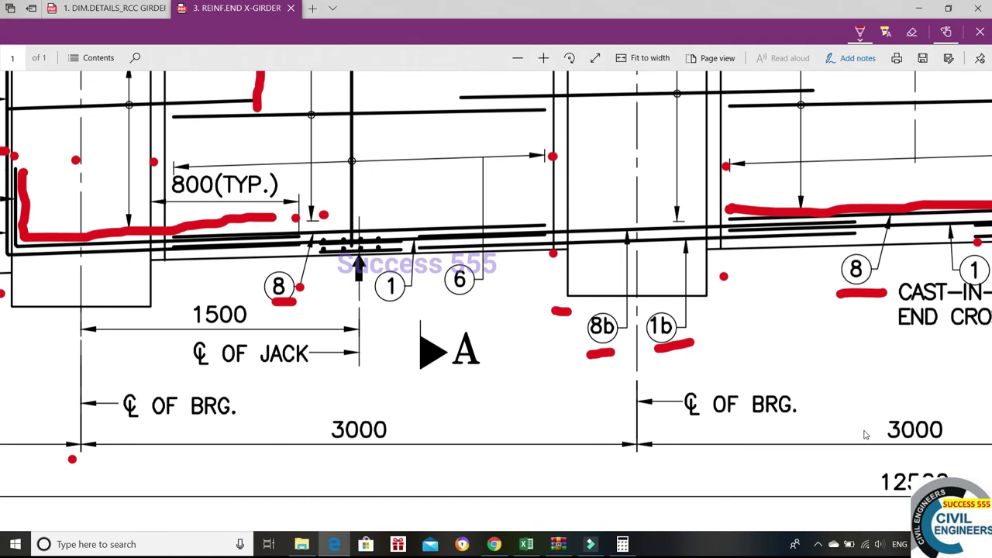
{"action": "key", "text": "alt+Tab"}
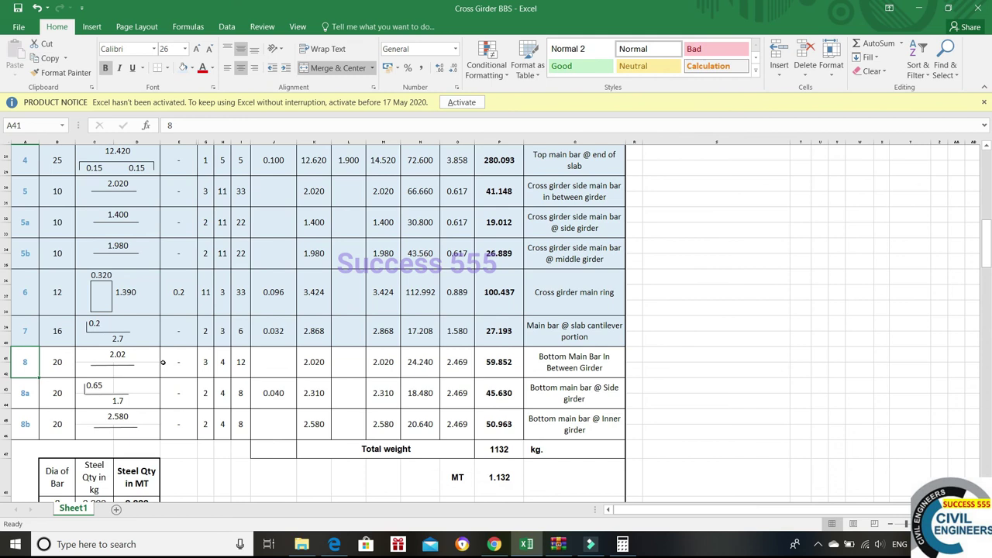
Give the bar 8, 8a and 8b rows the same light-blue fill as the rows above
{"action": "left_click_drag", "start_coordinate": [38, 363], "coordinate": [591, 421]}
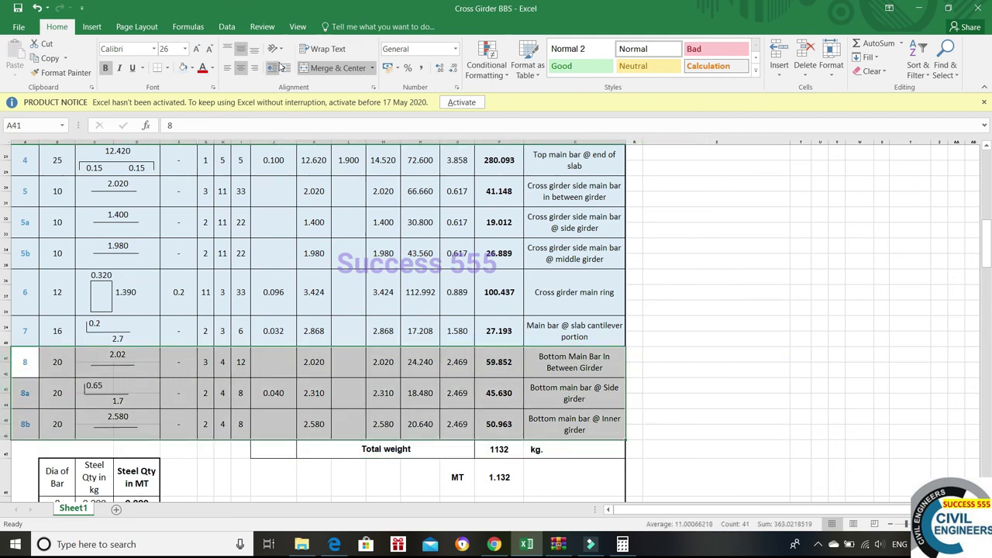
{"action": "left_click", "coordinate": [184, 68]}
{"action": "left_click", "coordinate": [414, 302]}
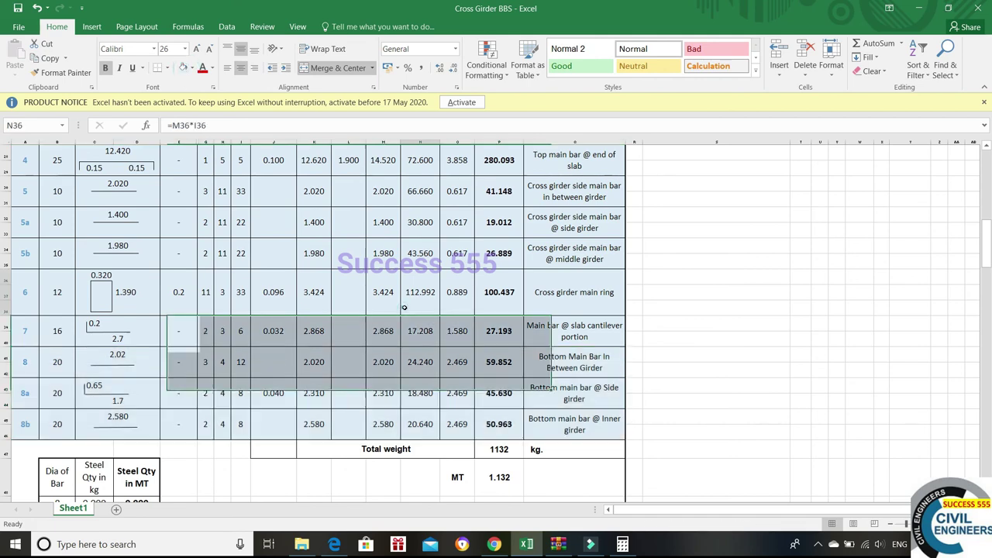
Inspect bar 1a's bend deduction and shape length formulas and bar 3's 1.900 m lap length
{"action": "scroll", "coordinate": [324, 369], "scroll_direction": "up", "scroll_amount": 2}
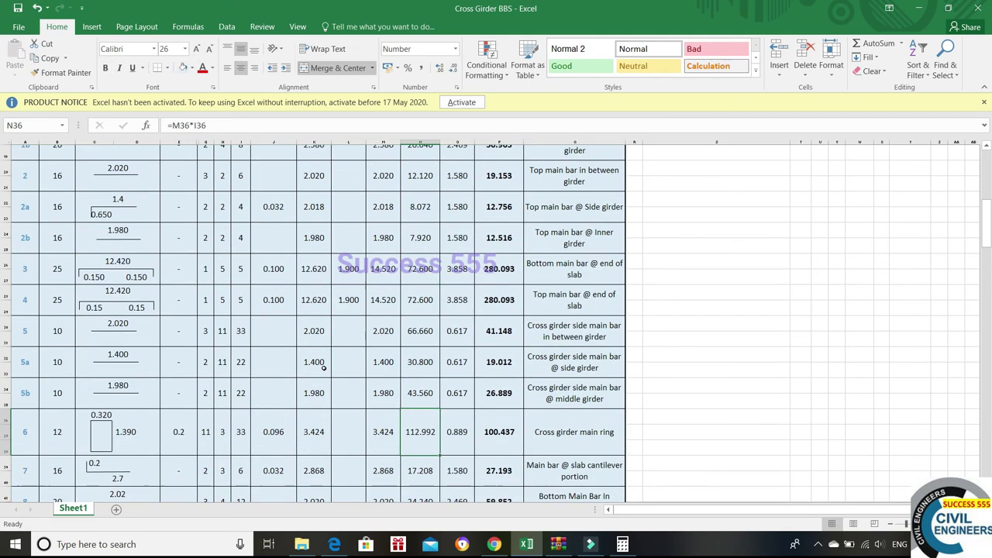
{"action": "scroll", "coordinate": [318, 366], "scroll_direction": "up", "scroll_amount": 5}
{"action": "scroll", "coordinate": [314, 363], "scroll_direction": "down", "scroll_amount": 2}
{"action": "scroll", "coordinate": [314, 362], "scroll_direction": "down", "scroll_amount": 1}
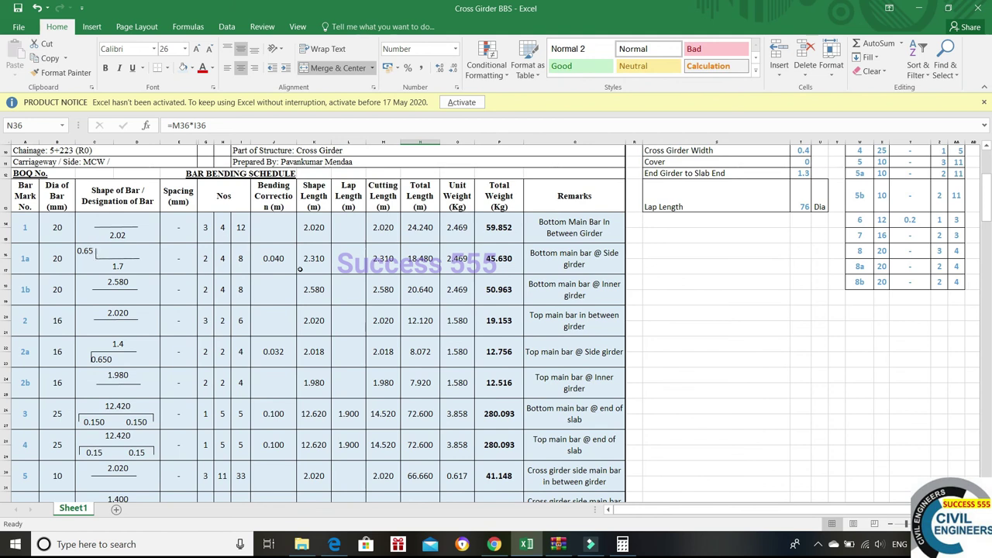
{"action": "left_click", "coordinate": [271, 260]}
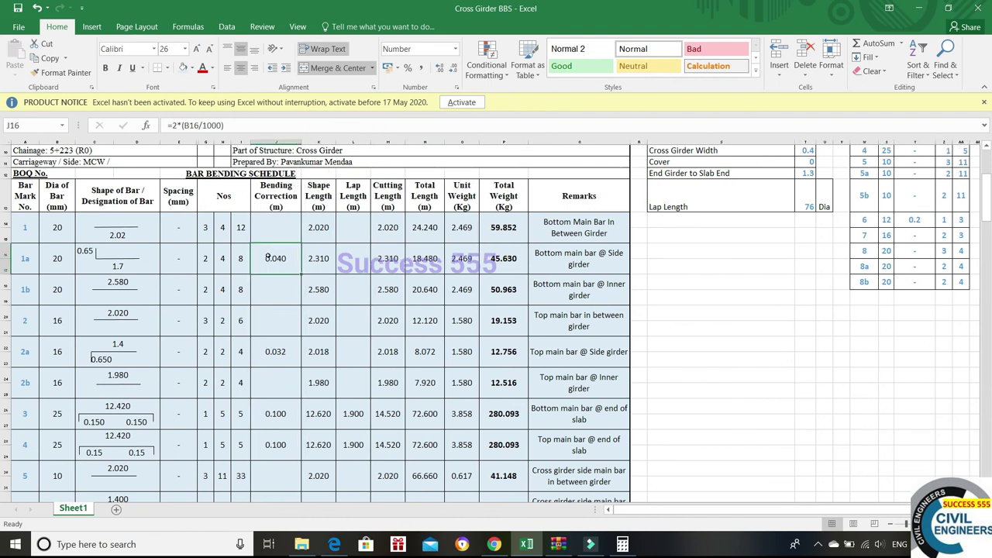
{"action": "left_click", "coordinate": [318, 263]}
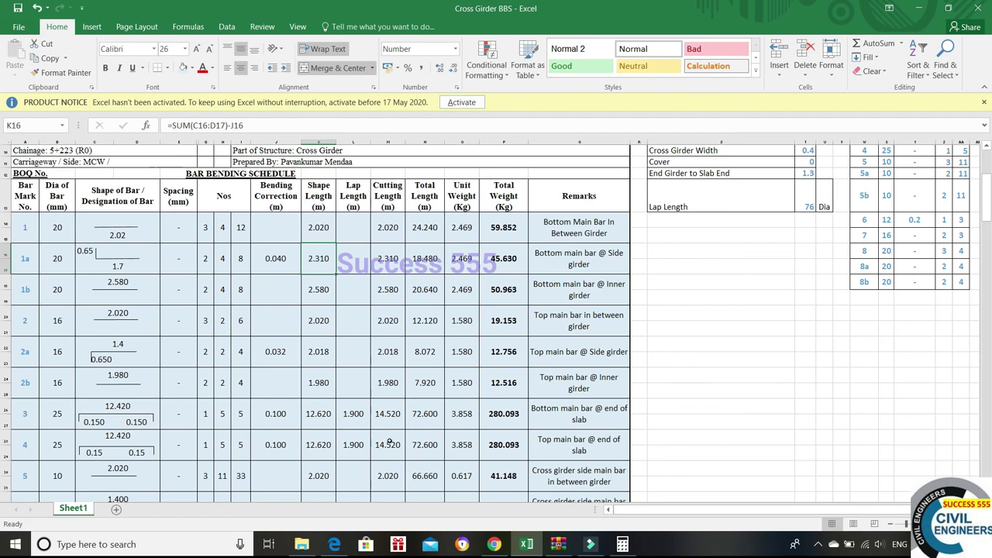
{"action": "left_click", "coordinate": [354, 414]}
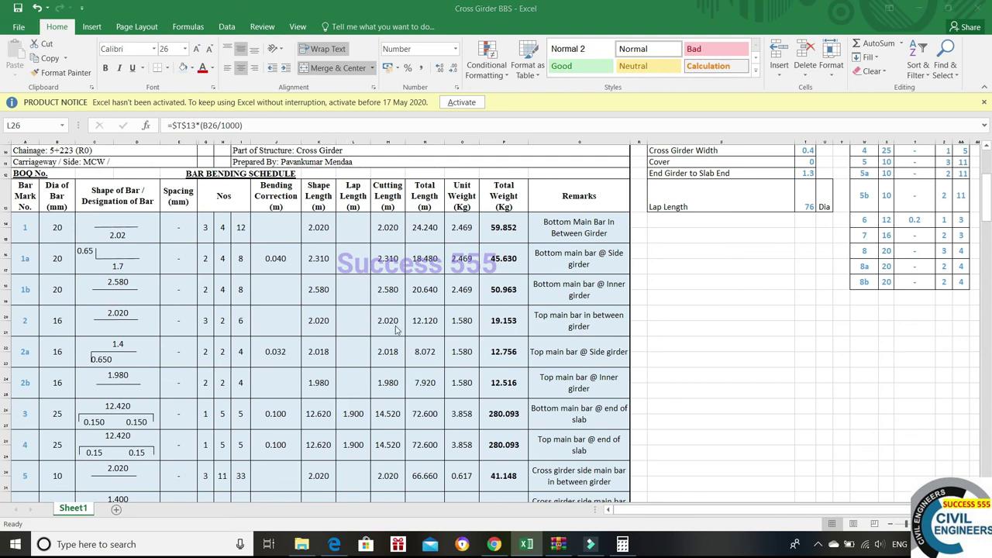
{"action": "key", "text": "alt+Tab"}
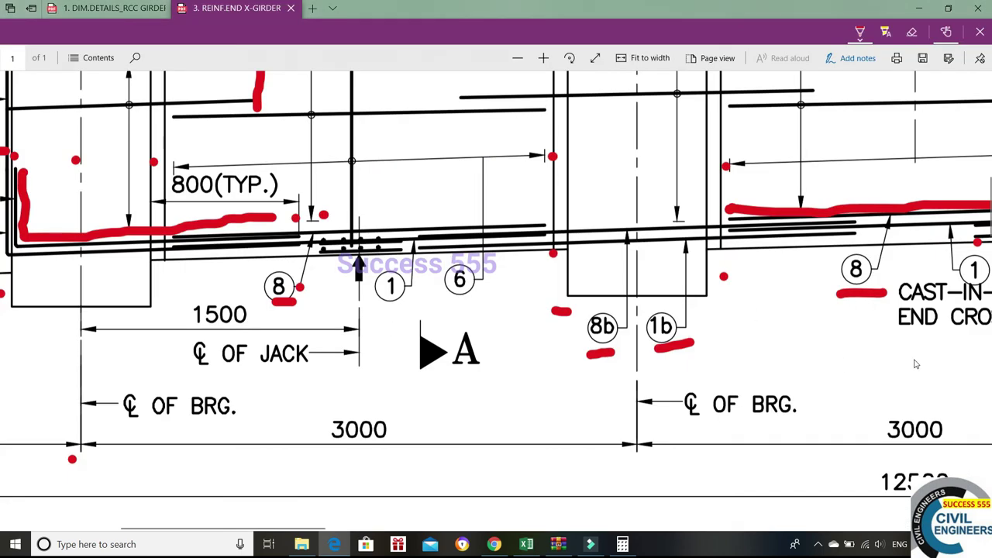
Underline the '76 TIMES DIA OF BAR' lap rule in note 6 in red, then return to Excel
{"action": "scroll", "coordinate": [917, 364], "scroll_direction": "right", "scroll_amount": 1}
{"action": "scroll", "coordinate": [2, 380], "scroll_direction": "down", "scroll_amount": 3}
{"action": "scroll", "coordinate": [2, 383], "scroll_direction": "up", "scroll_amount": 2}
{"action": "scroll", "coordinate": [897, 262], "scroll_direction": "right", "scroll_amount": 5}
{"action": "scroll", "coordinate": [897, 262], "scroll_direction": "down", "scroll_amount": 5}
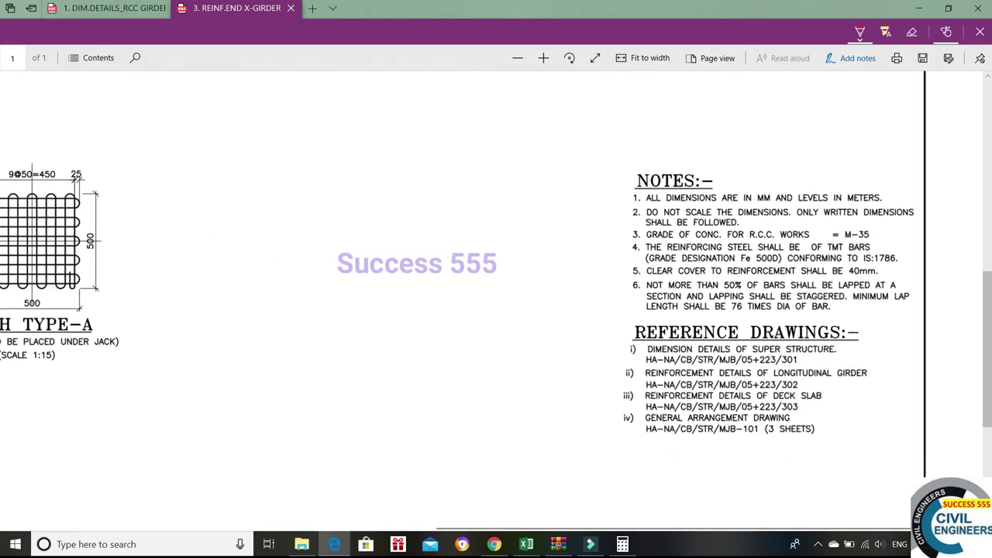
{"action": "scroll", "coordinate": [869, 295], "scroll_direction": "up", "scroll_amount": 2}
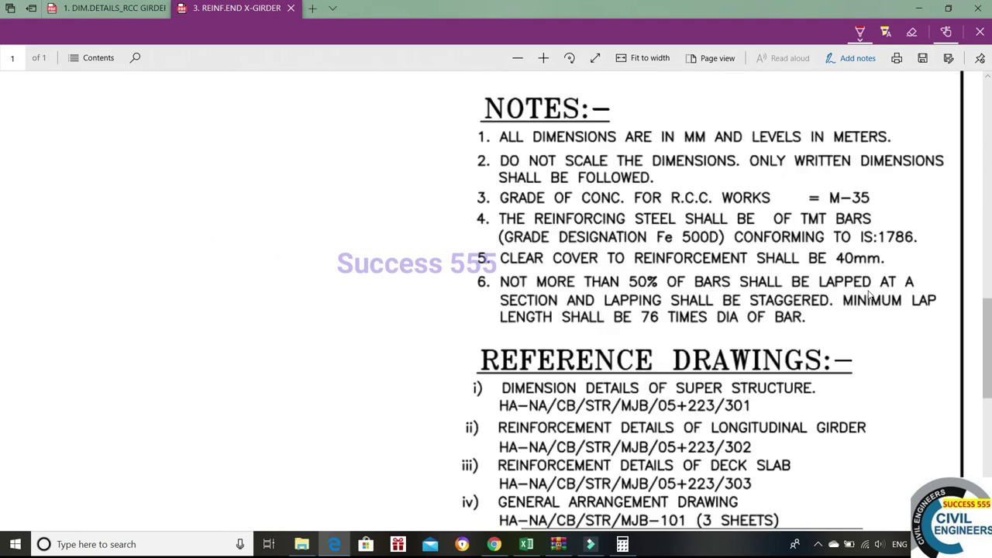
{"action": "scroll", "coordinate": [870, 295], "scroll_direction": "up", "scroll_amount": 2}
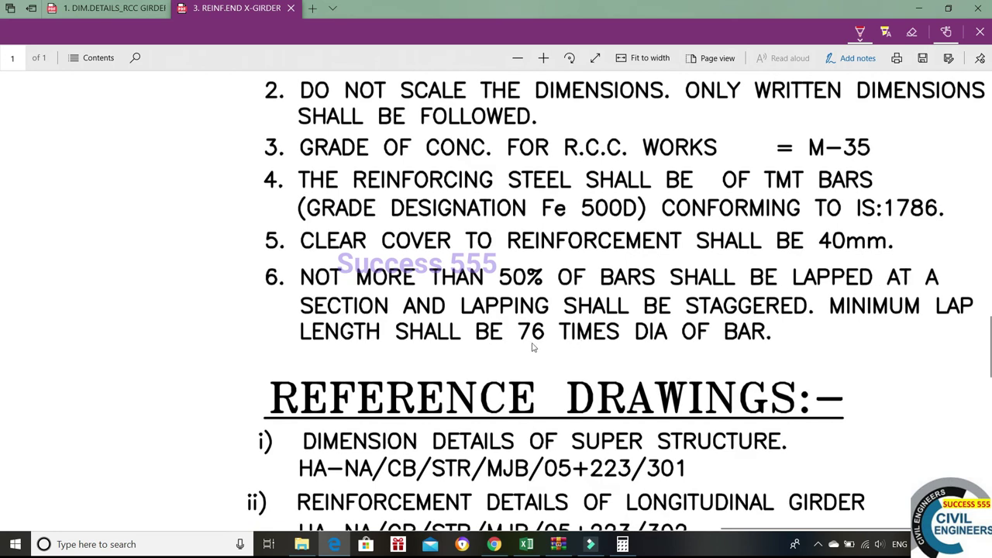
{"action": "left_click_drag", "start_coordinate": [520, 346], "coordinate": [758, 349]}
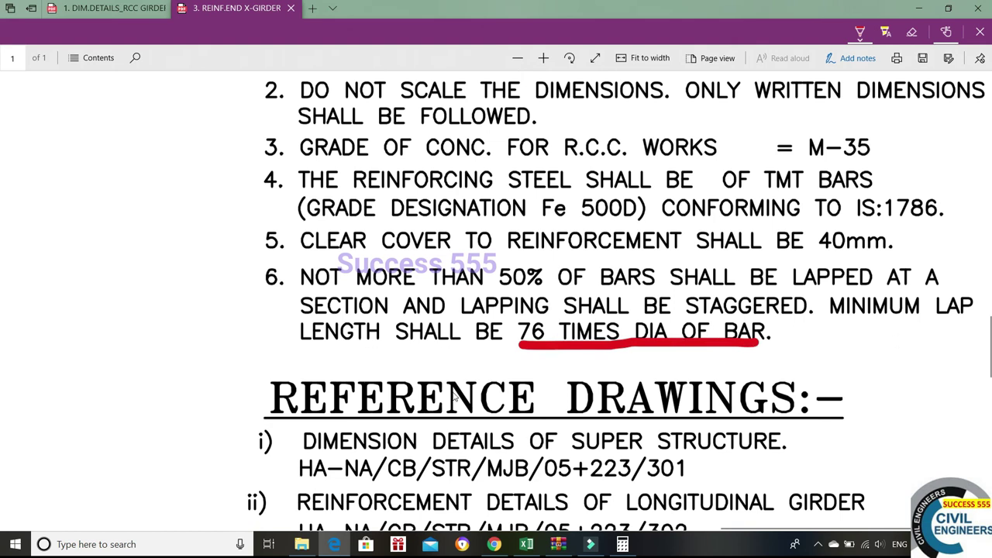
{"action": "key", "text": "alt+Tab"}
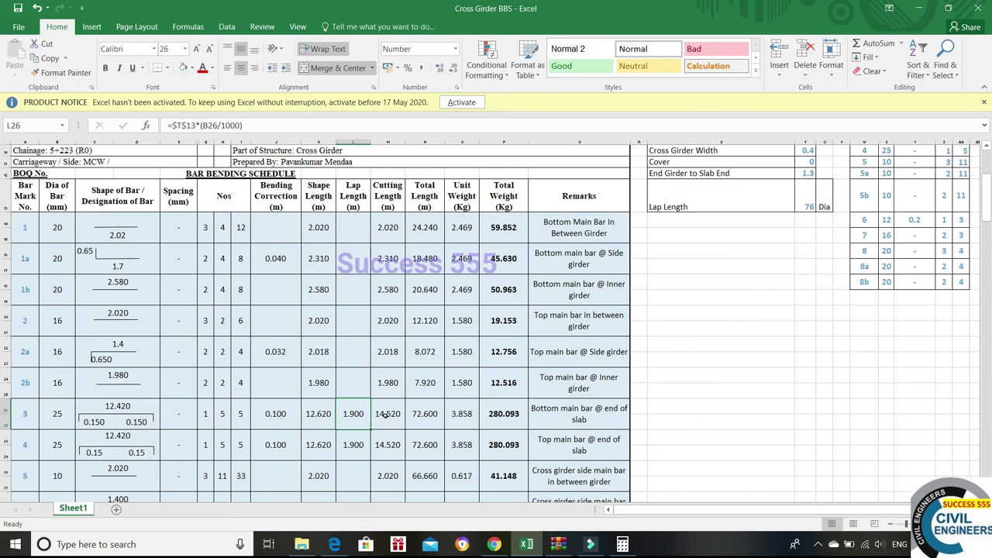
{"action": "scroll", "coordinate": [385, 415], "scroll_direction": "down", "scroll_amount": 5}
{"action": "scroll", "coordinate": [390, 409], "scroll_direction": "up", "scroll_amount": 5}
{"action": "scroll", "coordinate": [390, 408], "scroll_direction": "up", "scroll_amount": 3}
{"action": "scroll", "coordinate": [496, 426], "scroll_direction": "down", "scroll_amount": 3}
{"action": "scroll", "coordinate": [600, 447], "scroll_direction": "down", "scroll_amount": 3}
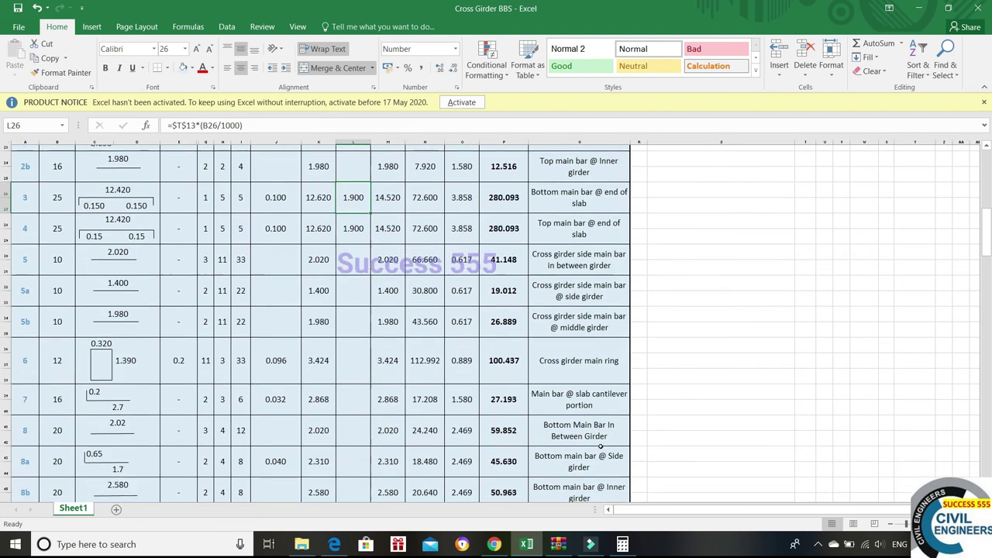
{"action": "scroll", "coordinate": [601, 447], "scroll_direction": "down", "scroll_amount": 2}
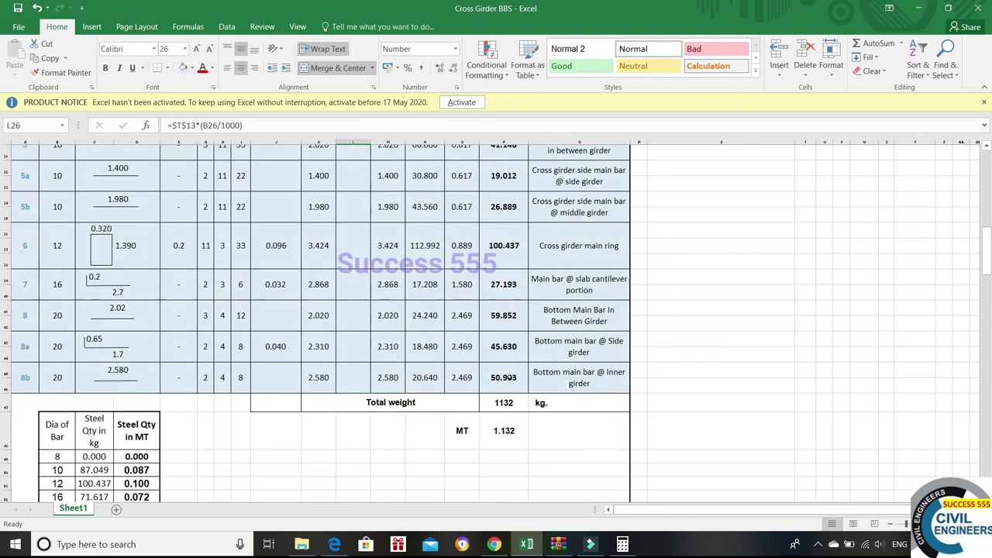
{"action": "scroll", "coordinate": [318, 287], "scroll_direction": "up", "scroll_amount": 10}
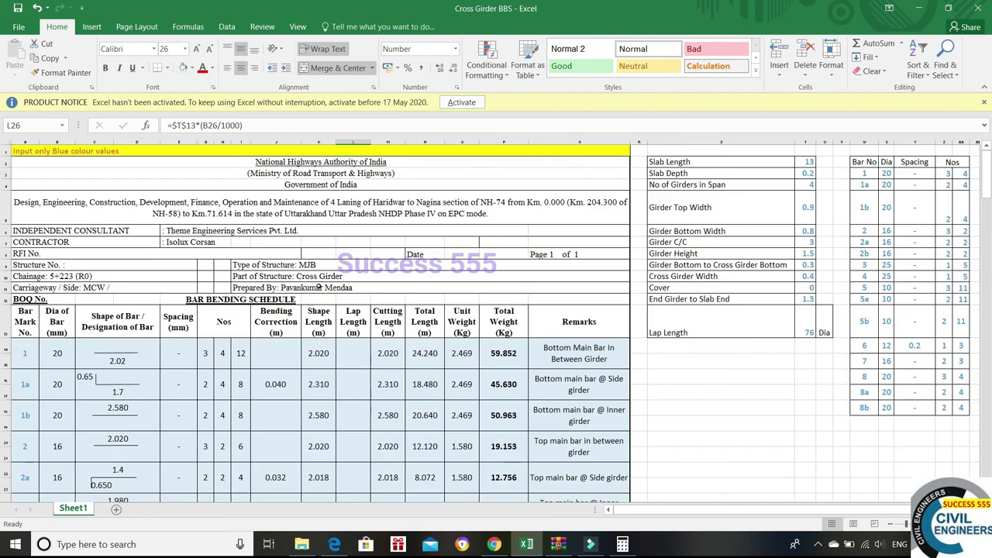